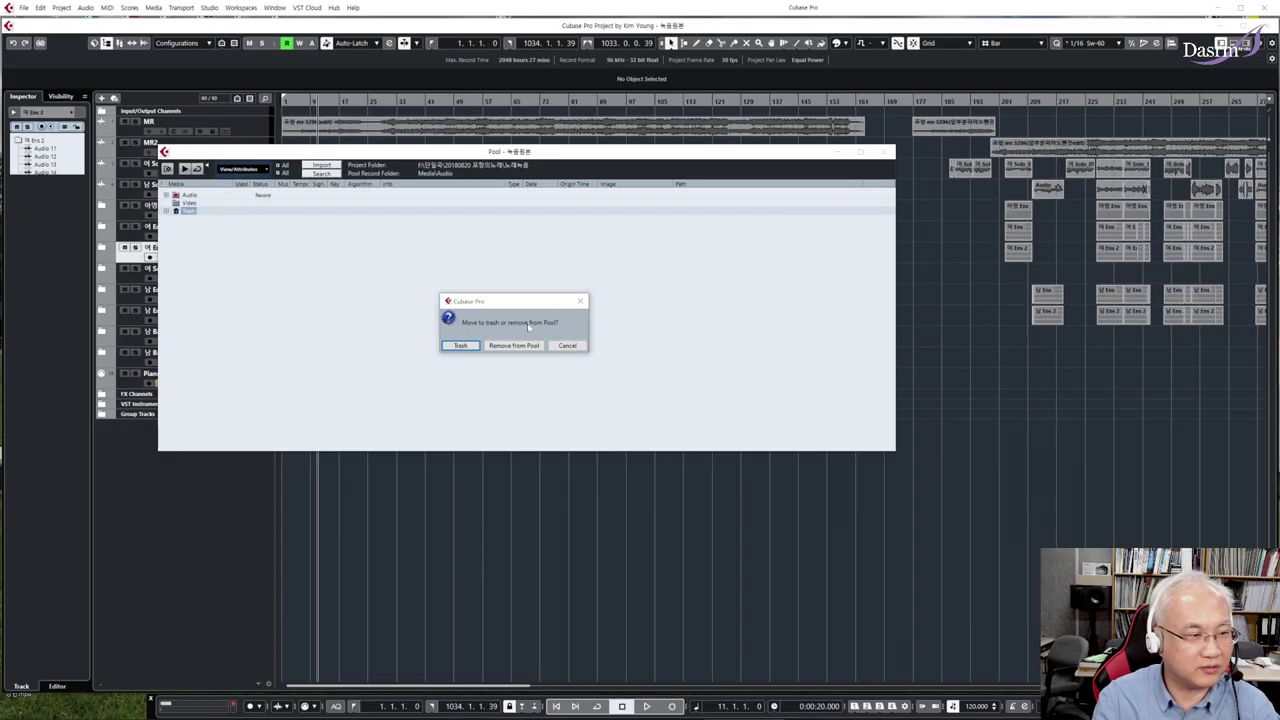
# Cancel the removal prompt and examine the commands available for the Pool, including emptying the trash, removing unused media and preparing an archive
pyautogui.click(578, 345)
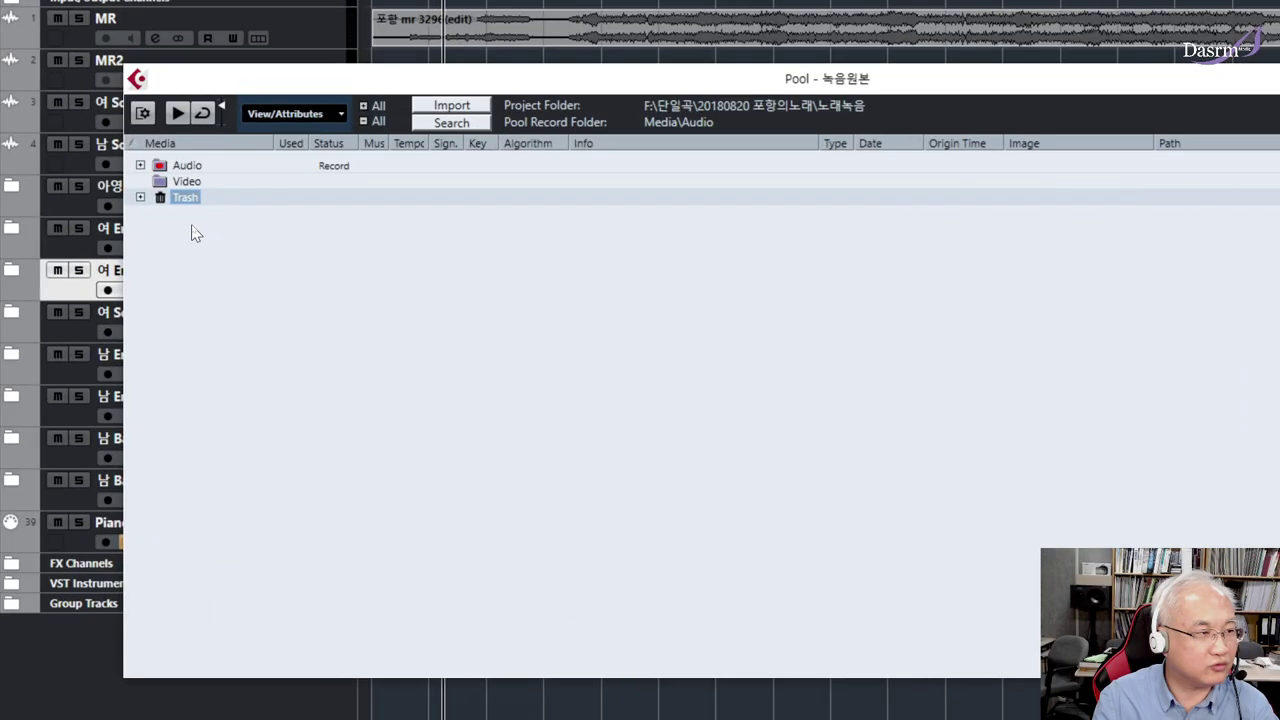
pyautogui.rightClick(194, 228)
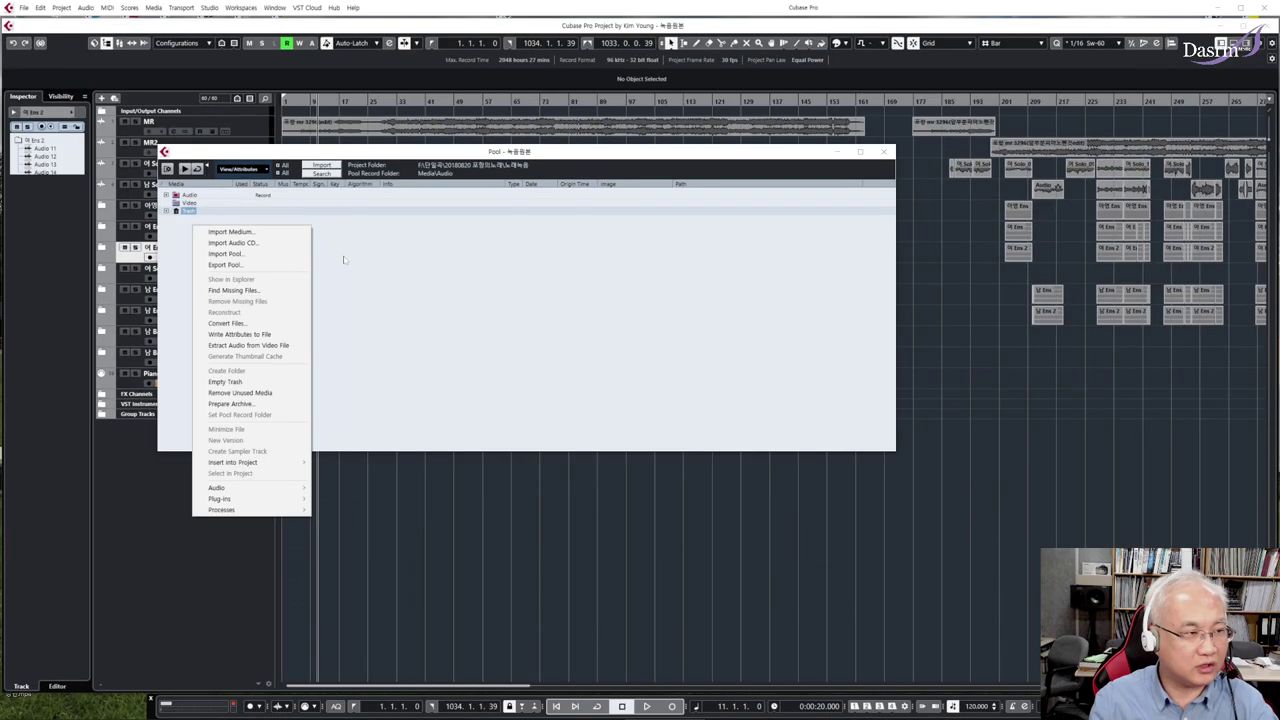
pyautogui.click(478, 220)
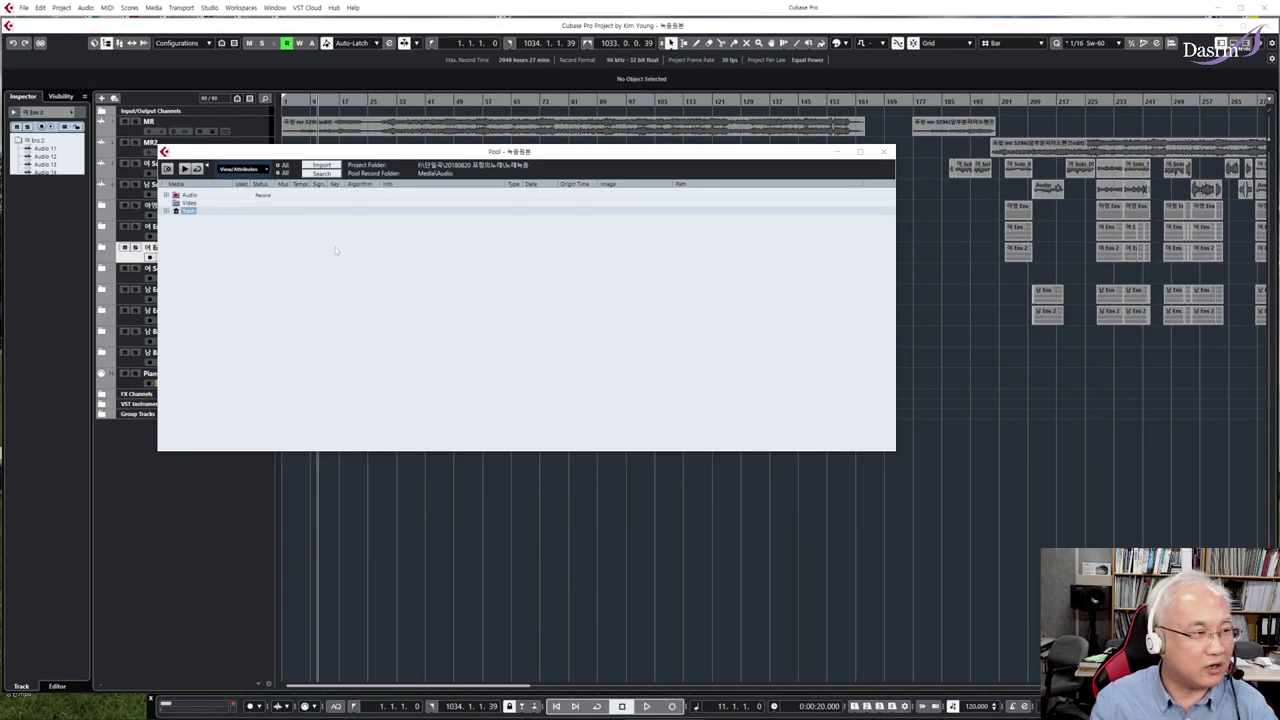
pyautogui.click(57, 8)
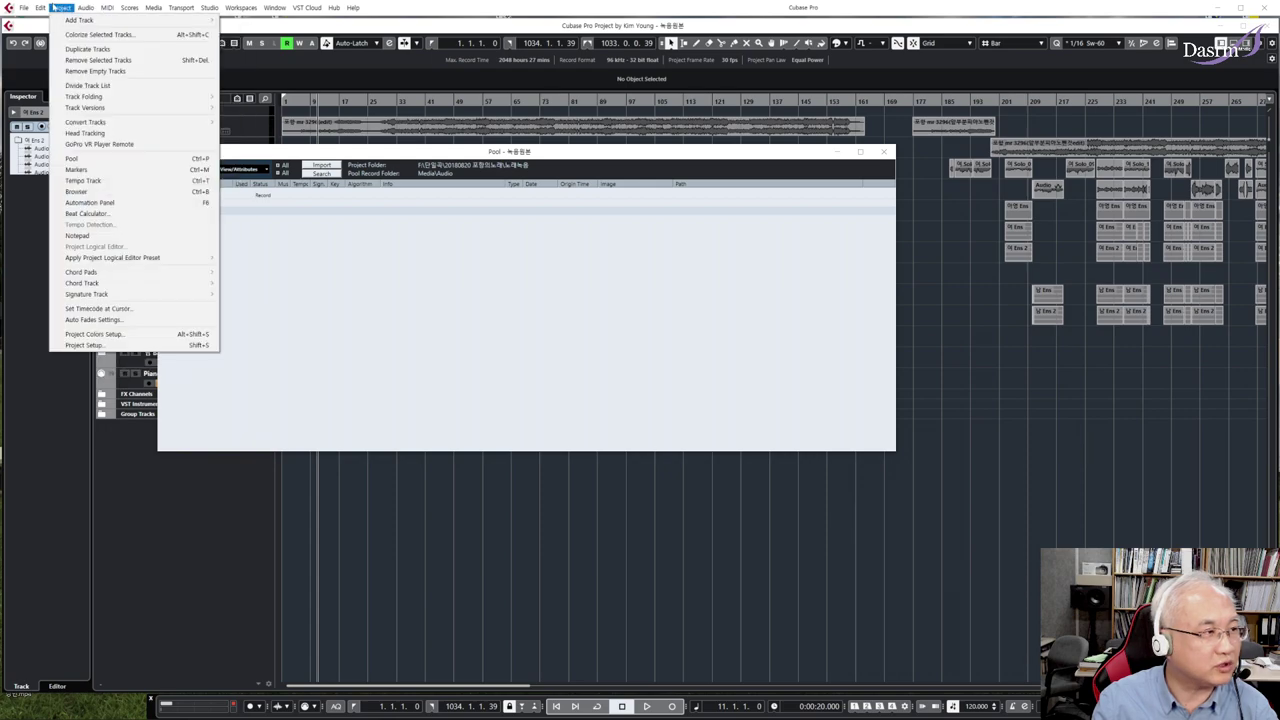
pyautogui.moveTo(22, 8)
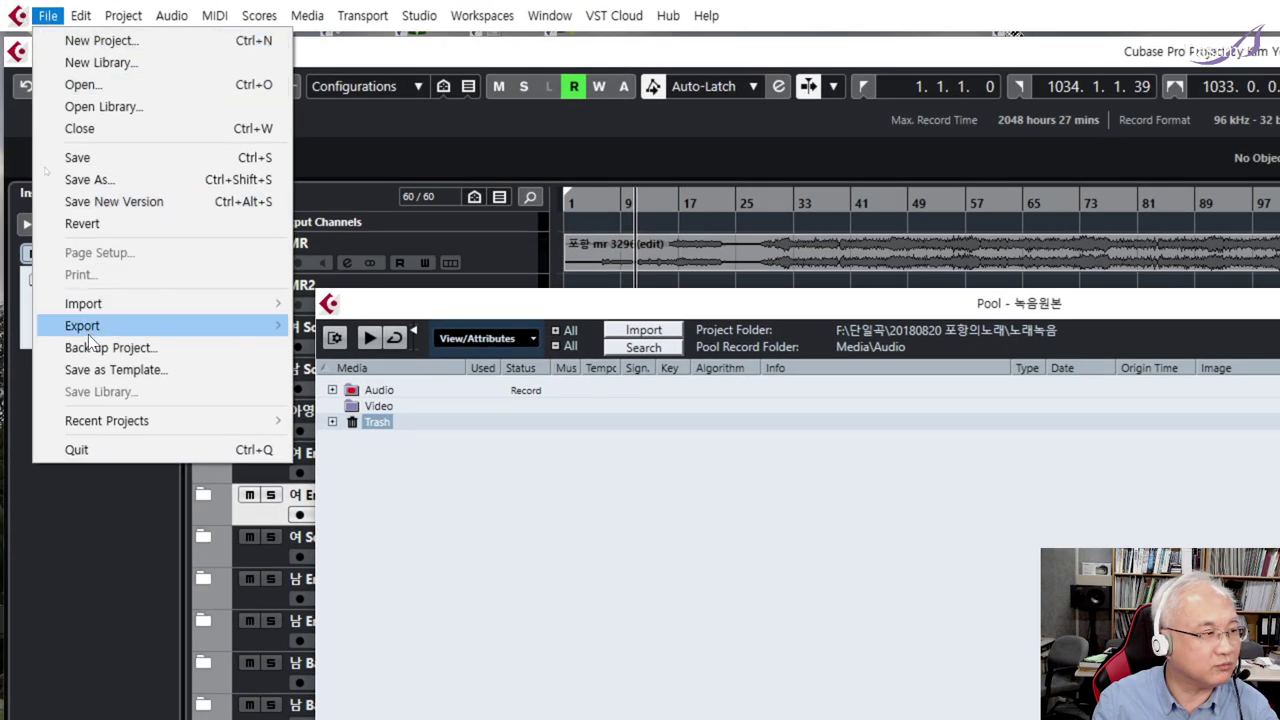
pyautogui.moveTo(146, 307)
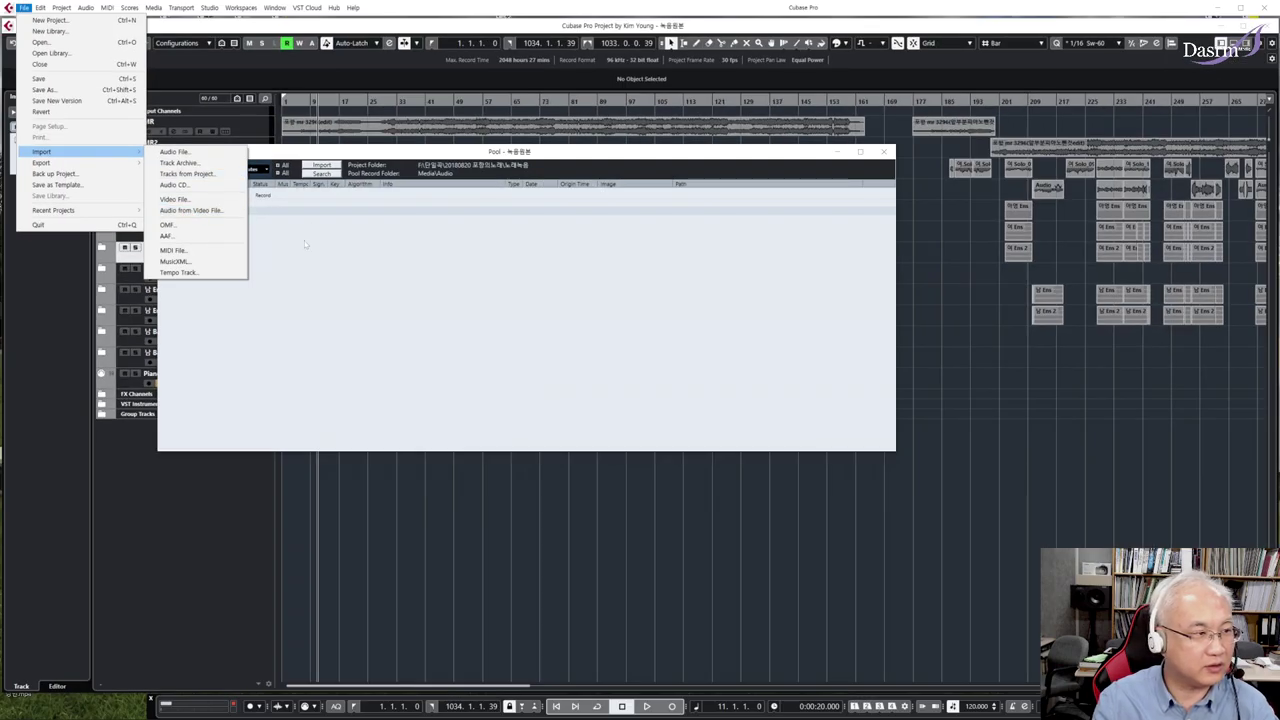
pyautogui.click(372, 421)
pyautogui.rightClick(197, 225)
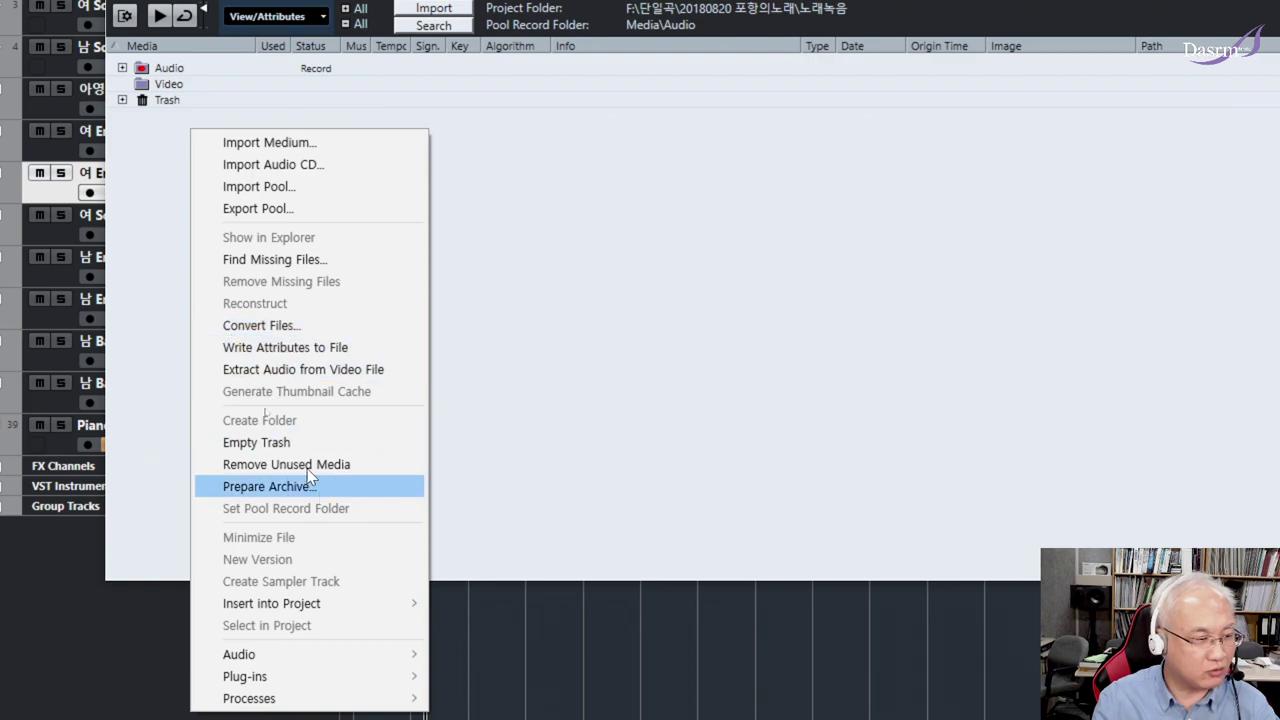
pyautogui.moveTo(272, 487)
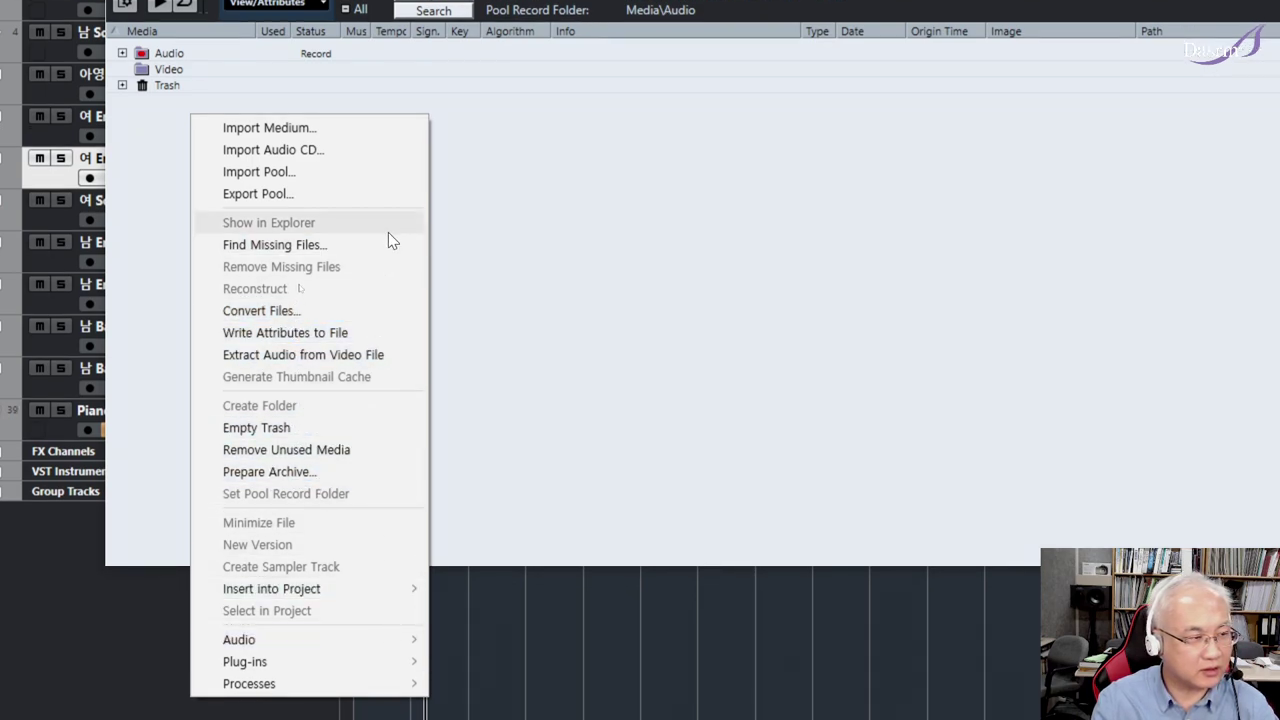
pyautogui.click(488, 287)
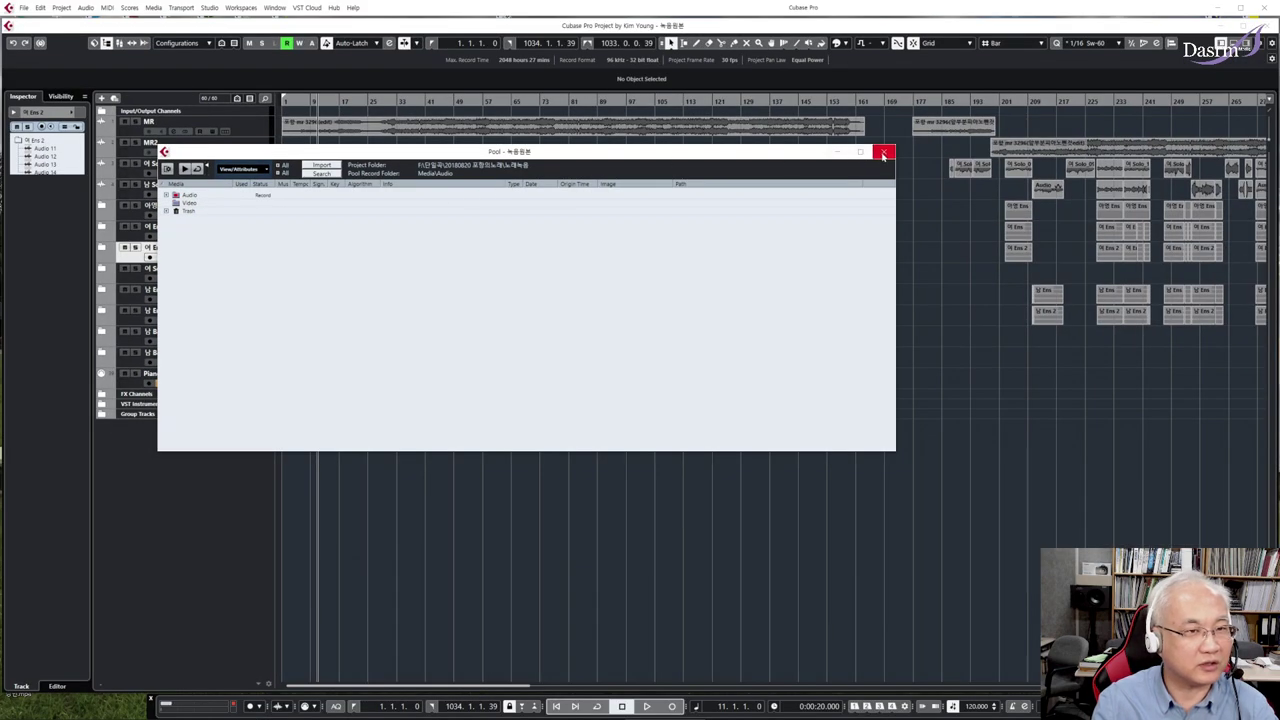
# Close the Pool, view the project's Markers window, and close that window again
pyautogui.click(884, 155)
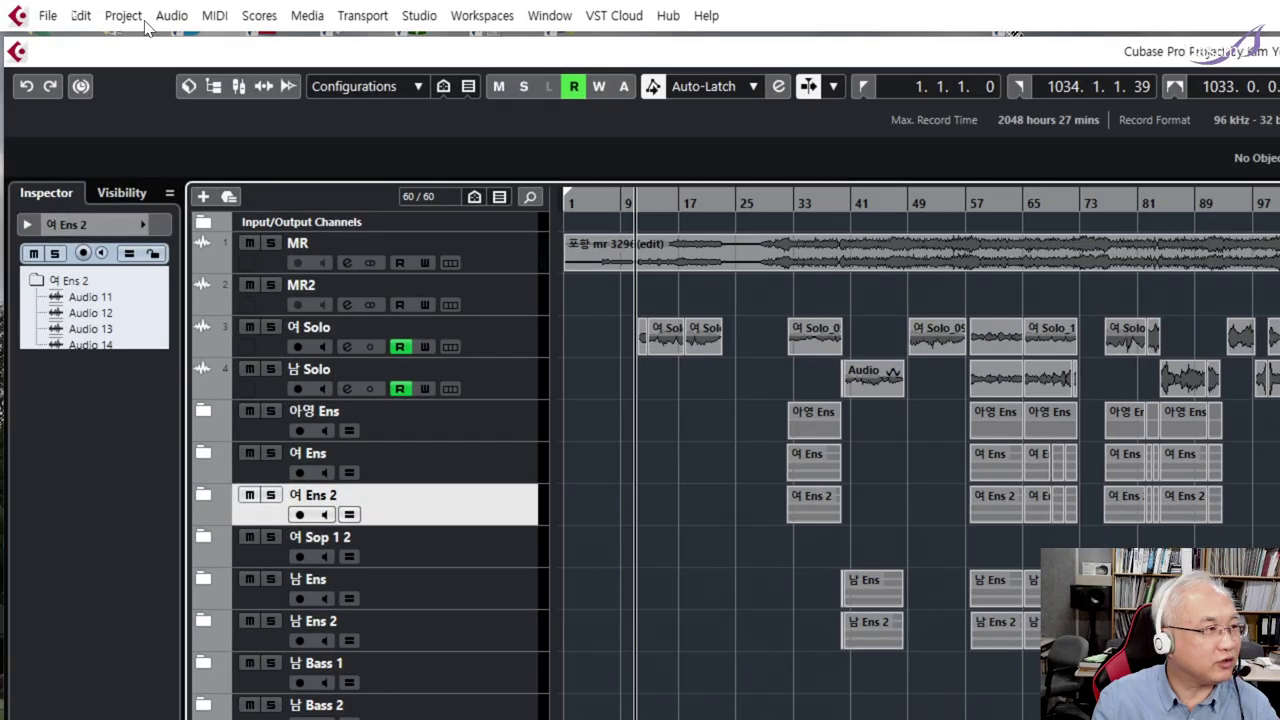
pyautogui.click(123, 15)
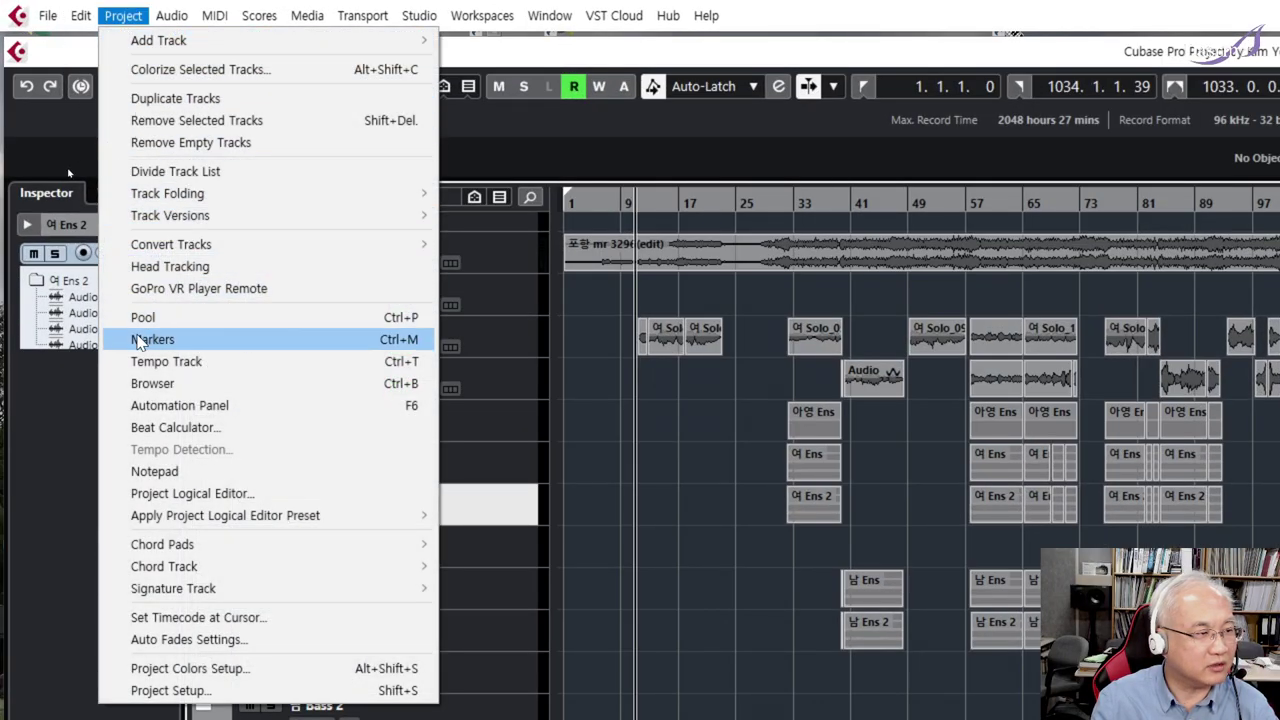
pyautogui.click(204, 341)
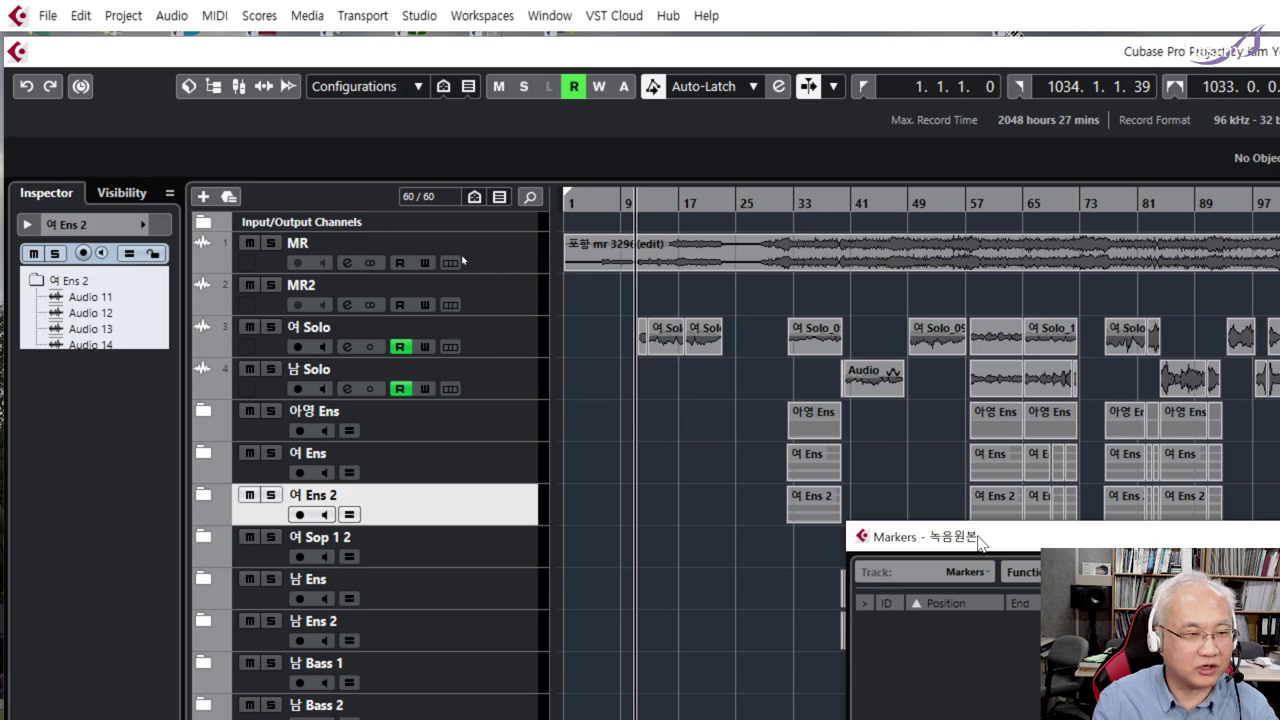
pyautogui.moveTo(980, 540); pyautogui.dragTo(598, 336)
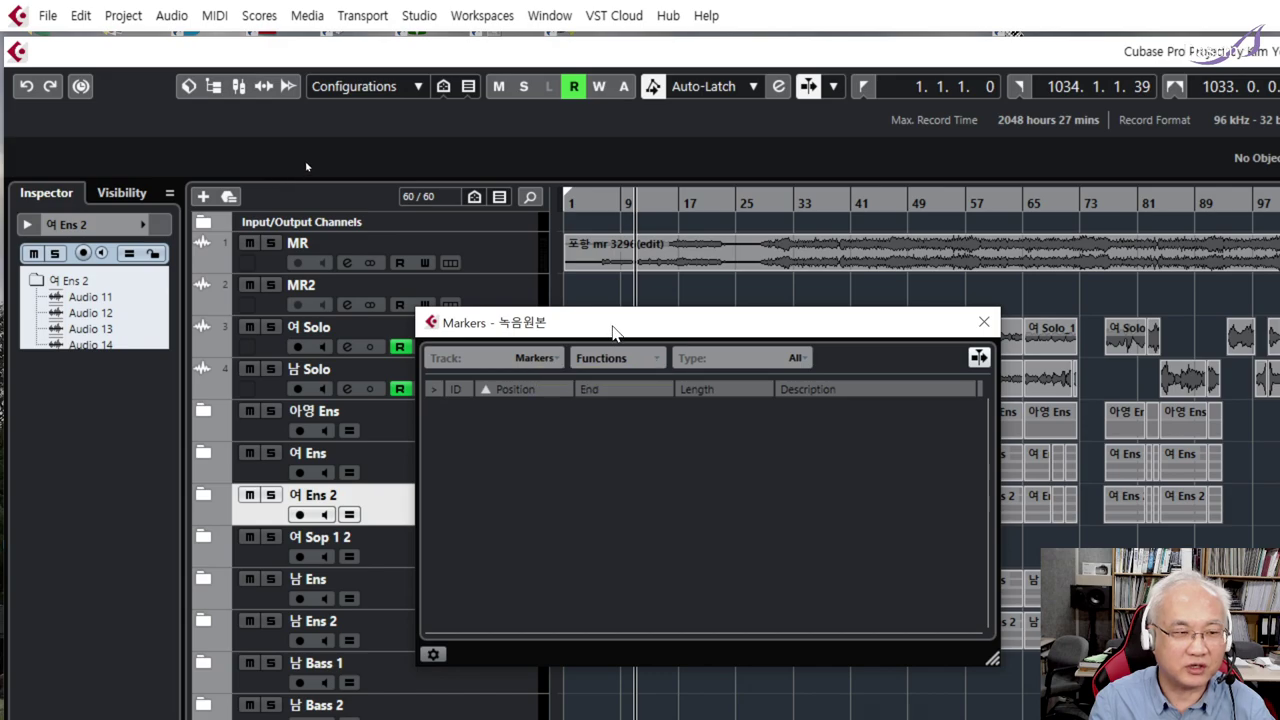
pyautogui.moveTo(615, 333); pyautogui.dragTo(606, 331)
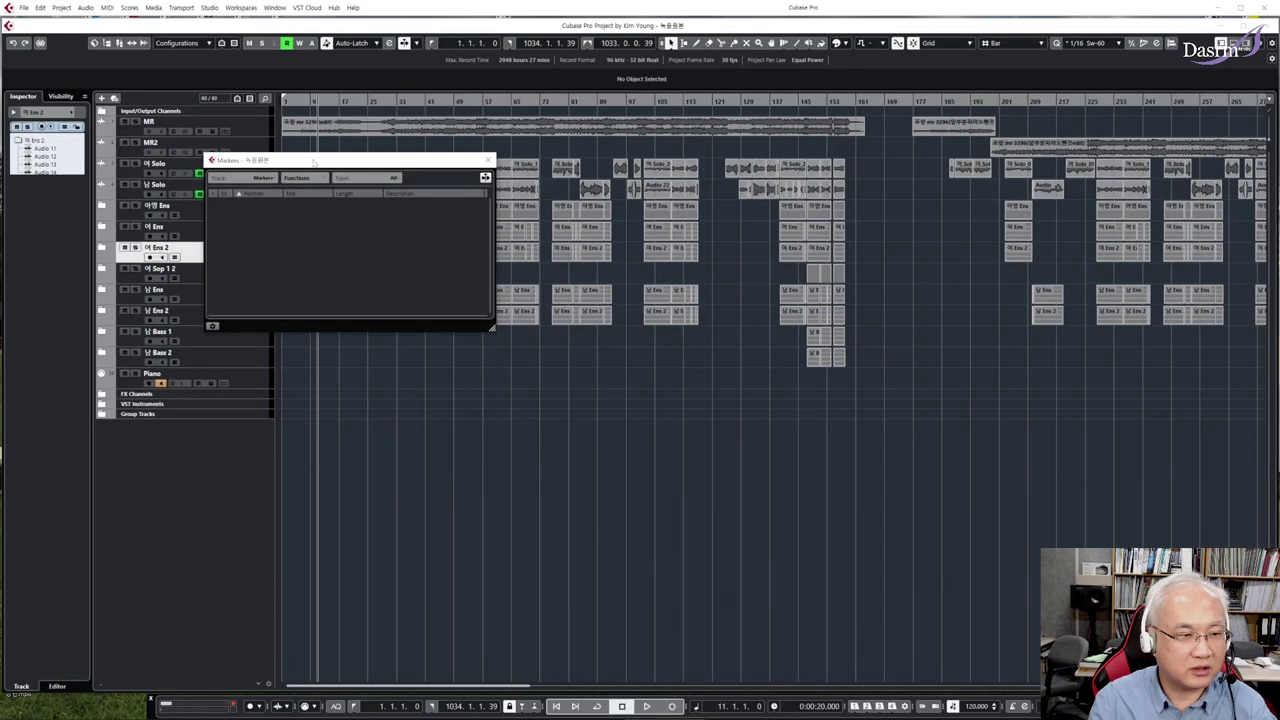
pyautogui.click(488, 159)
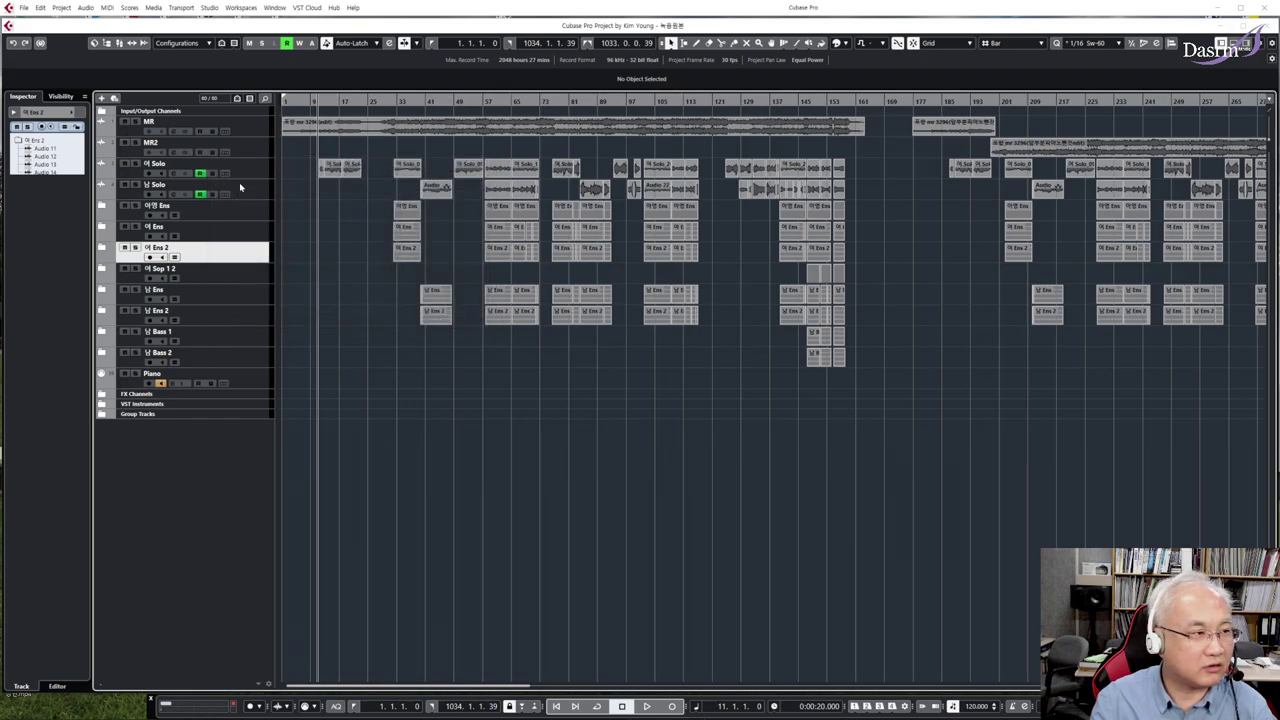
# Add one marker track named "test" and move it above the MR track
pyautogui.click(246, 128)
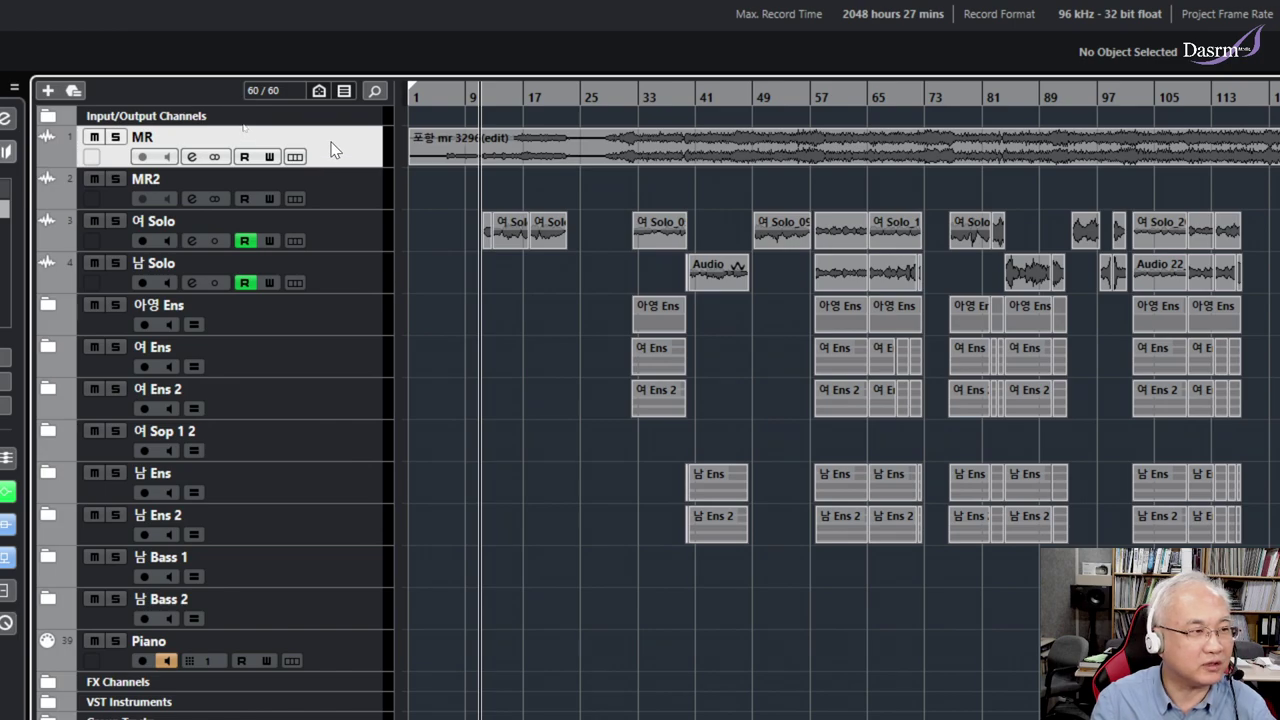
pyautogui.rightClick(330, 144)
pyautogui.moveTo(429, 155)
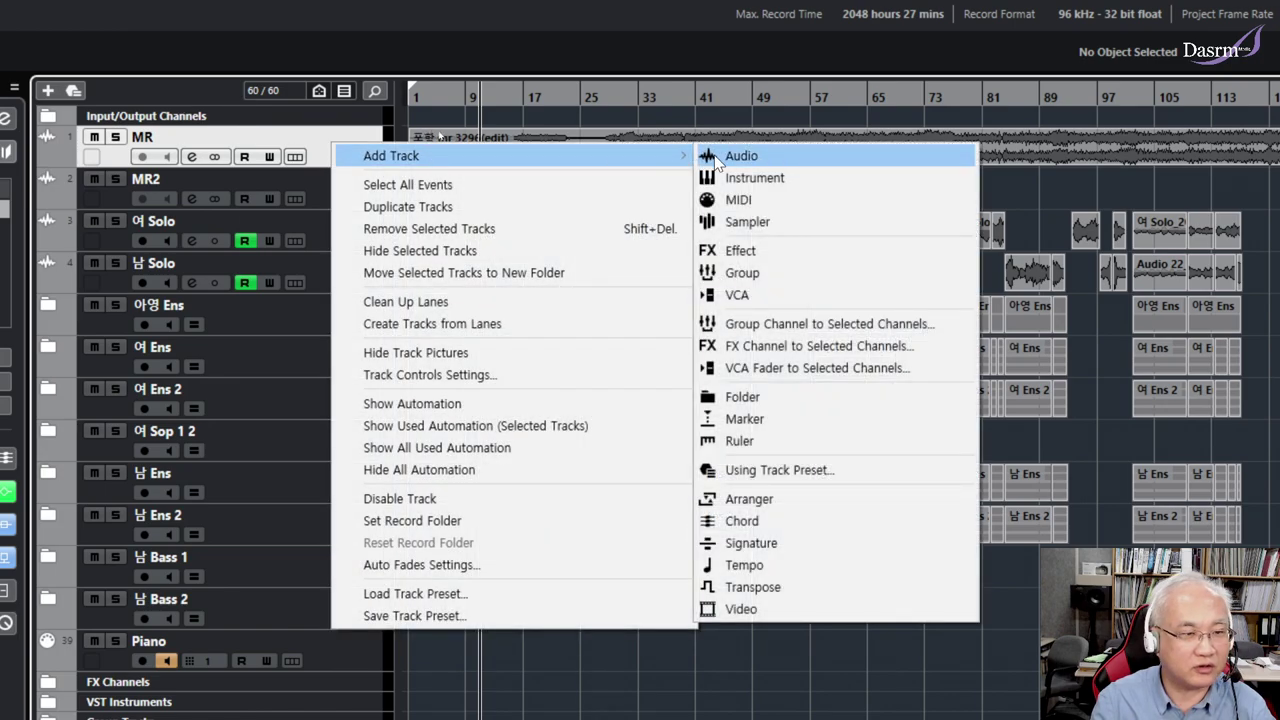
pyautogui.click(767, 419)
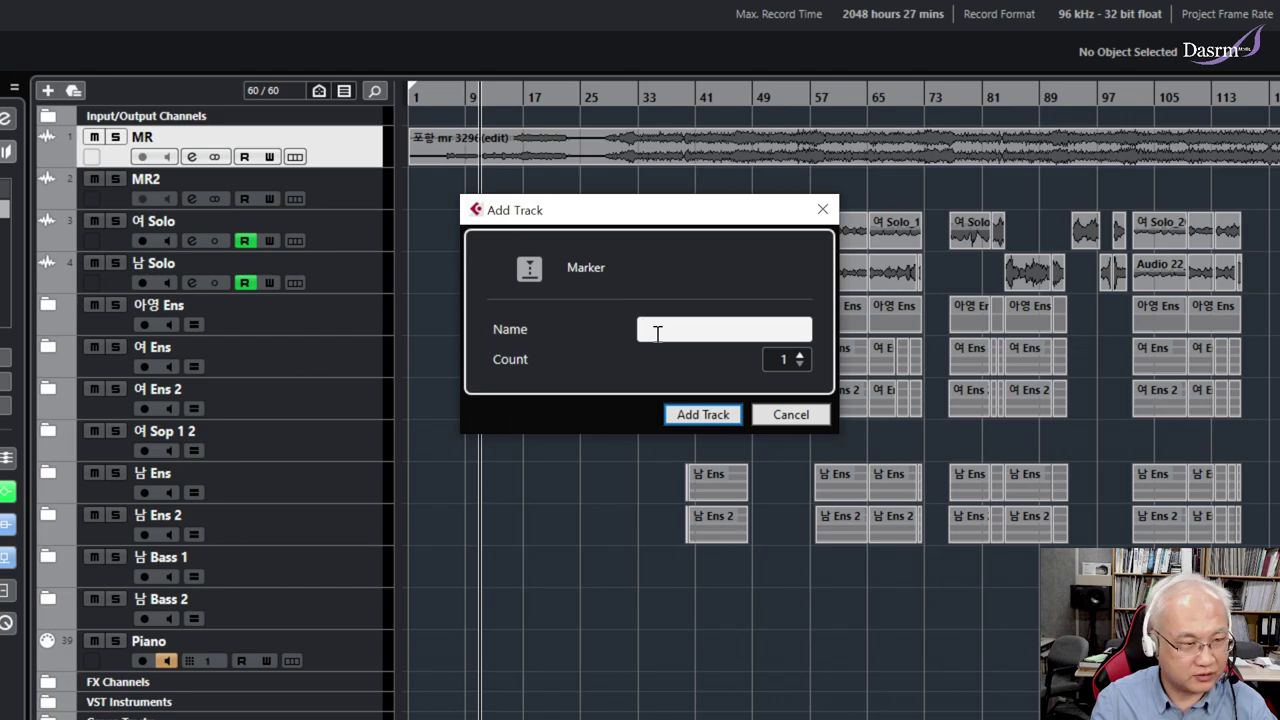
pyautogui.write('test')
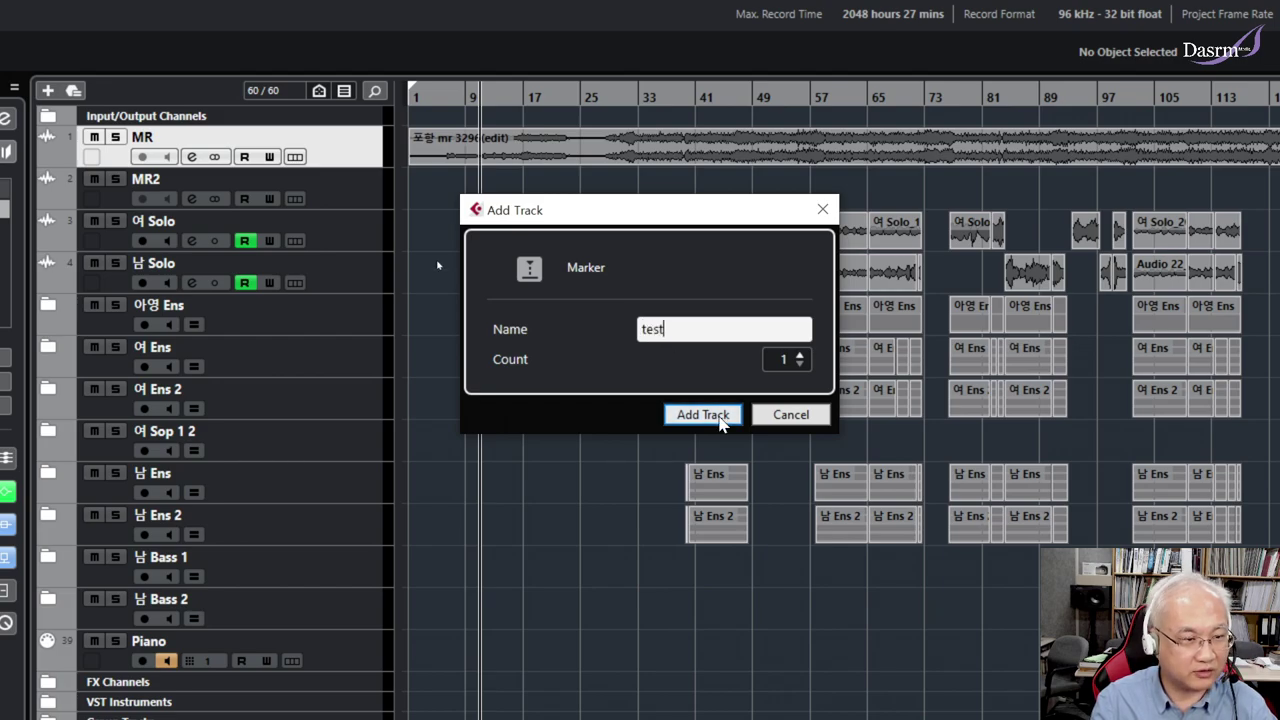
pyautogui.click(706, 416)
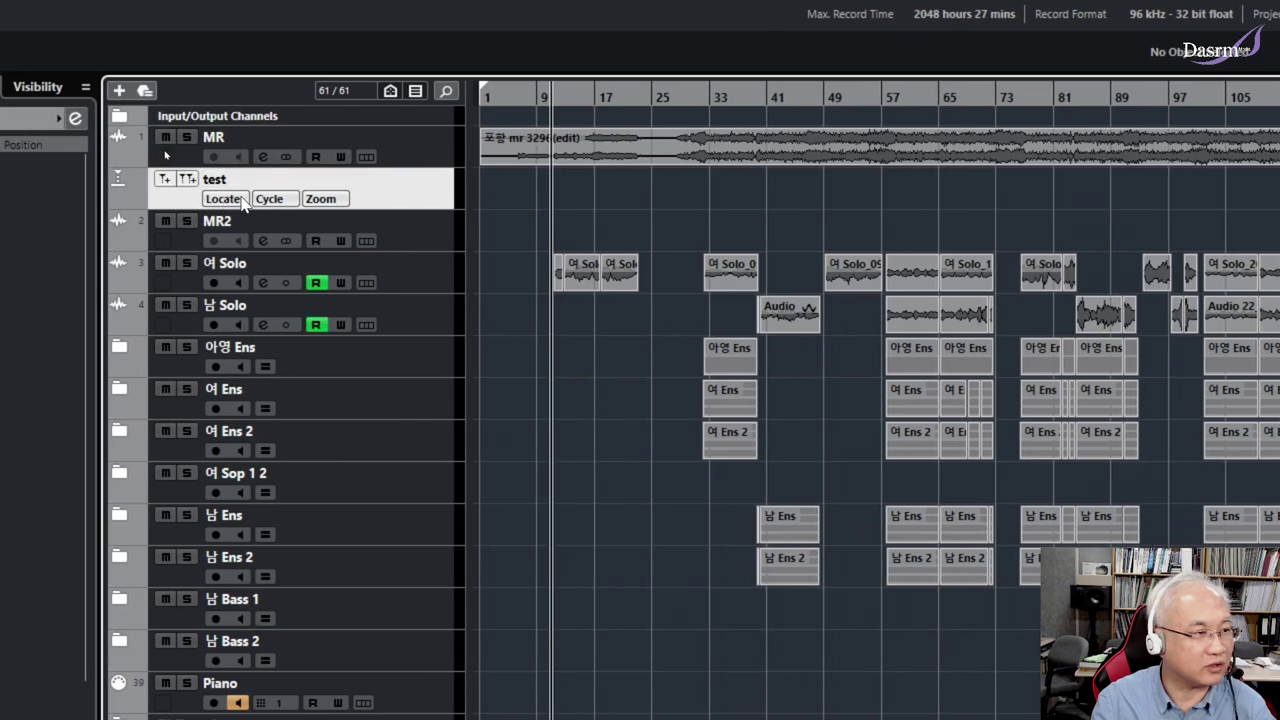
pyautogui.moveTo(403, 203); pyautogui.dragTo(405, 148)
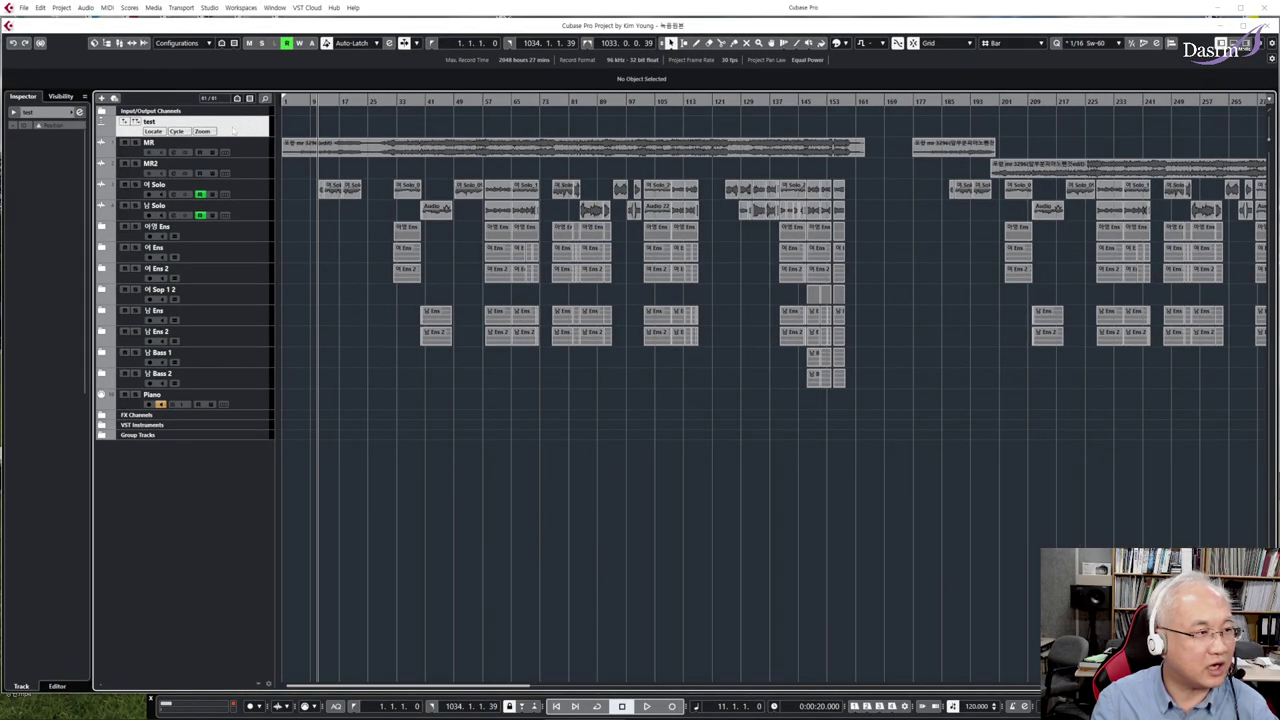
# Place the project cursor at bar 11, just before the first vocal event of the 여 Solo track
pyautogui.scroll(-1, 305, 100)
pyautogui.click(311, 100)
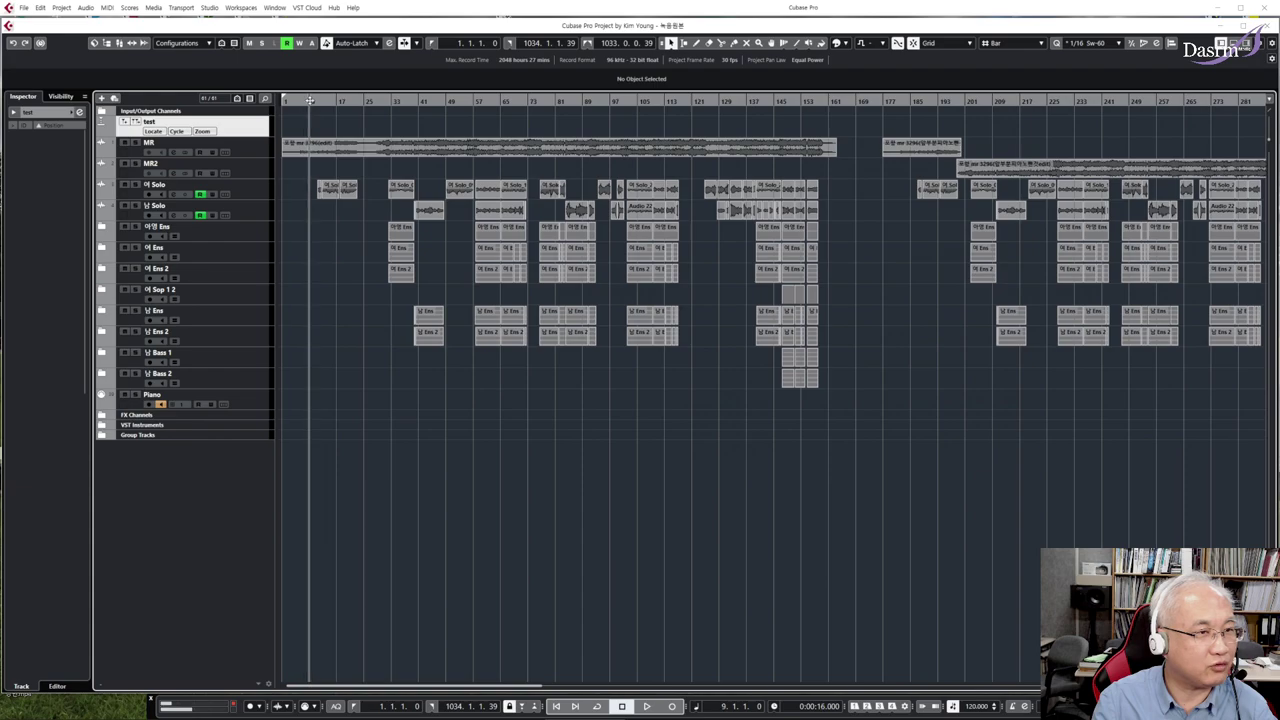
pyautogui.scroll(3, 332, 143)
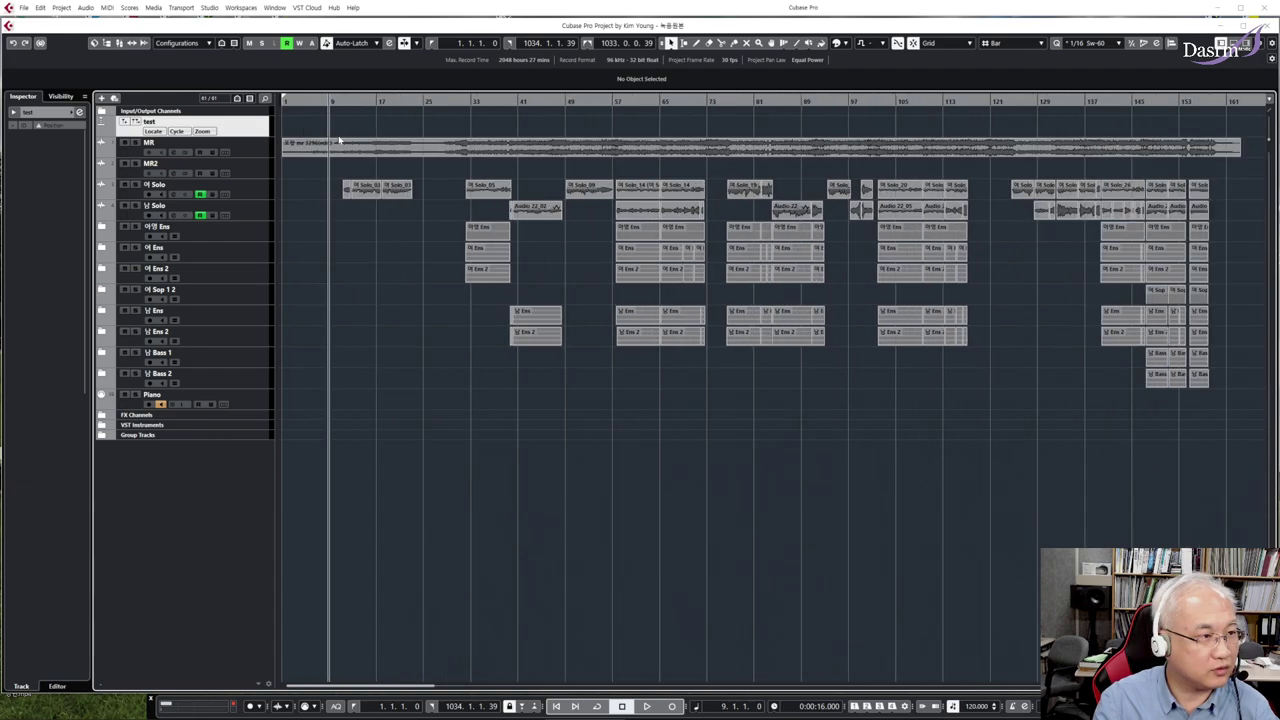
pyautogui.click(386, 101)
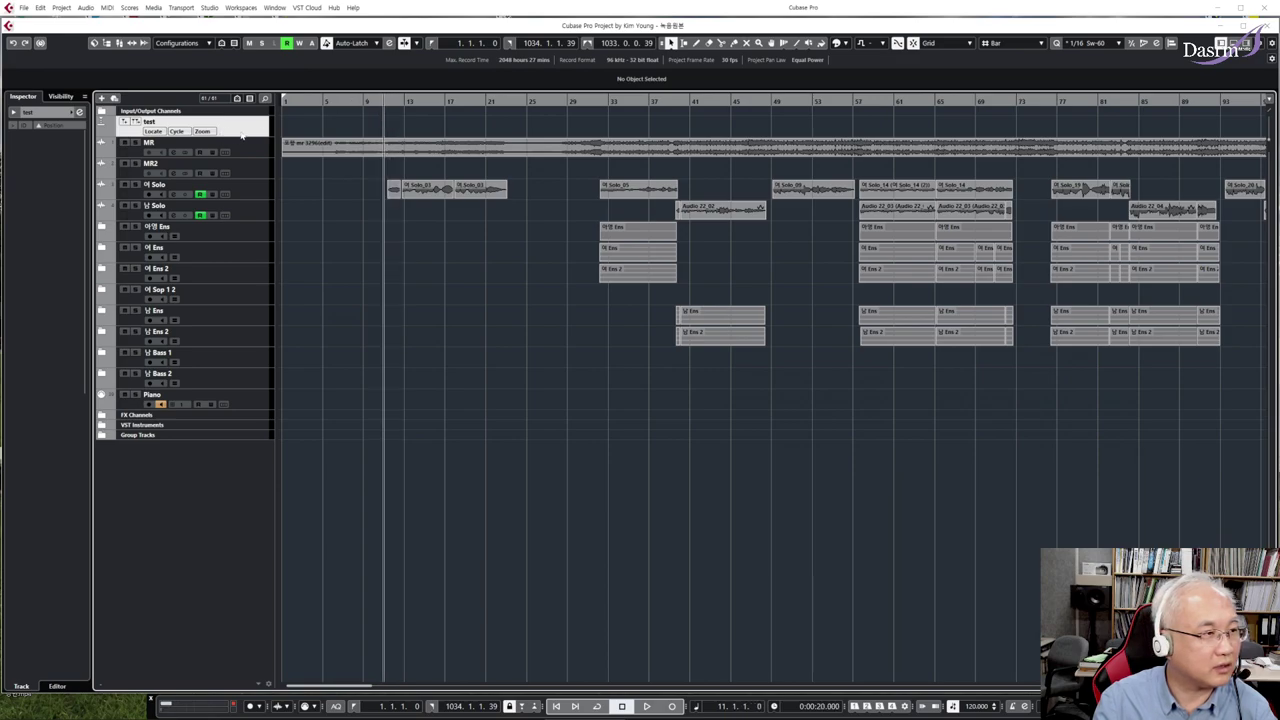
# Open the Markers window for the test track, review its marker functions, and close it
pyautogui.click(79, 112)
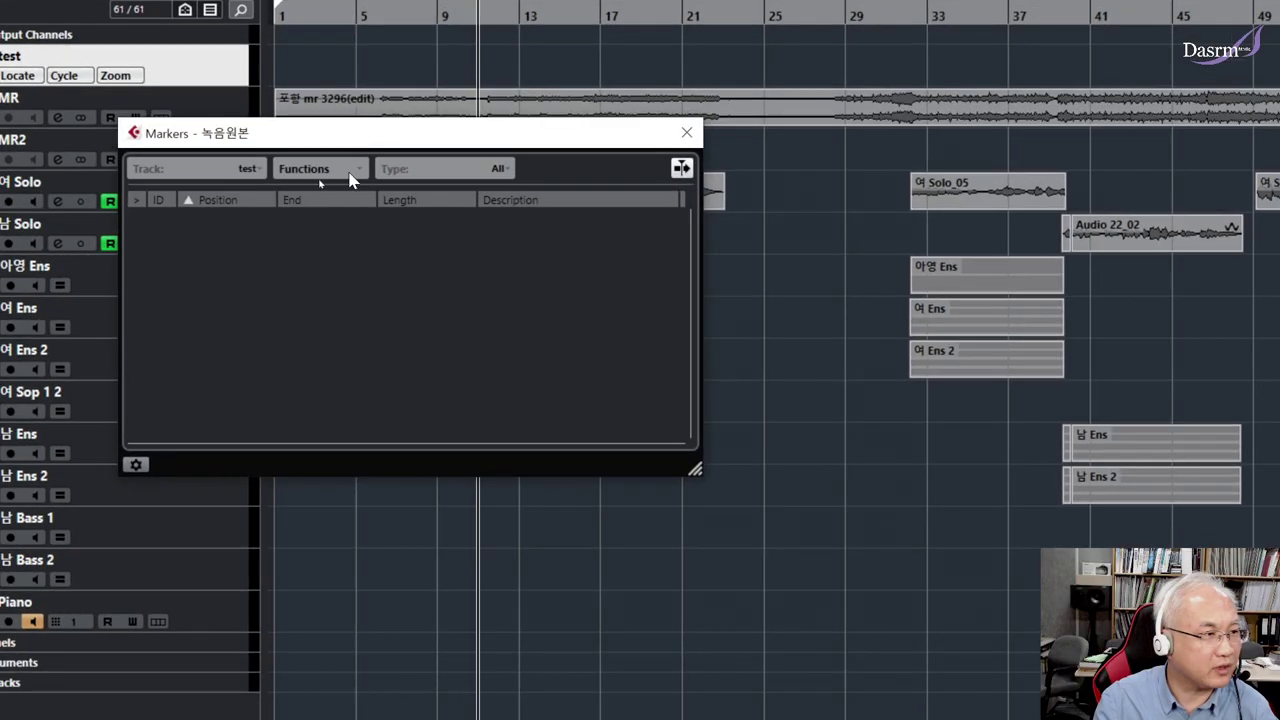
pyautogui.click(313, 172)
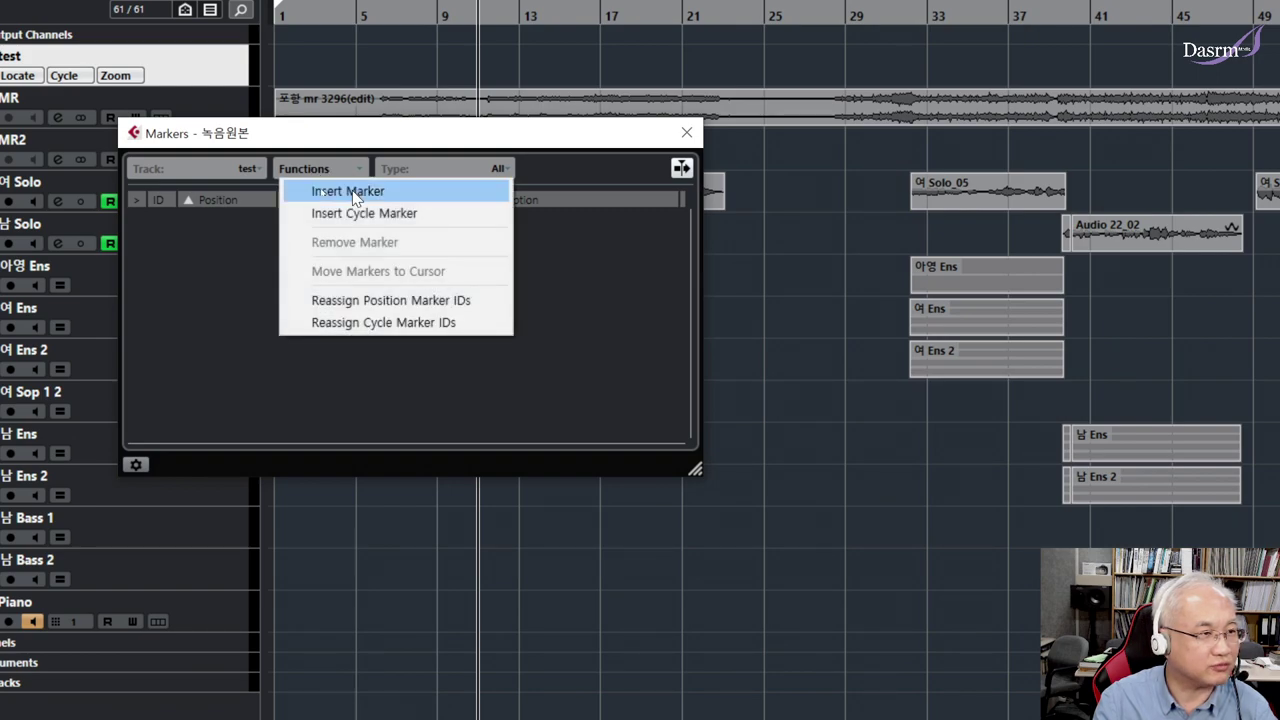
pyautogui.click(490, 140)
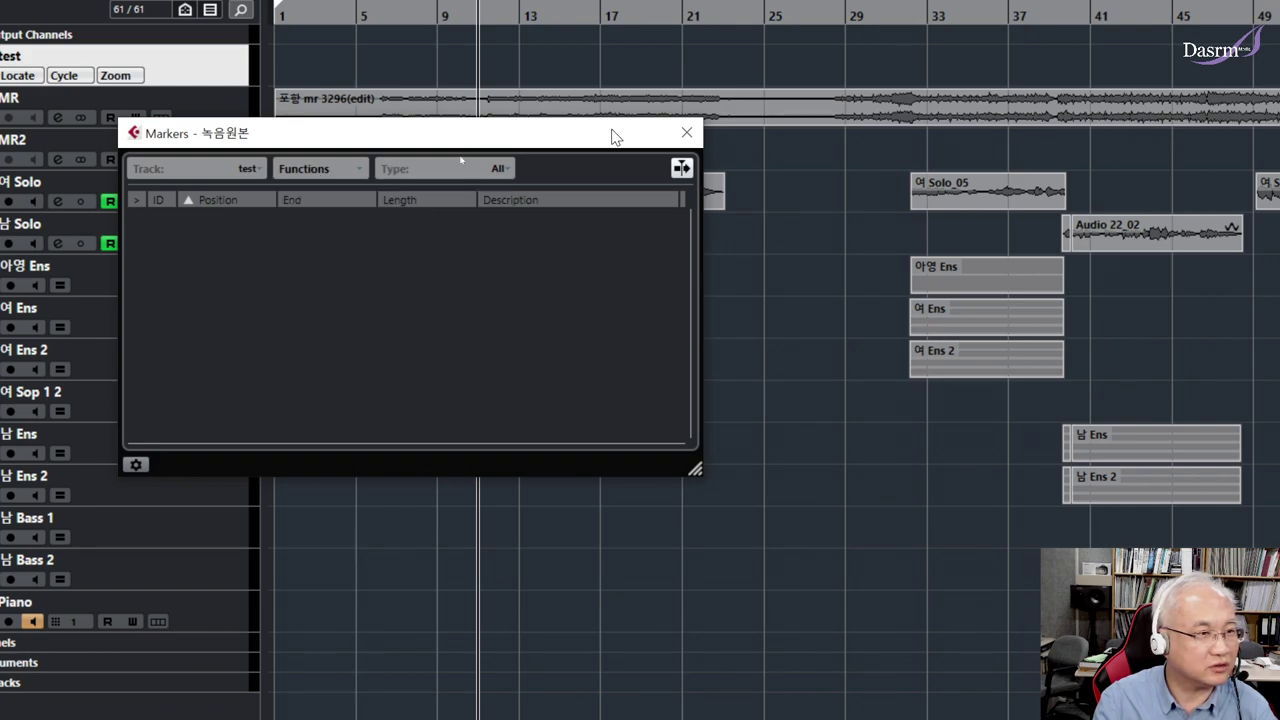
pyautogui.click(686, 132)
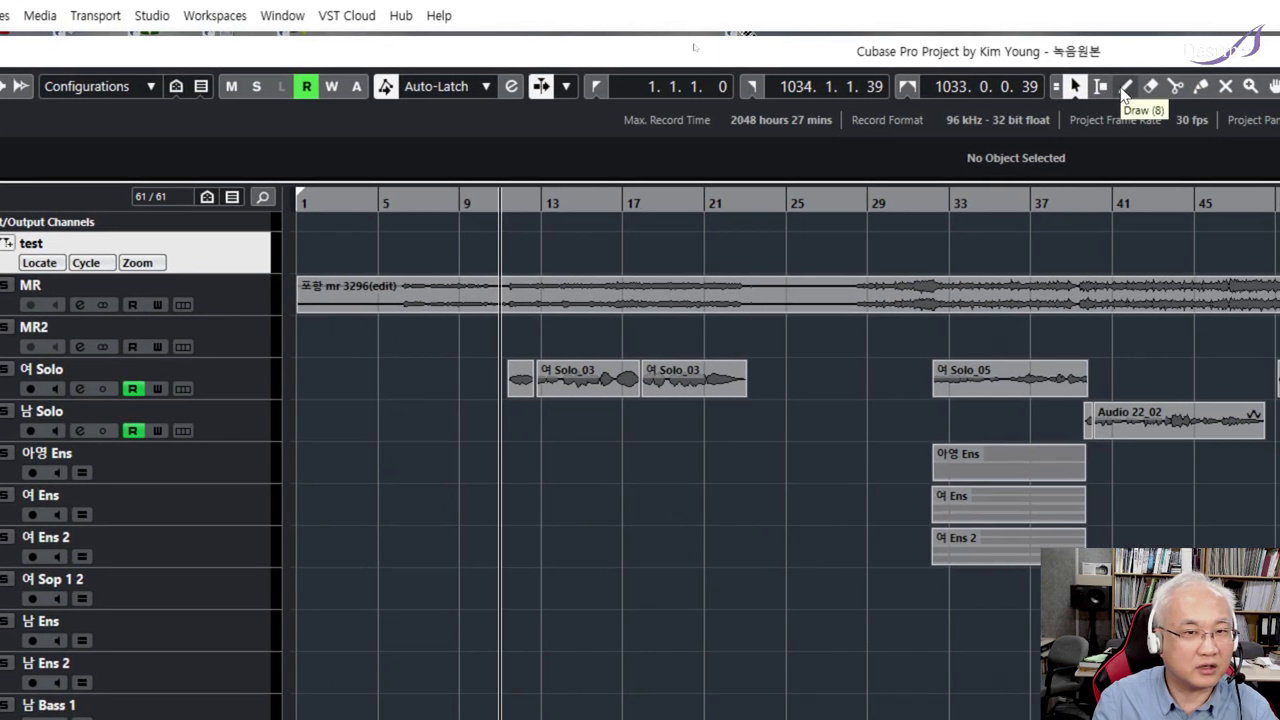
# Draw two markers on the test track at bars 11 and 32, and return to the selection tool
pyautogui.click(1124, 90)
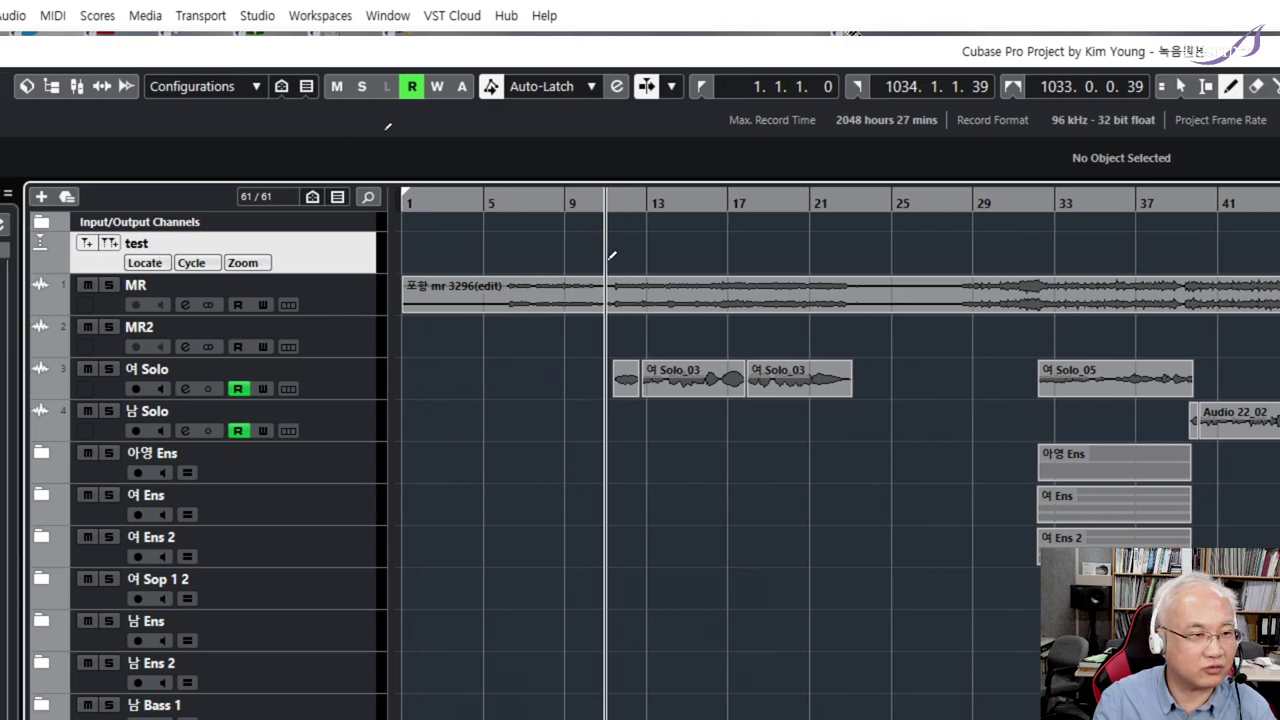
pyautogui.click(612, 257)
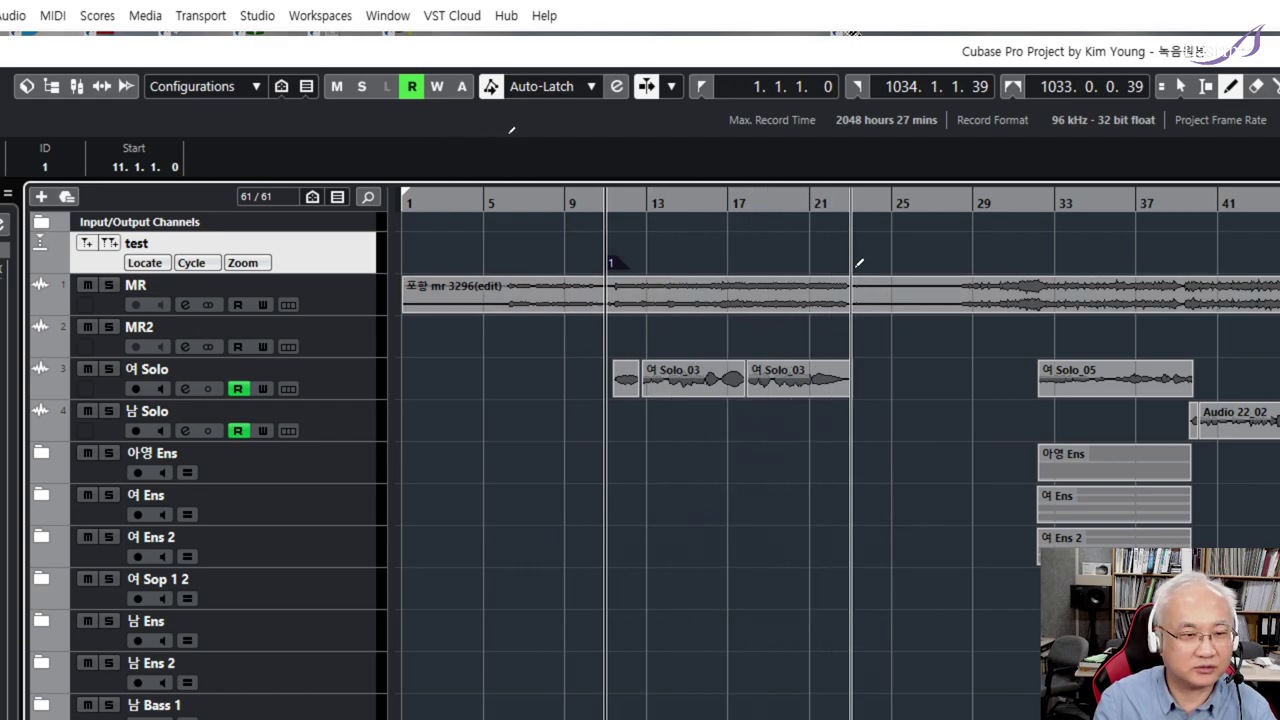
pyautogui.click(1036, 257)
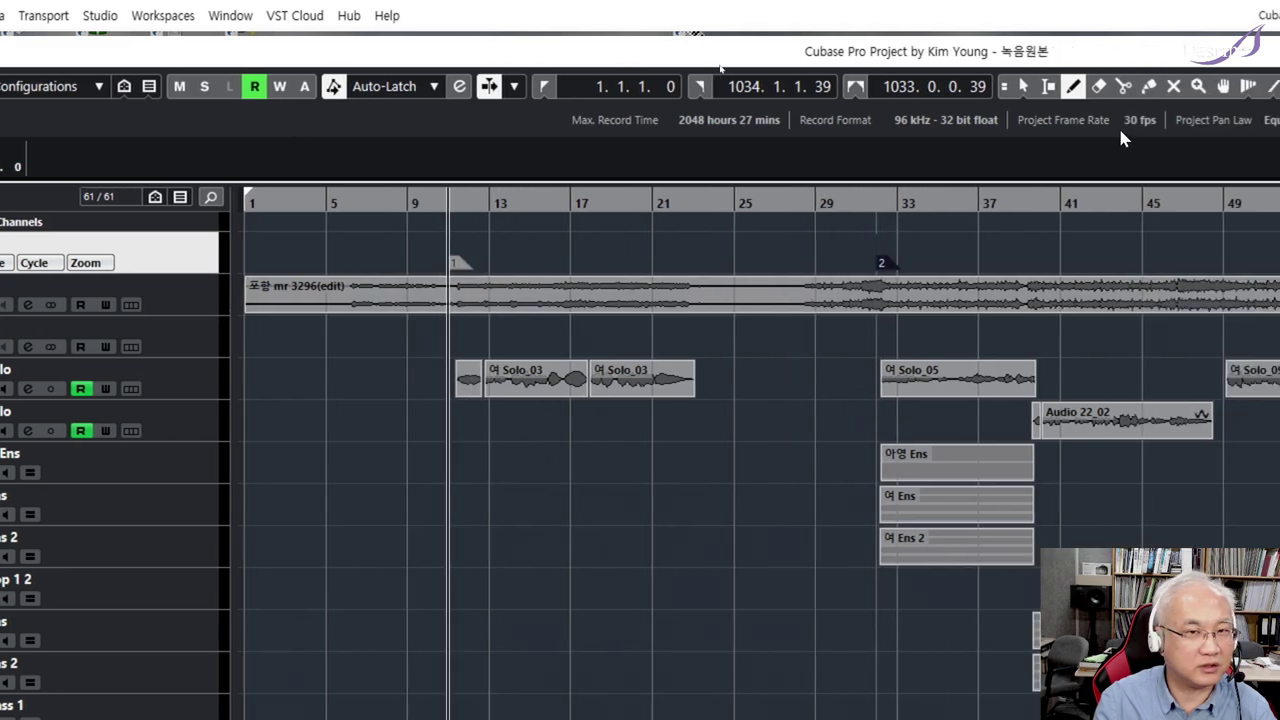
pyautogui.click(1180, 86)
# Select the marker at bar 11 and insert another marker at the cursor position through the Markers window
pyautogui.click(455, 267)
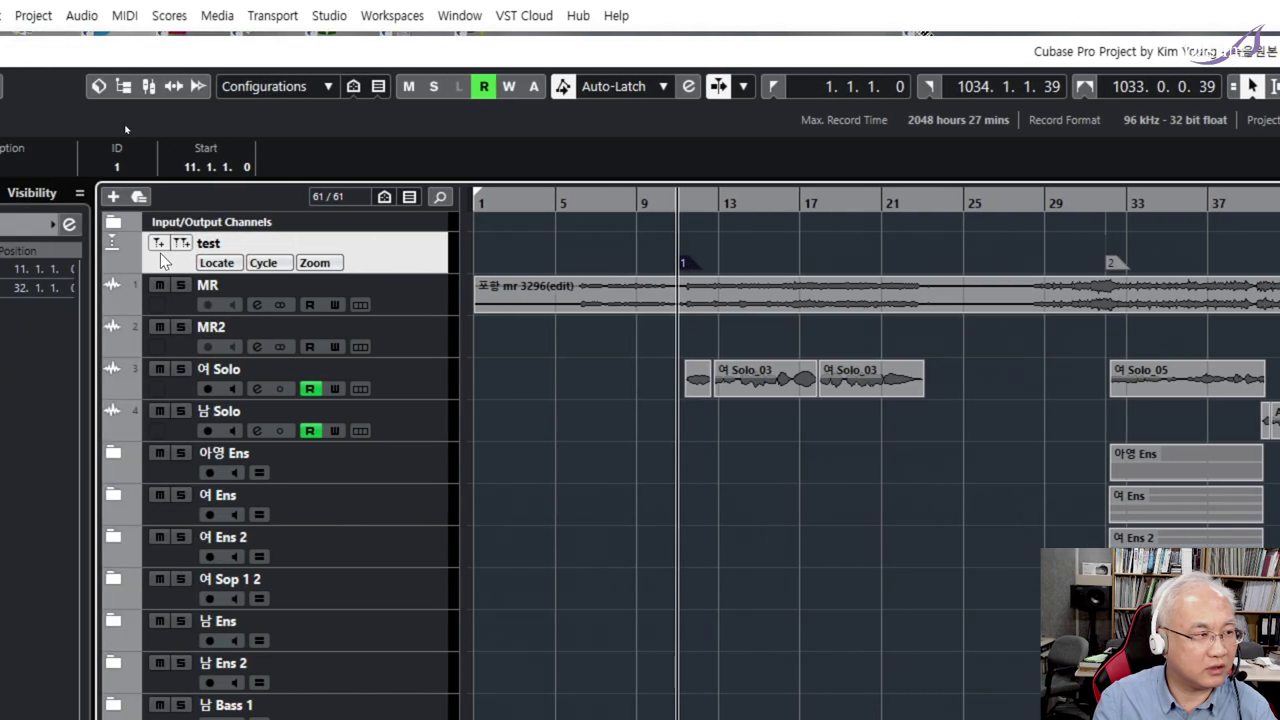
pyautogui.click(157, 226)
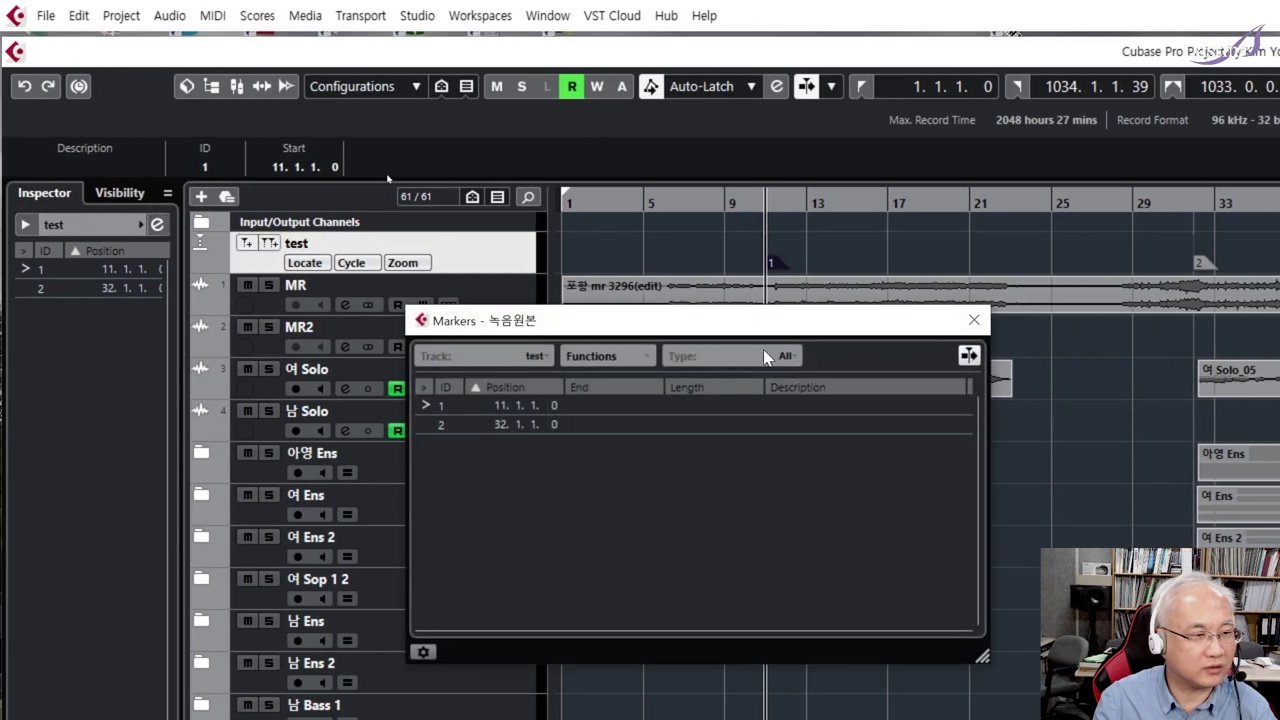
pyautogui.click(643, 364)
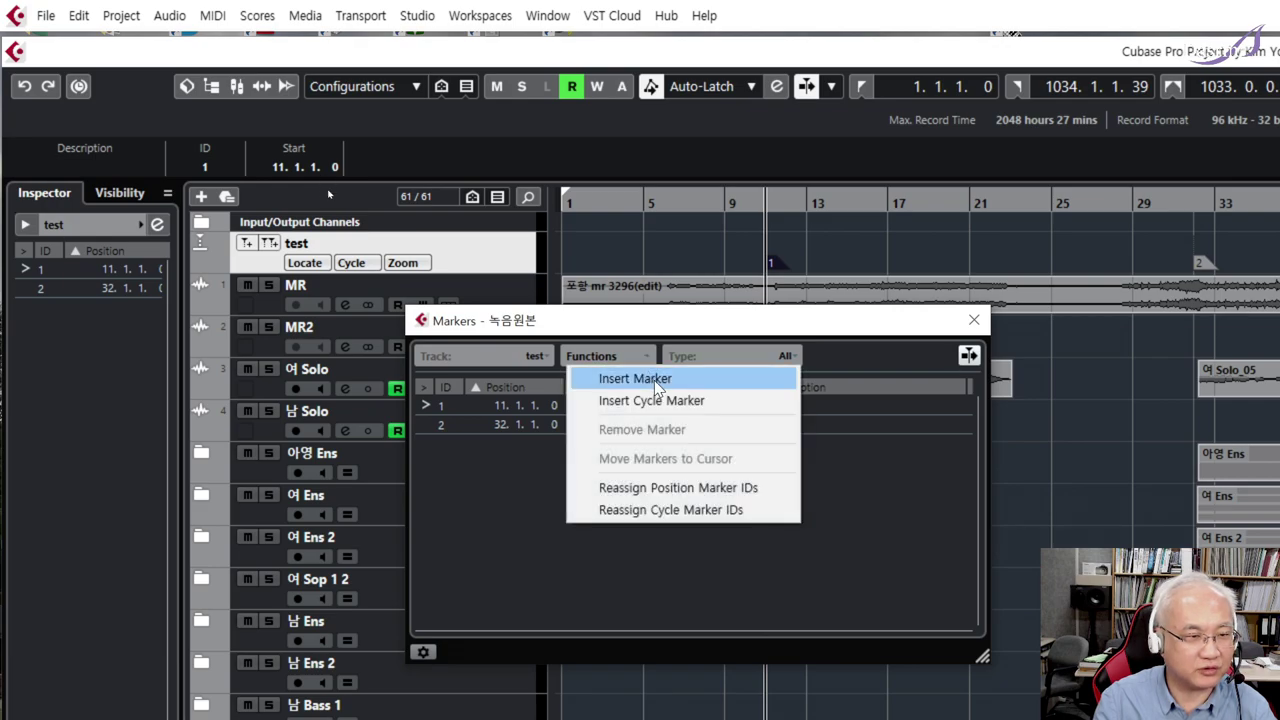
pyautogui.click(654, 380)
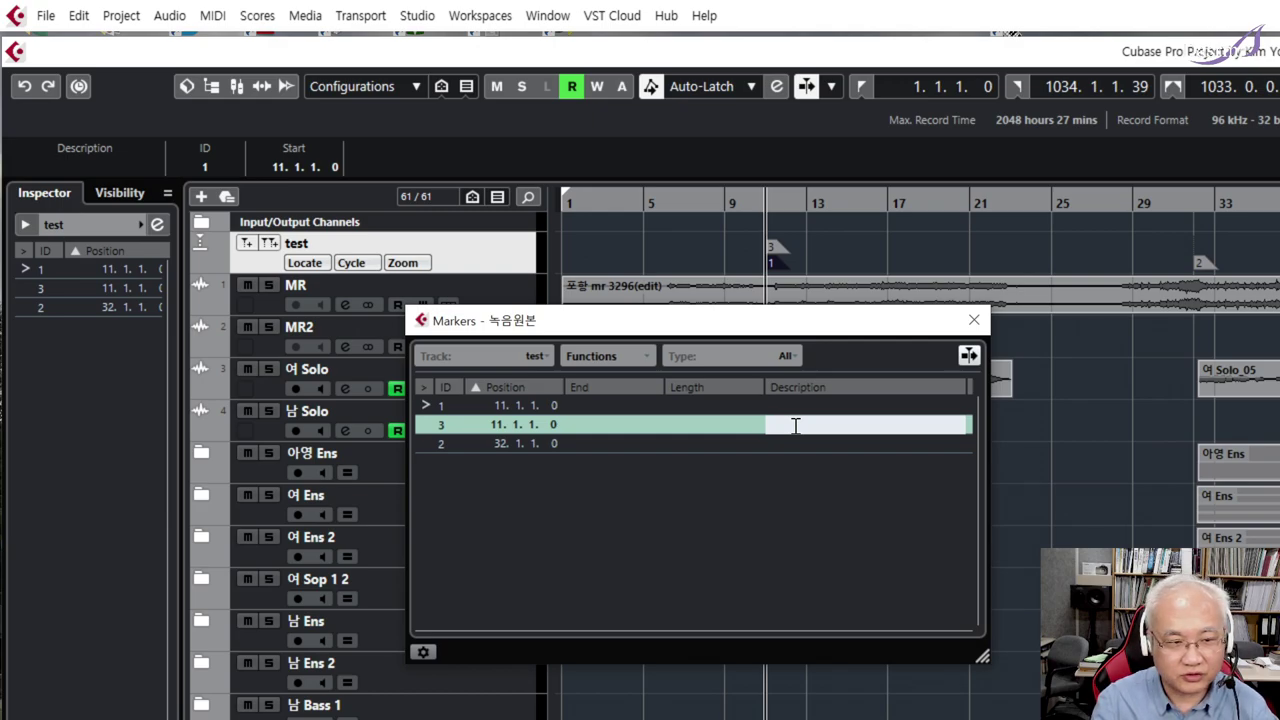
# Enter 여자솔로 as the description of the newly inserted marker, ID 3, at bar 11
pyautogui.write('ㅇ')
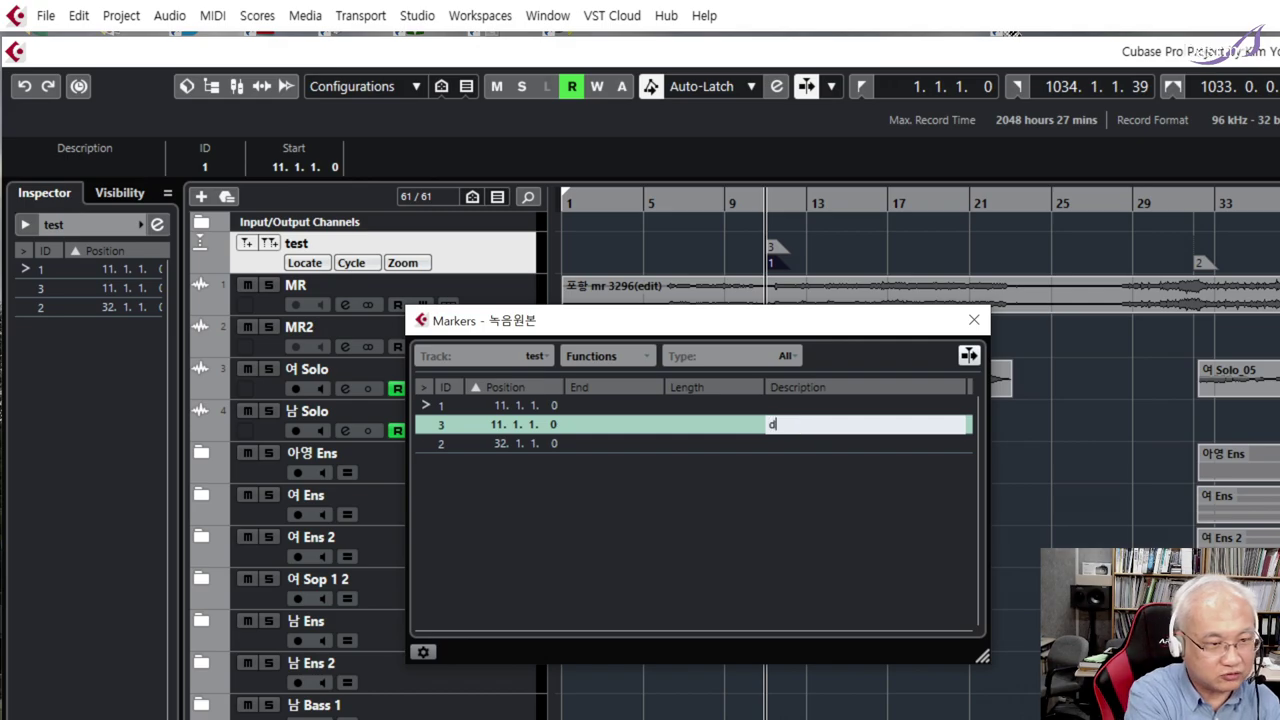
pyautogui.write('ㅕ자솔')
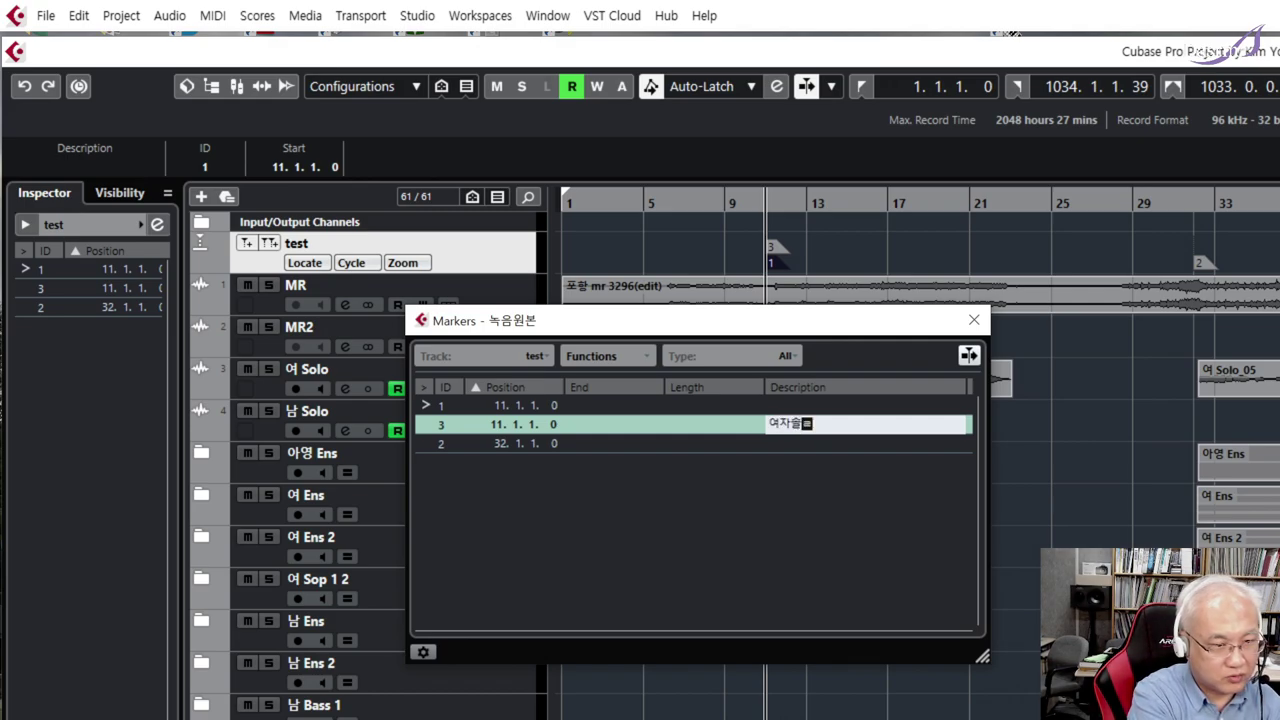
pyautogui.write('로')
pyautogui.press('Return')
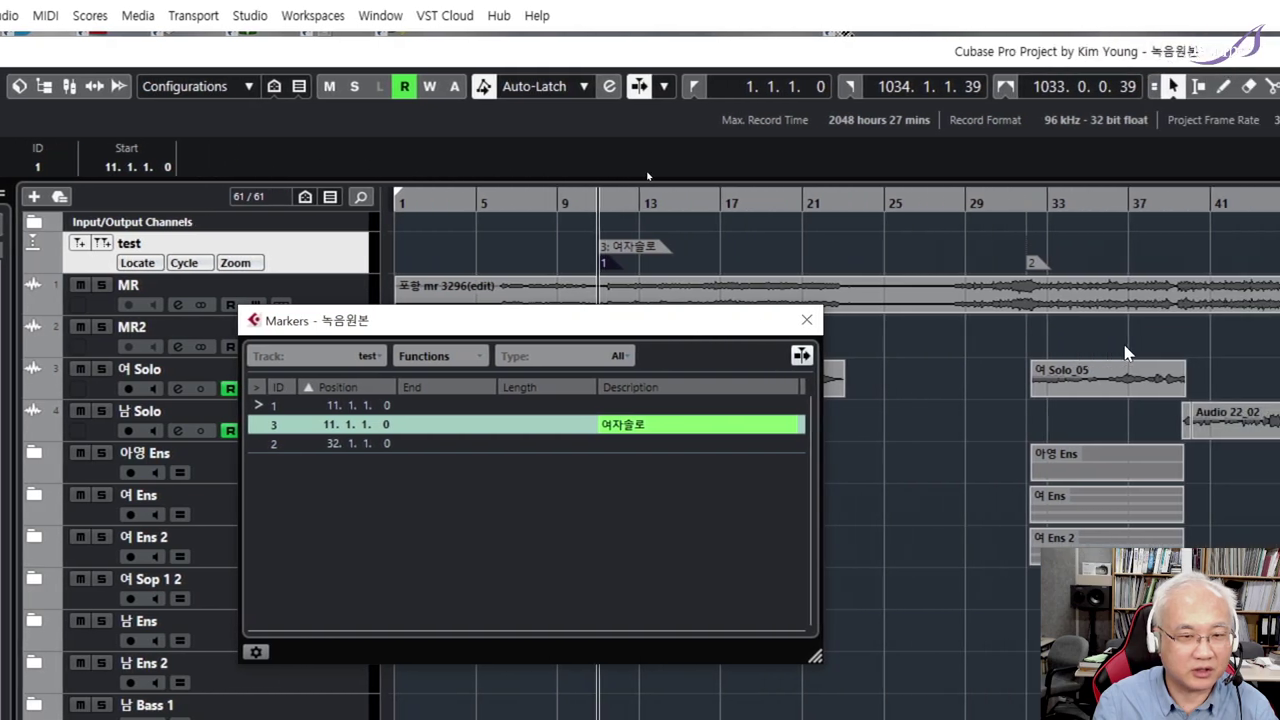
# Give the marker at bar 32 the description 여자합창 in the Markers window and close the window
pyautogui.click(1032, 264)
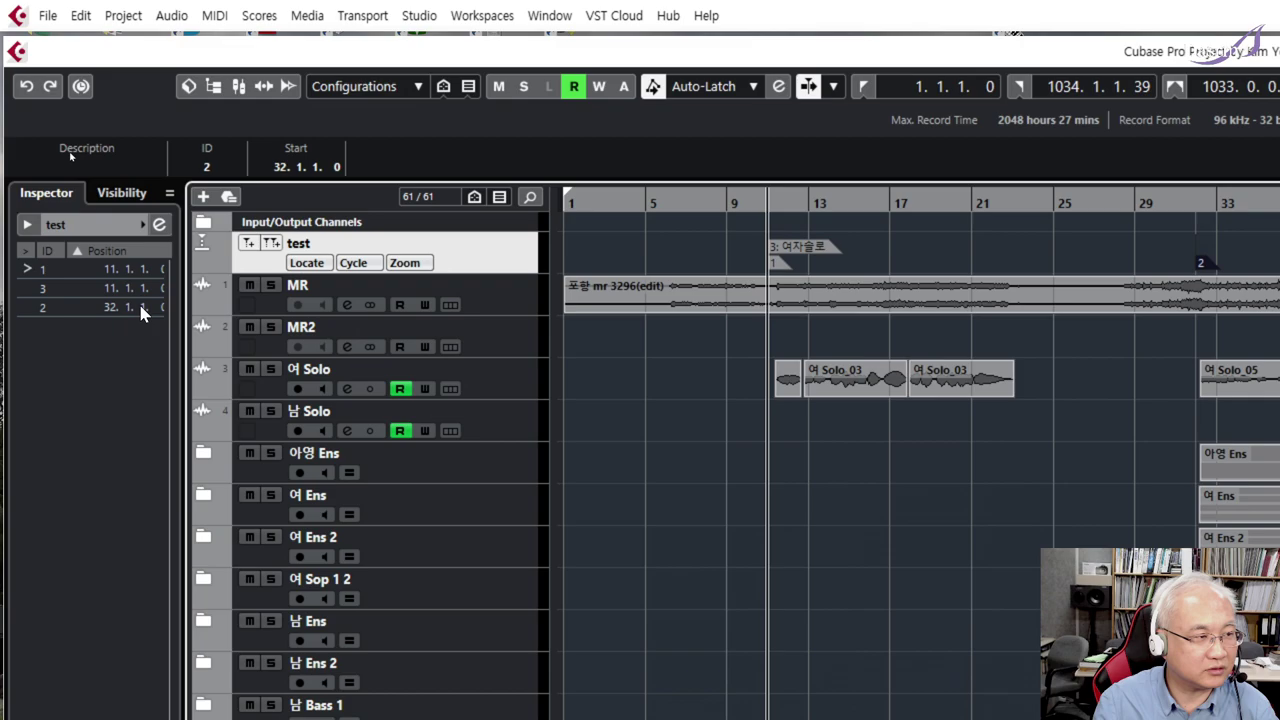
pyautogui.click(140, 309)
pyautogui.click(159, 224)
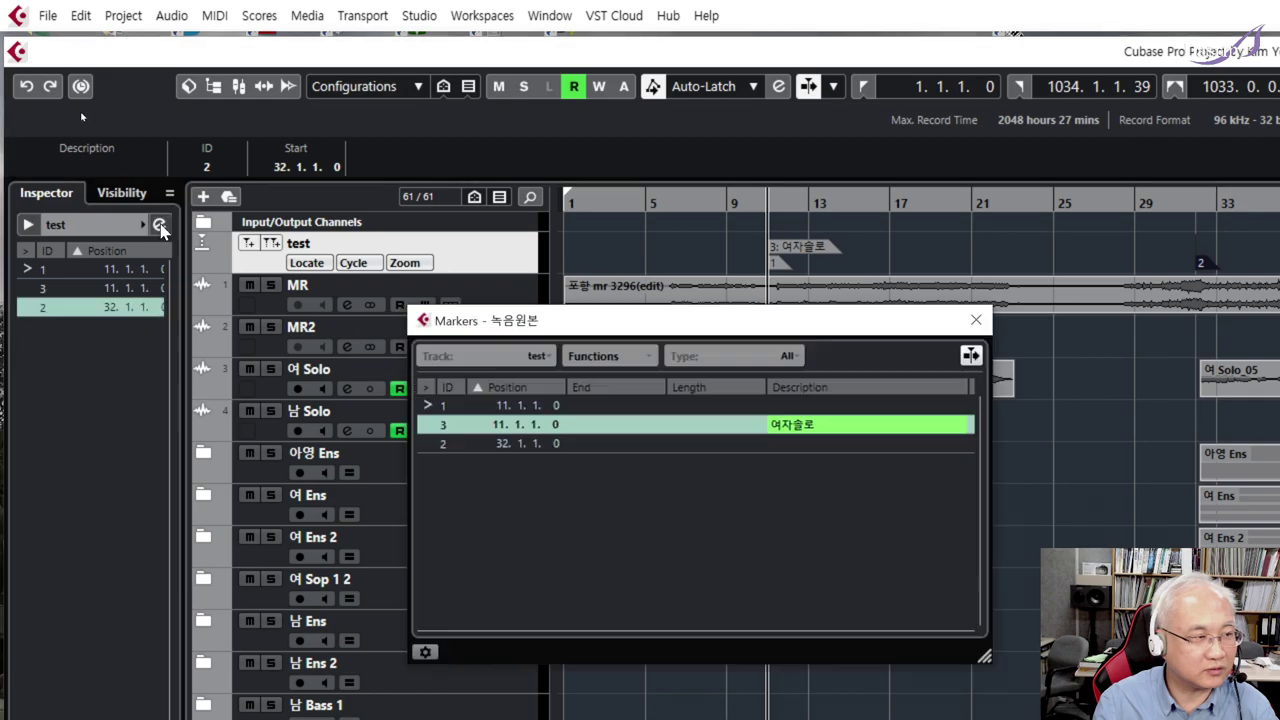
pyautogui.click(789, 447)
pyautogui.click(792, 448)
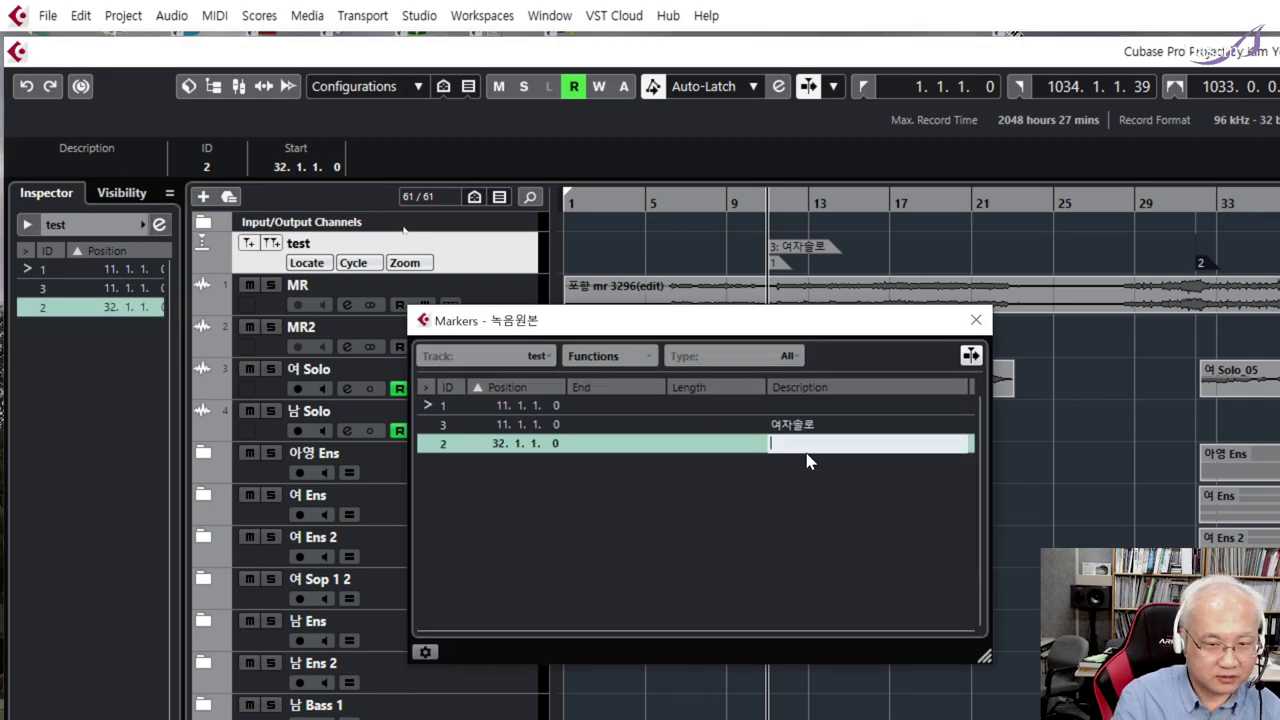
pyautogui.write('ㅇ자ㅅ')
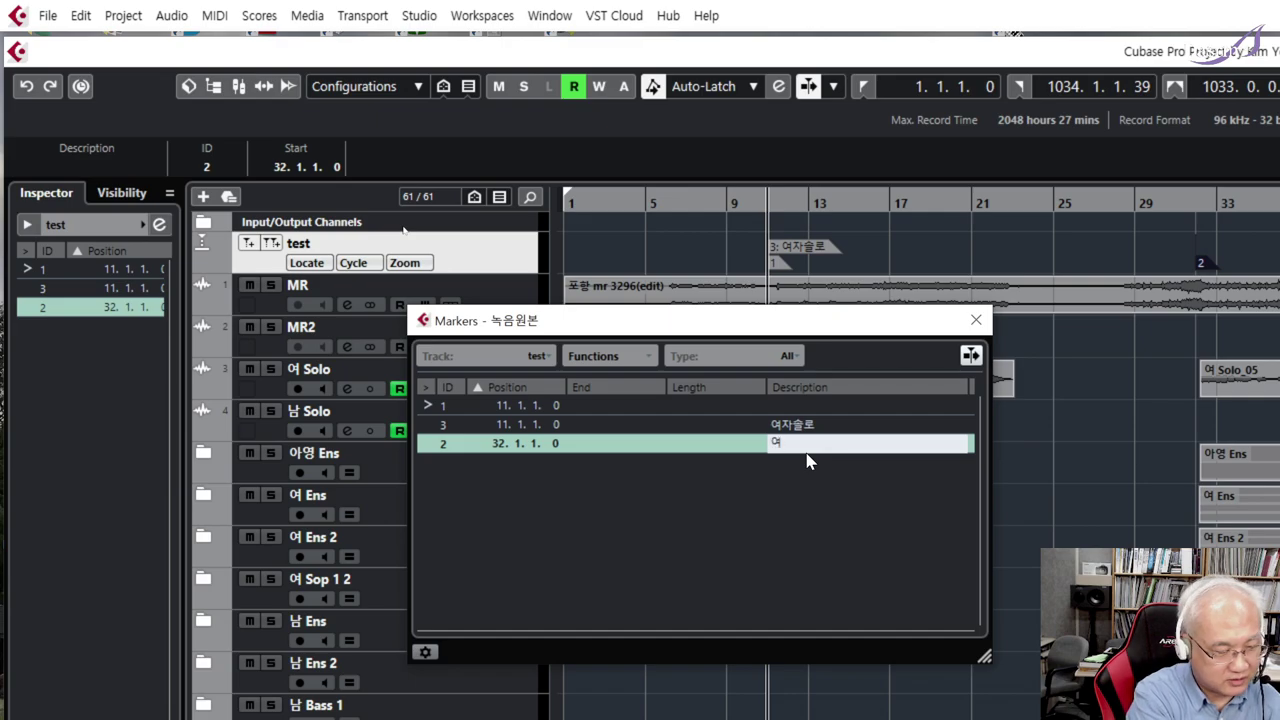
pyautogui.write('창')
pyautogui.press('Return')
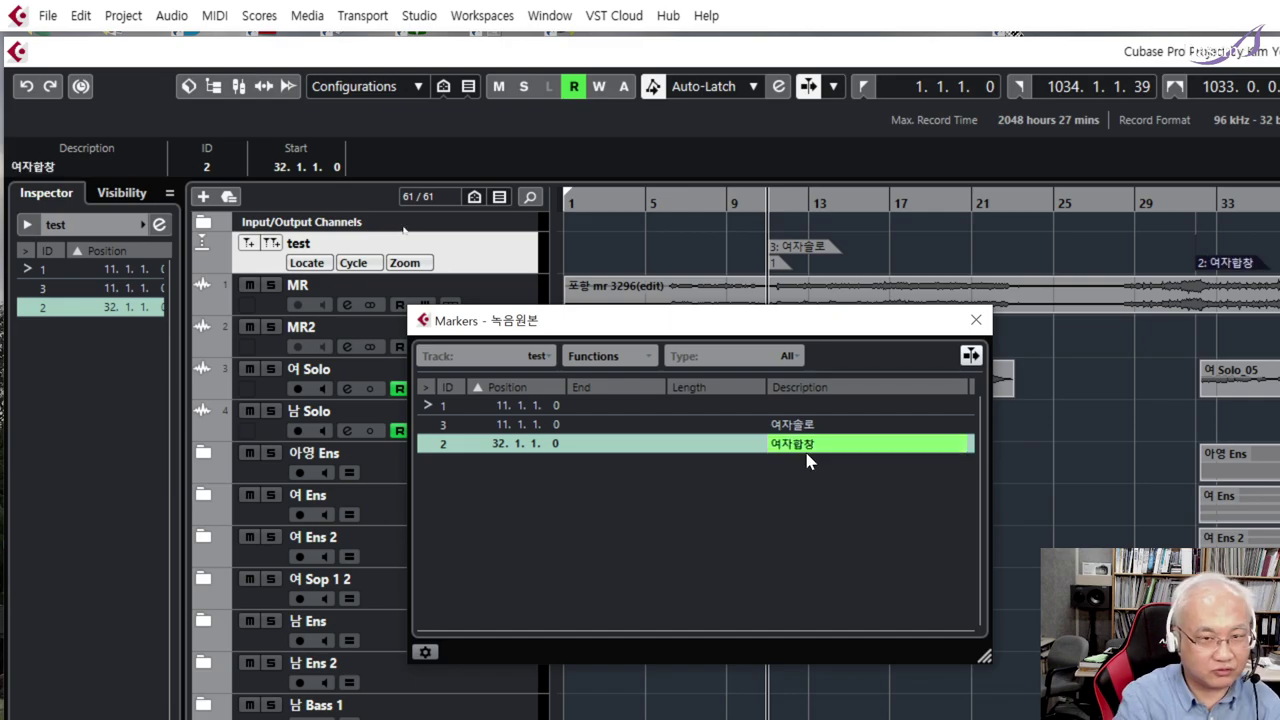
pyautogui.click(976, 319)
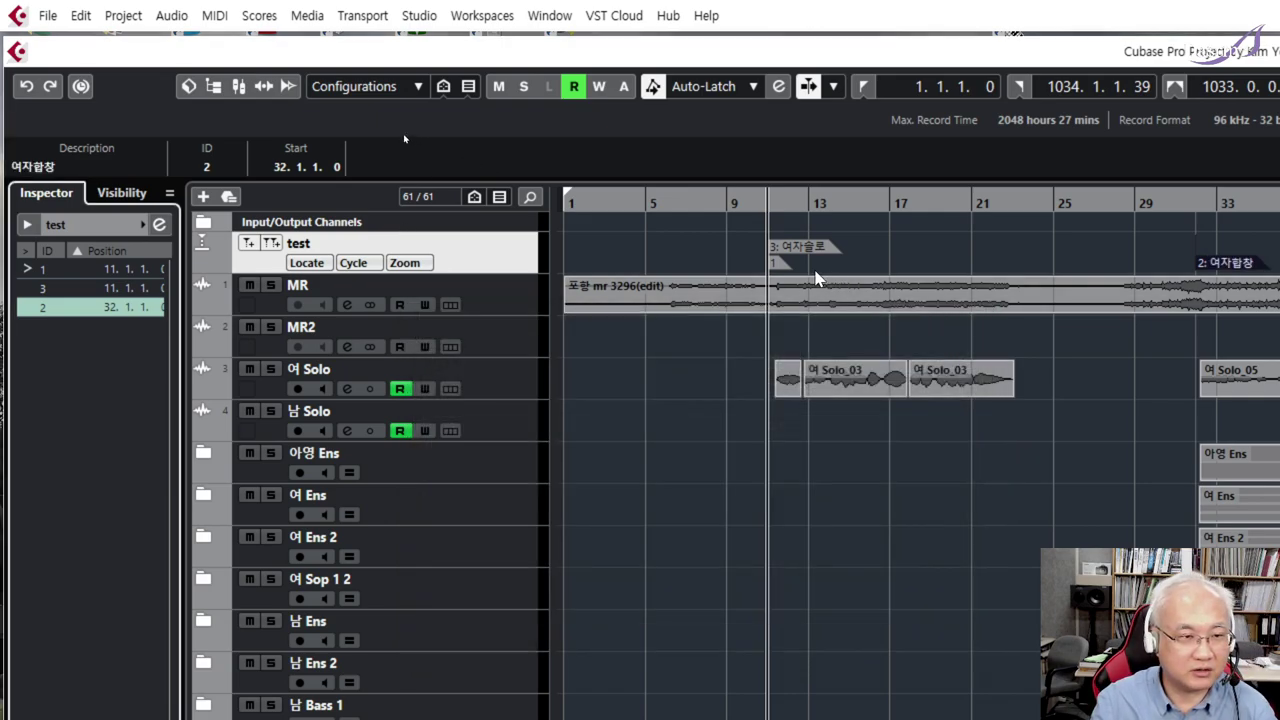
# Move marker 1 from the overlapping position to bar 9 and select the 여자솔로 marker
pyautogui.moveTo(783, 268)
pyautogui.mouseDown()
pyautogui.moveTo(723, 270)
pyautogui.moveTo(741, 267)
pyautogui.mouseUp()
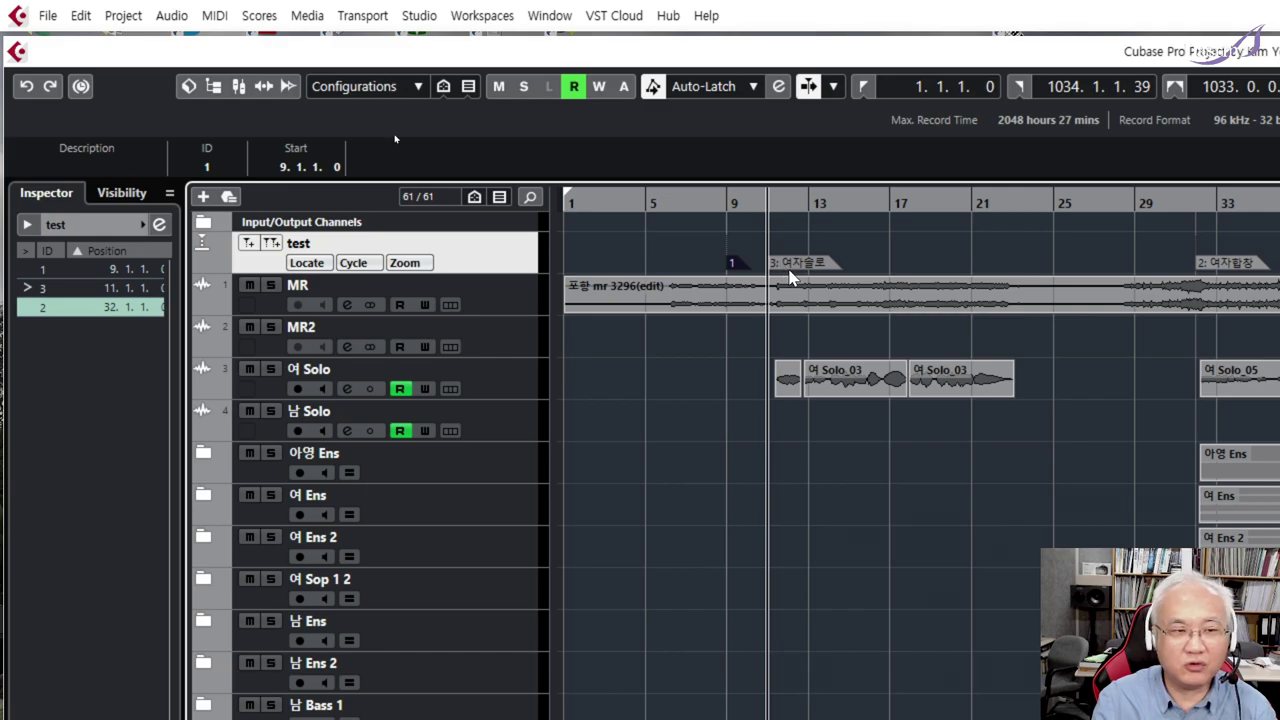
pyautogui.click(790, 266)
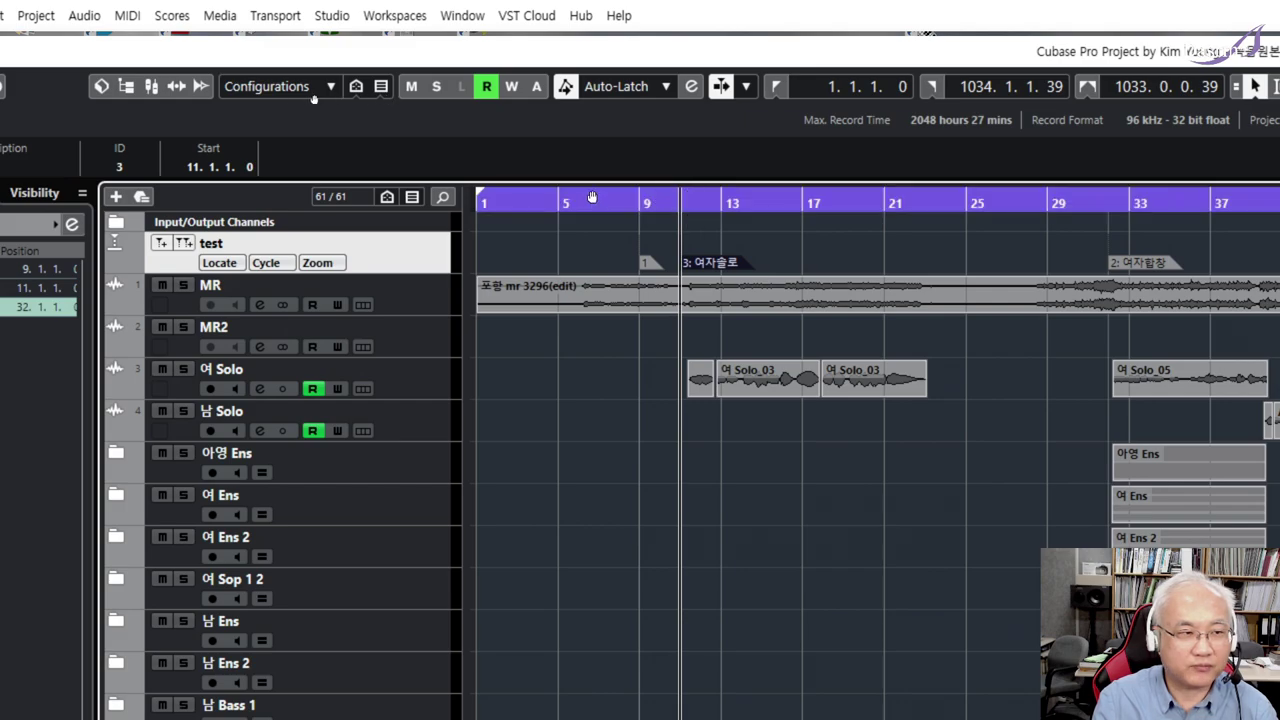
# Set the left locator to bar 11 and the right locator to bar 23, enclosing the first 여 Solo events
pyautogui.keyDown('ctrl'); pyautogui.click(706, 200); pyautogui.keyUp('ctrl')
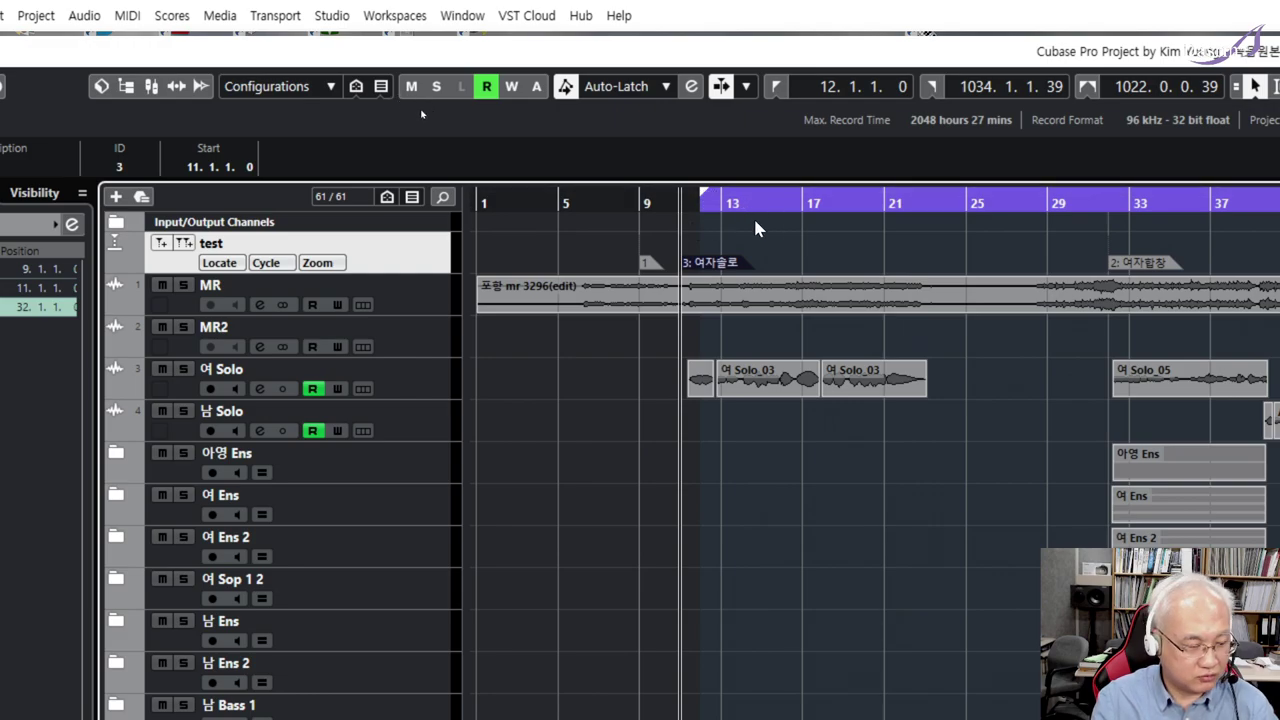
pyautogui.press('g')
pyautogui.press('g')
pyautogui.press('g')
pyautogui.press('g')
pyautogui.press('g')
pyautogui.press('g')
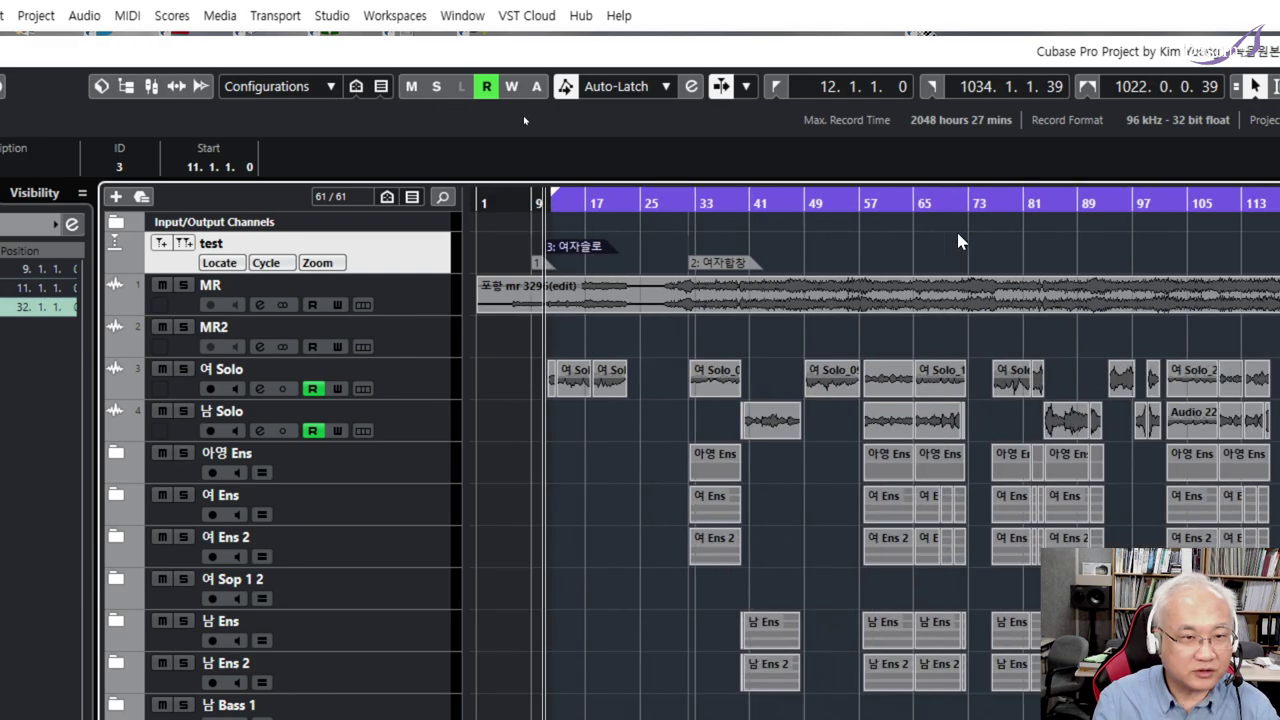
pyautogui.press('h')
pyautogui.press('h')
pyautogui.press('h')
pyautogui.press('h')
pyautogui.press('h')
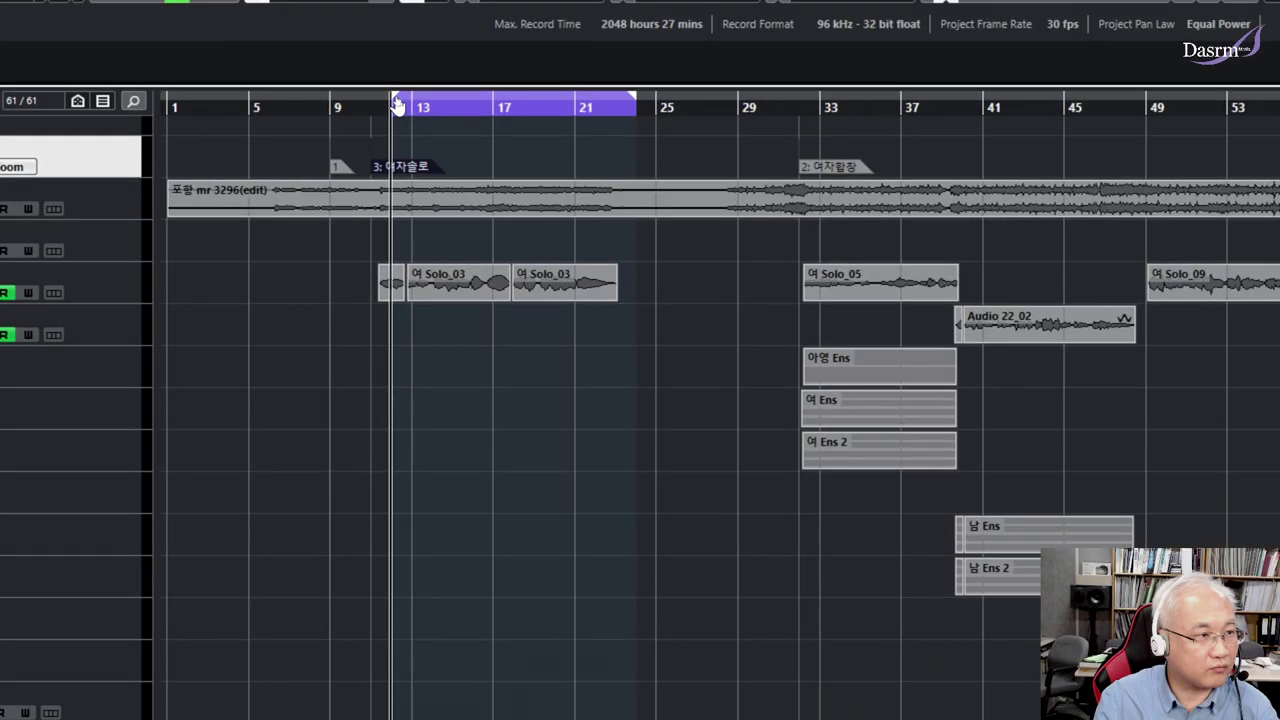
pyautogui.moveTo(397, 105); pyautogui.dragTo(373, 104)
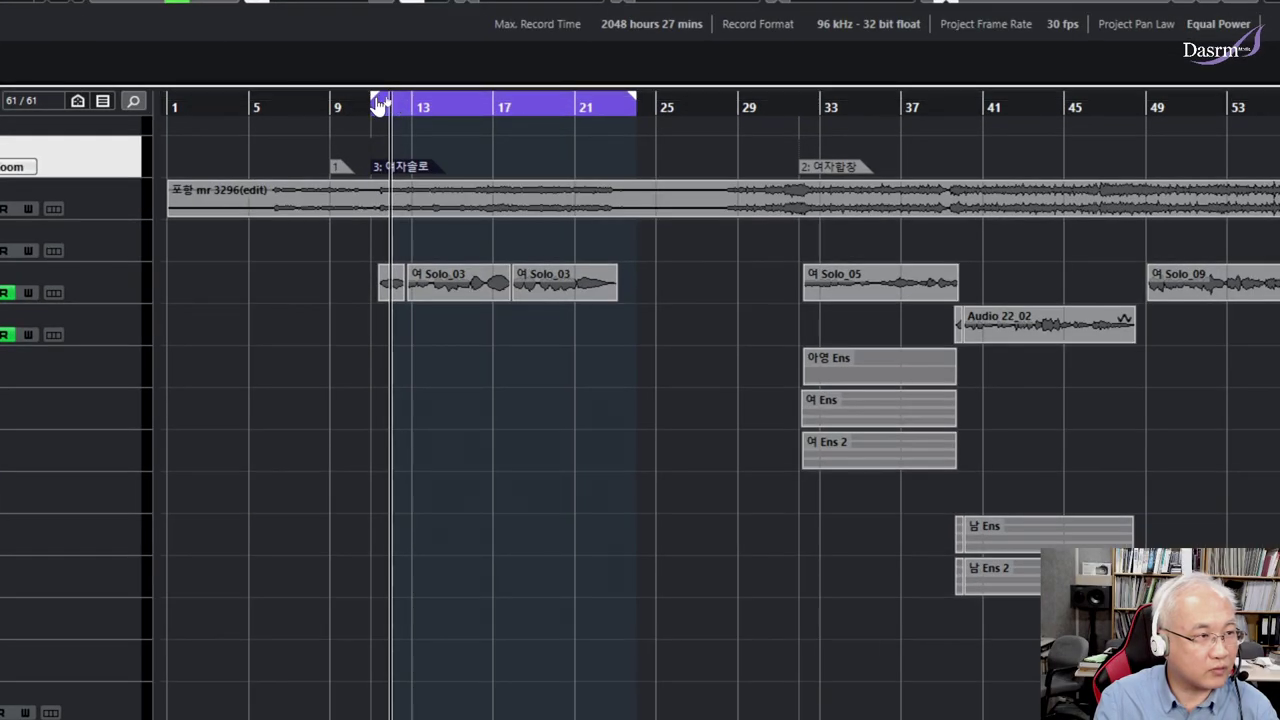
pyautogui.moveTo(634, 104); pyautogui.dragTo(614, 104)
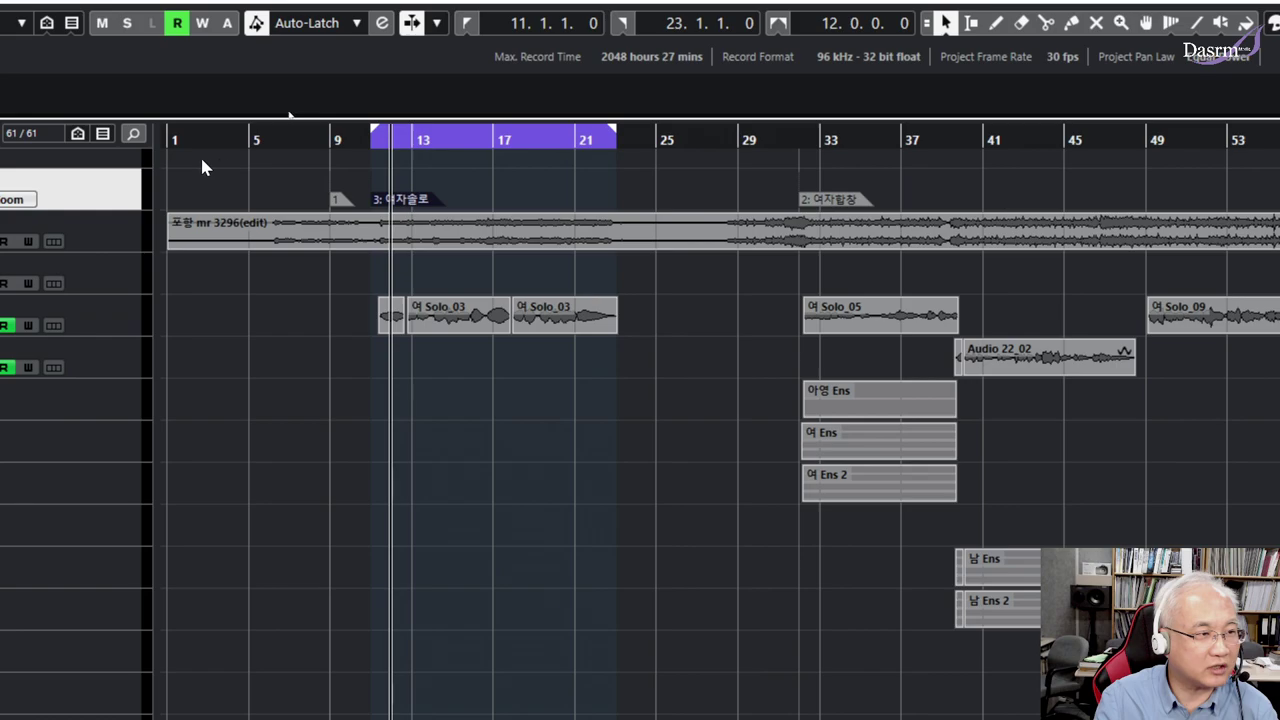
# Insert a cycle marker over the locator range through the Markers window
pyautogui.hotkey('ctrl', 'm')
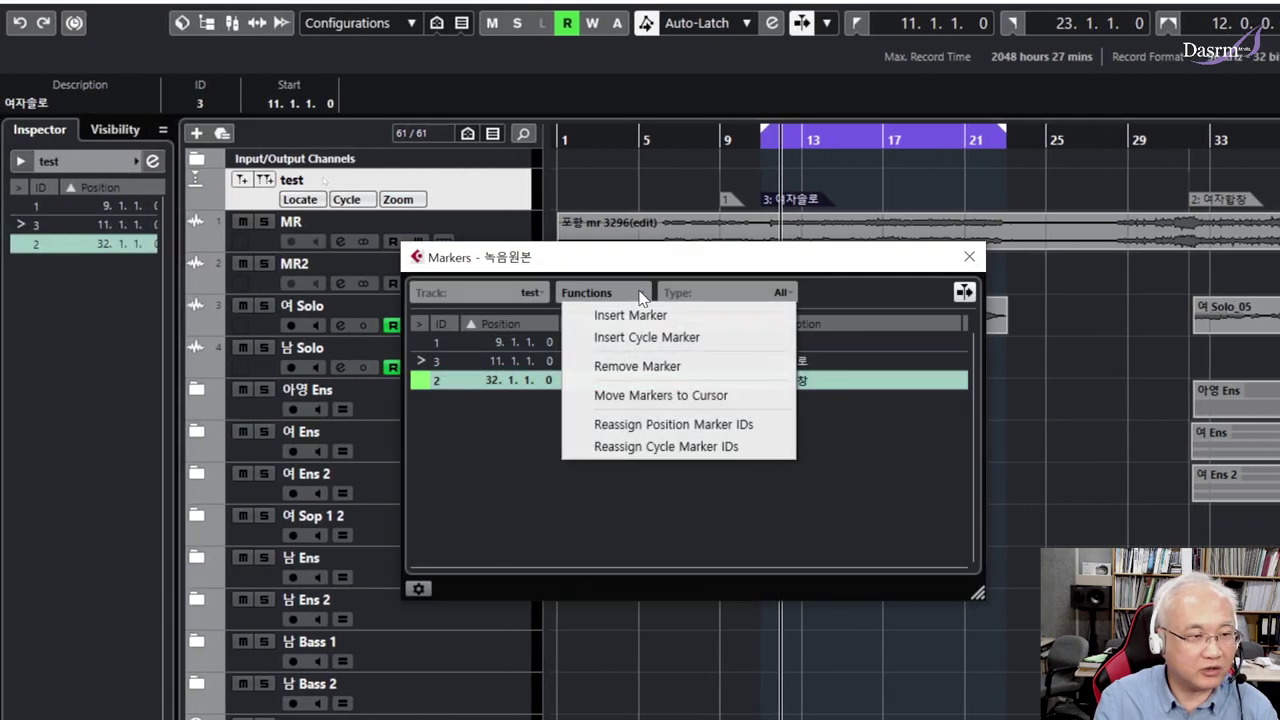
pyautogui.click(637, 294)
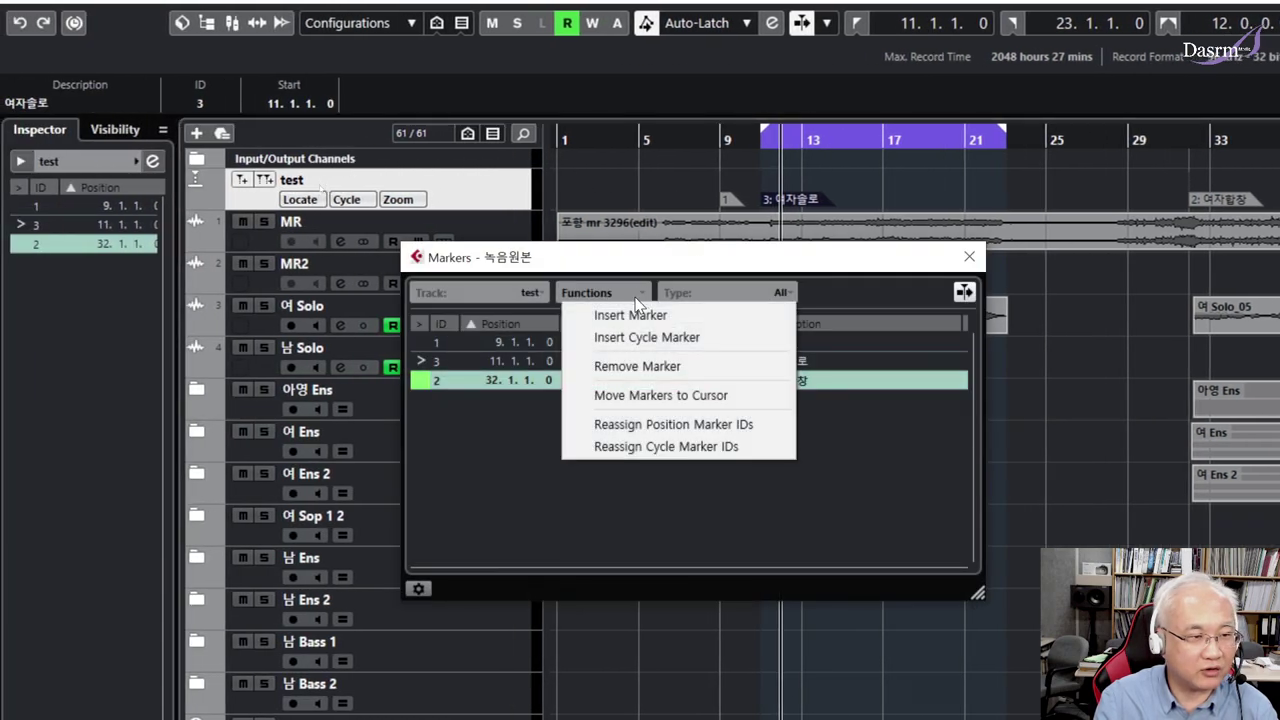
pyautogui.click(692, 340)
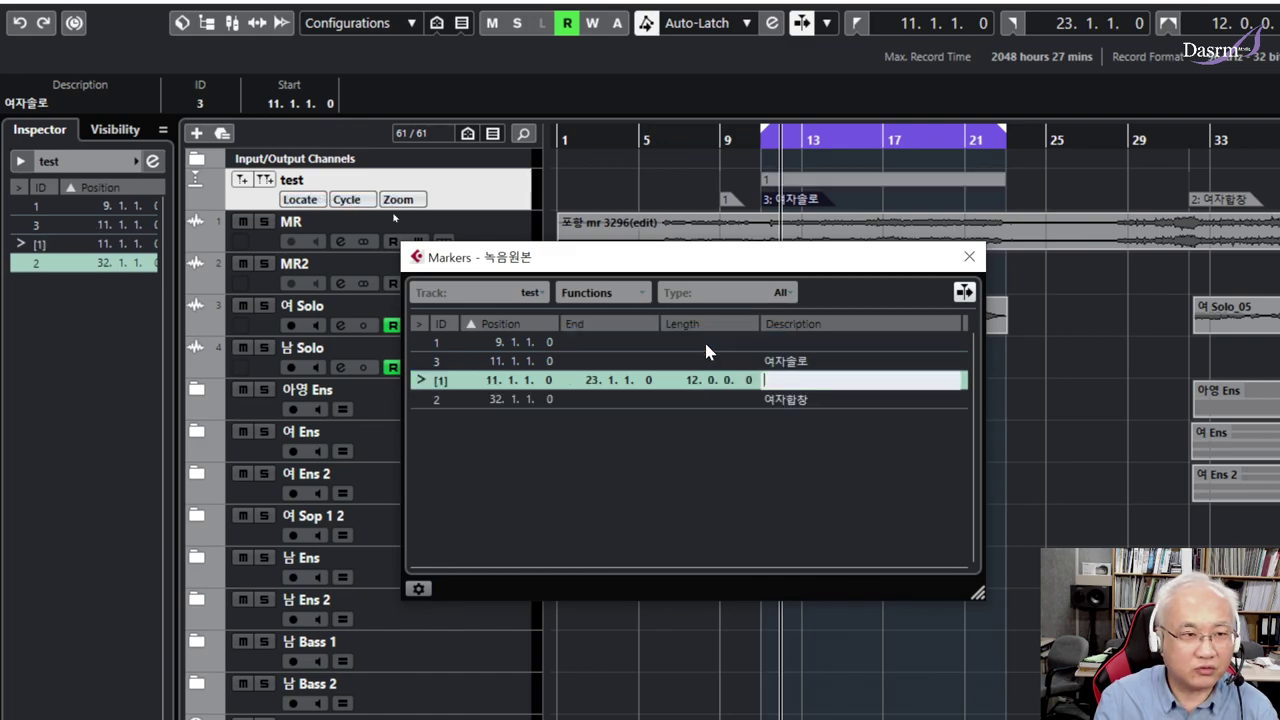
# Enter 솔로부분 as the cycle marker's description and close the Markers window
pyautogui.doubleClick(780, 380)
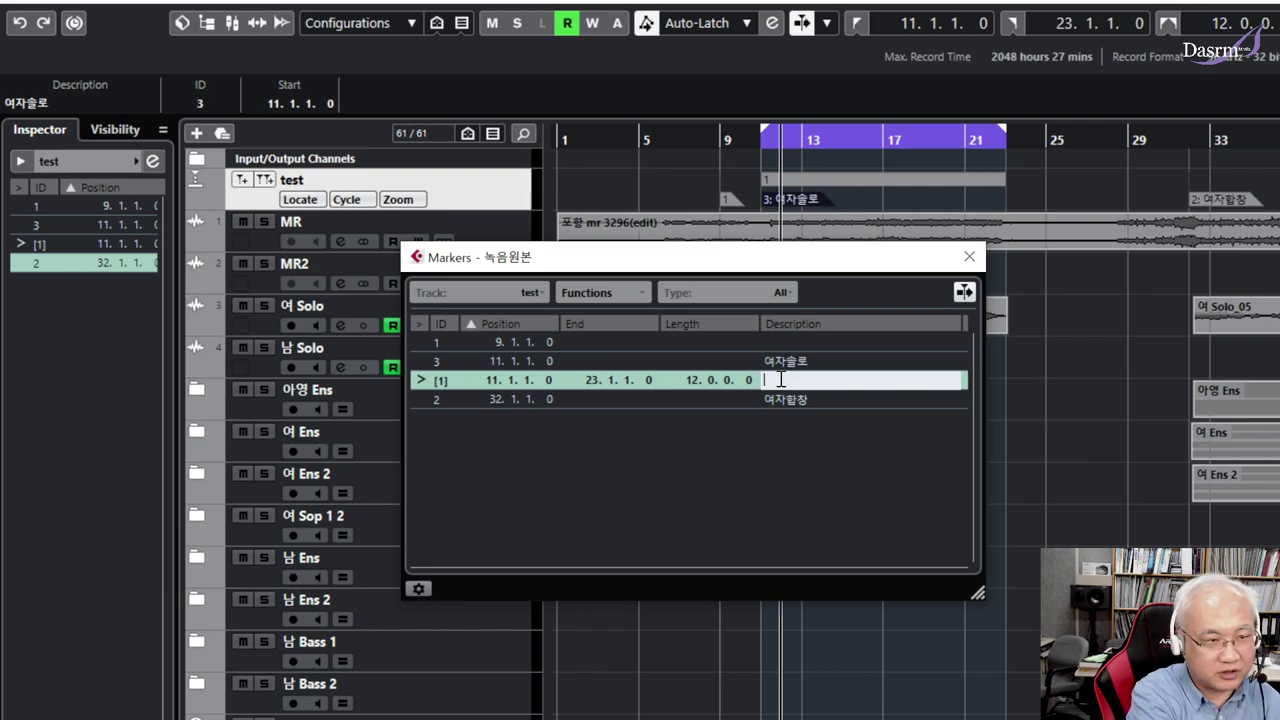
pyautogui.write('thf')
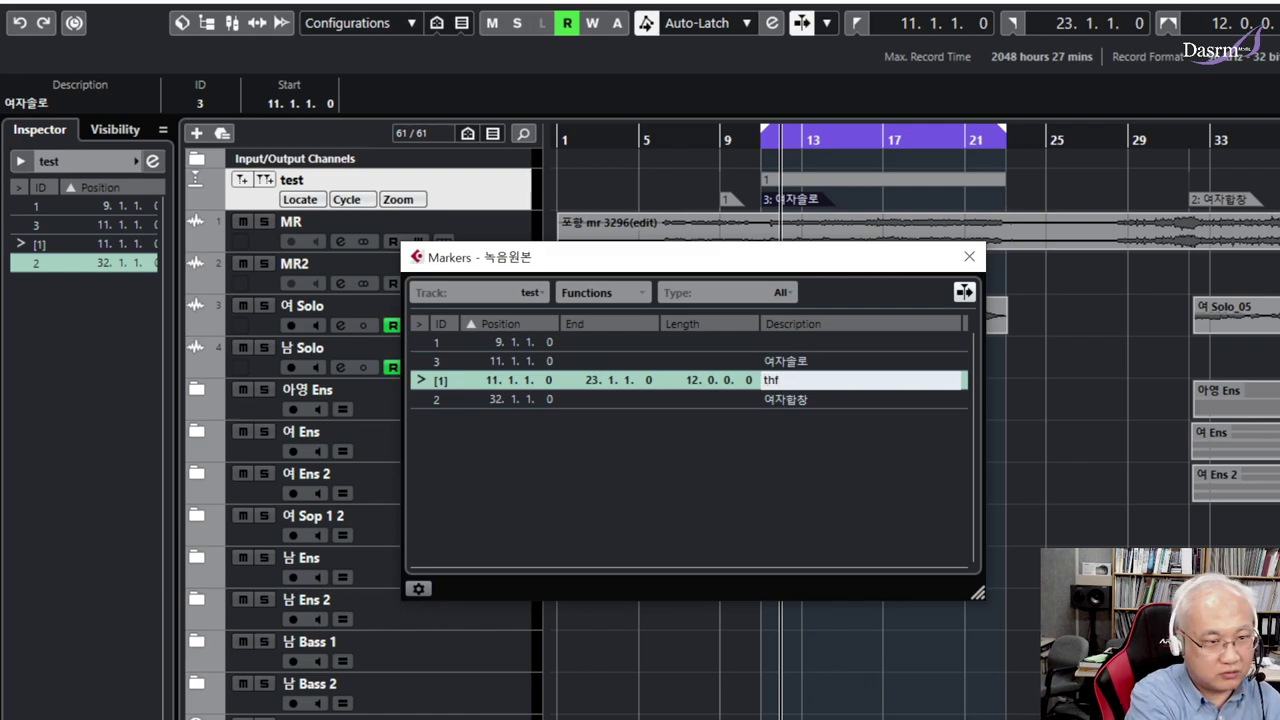
pyautogui.press('BackSpace')
pyautogui.press('BackSpace')
pyautogui.write('로부분')
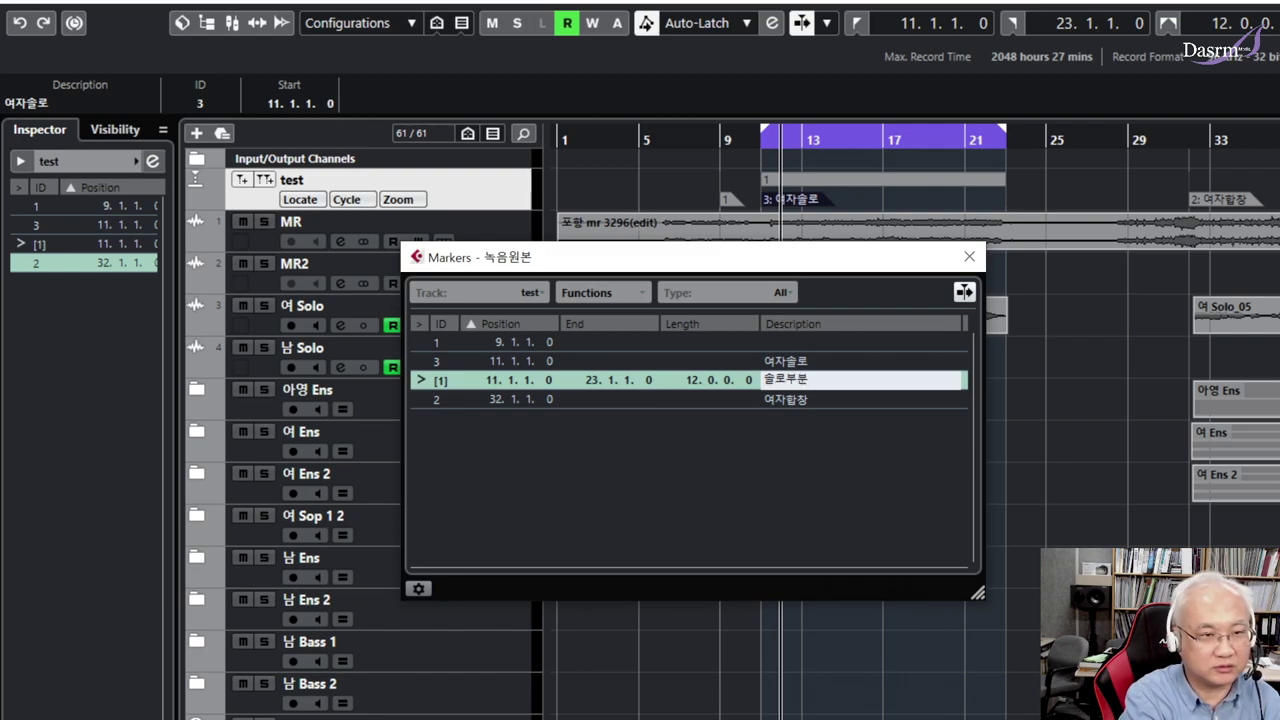
pyautogui.press('Return')
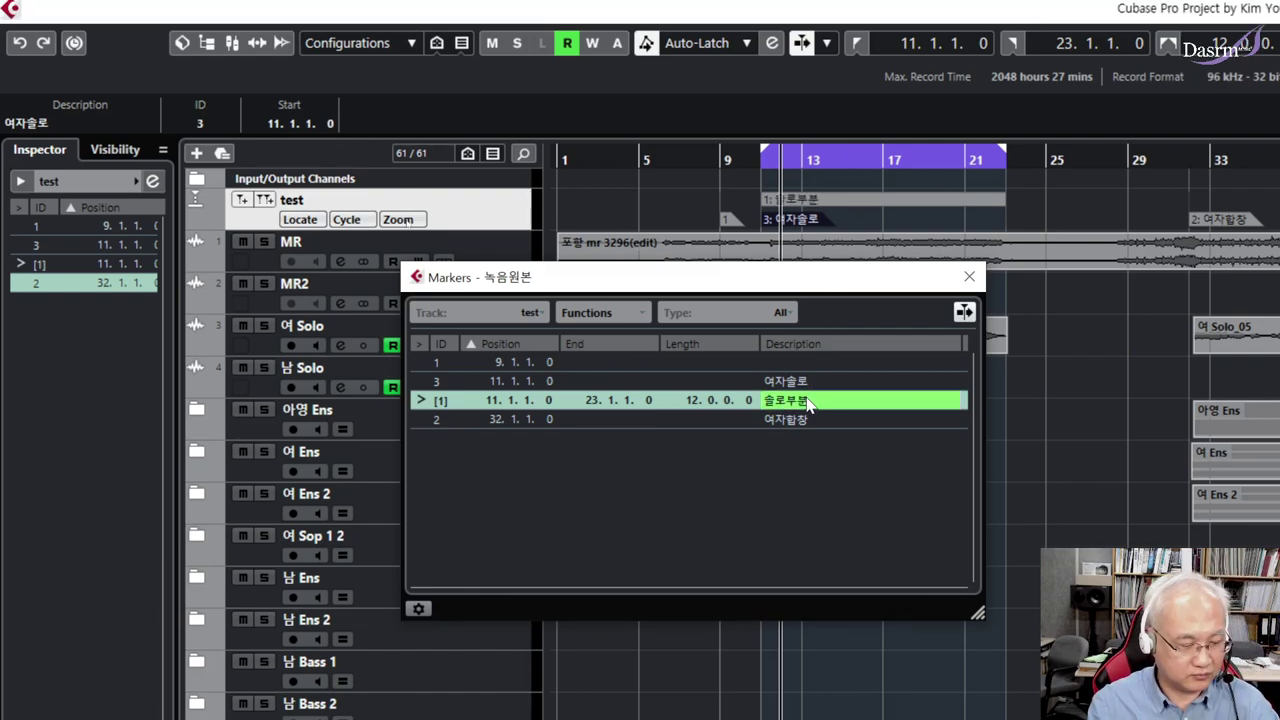
pyautogui.click(969, 276)
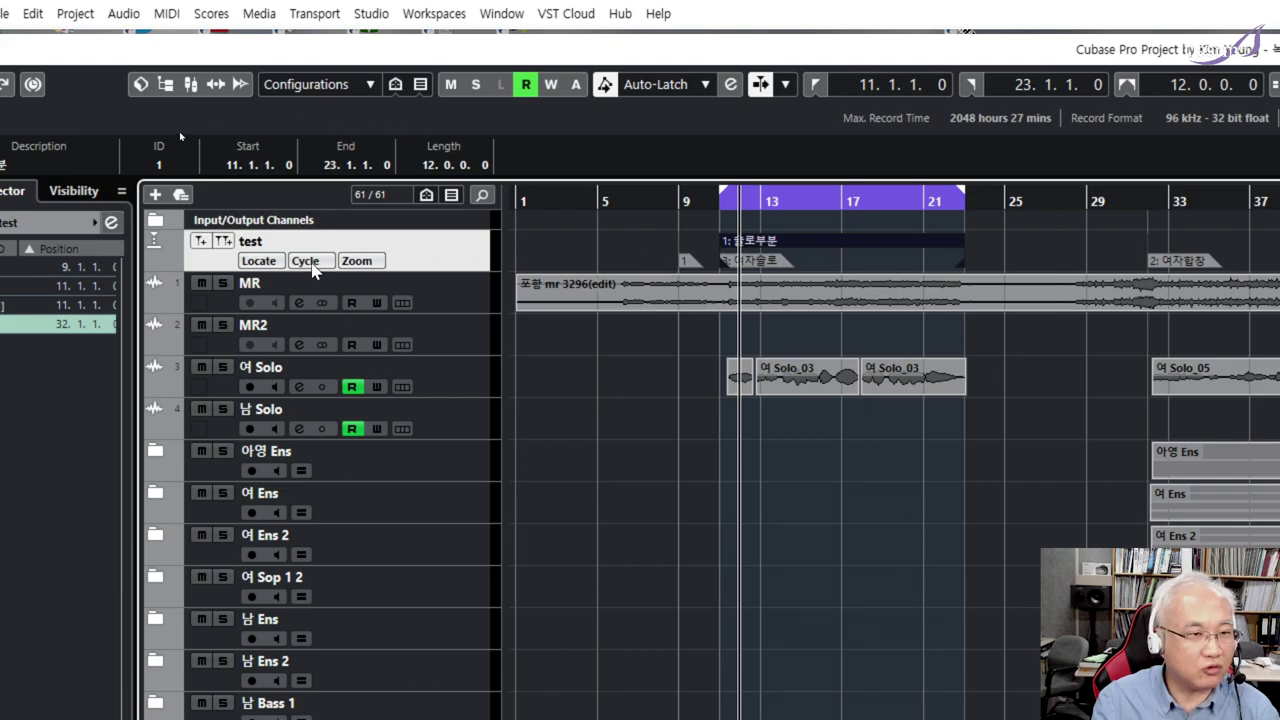
# Recall the 솔로부분 cycle marker from the test track and play its range briefly from bar 11
pyautogui.click(315, 265)
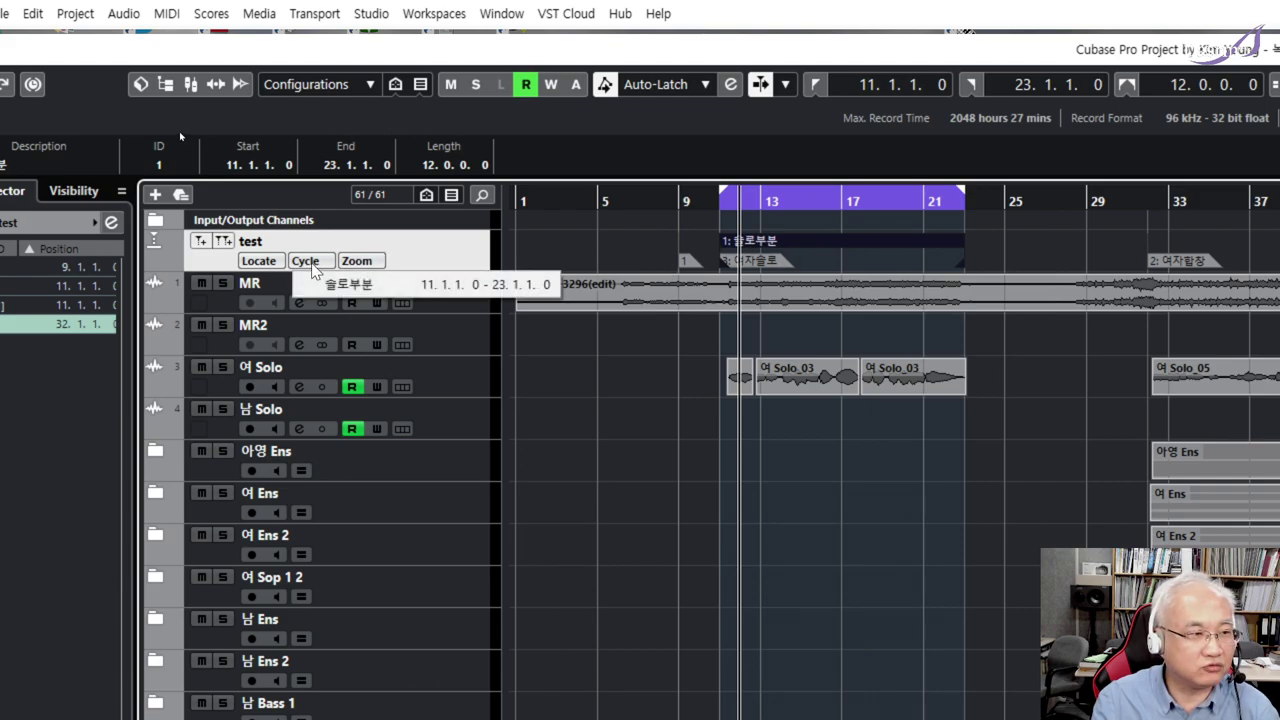
pyautogui.click(444, 287)
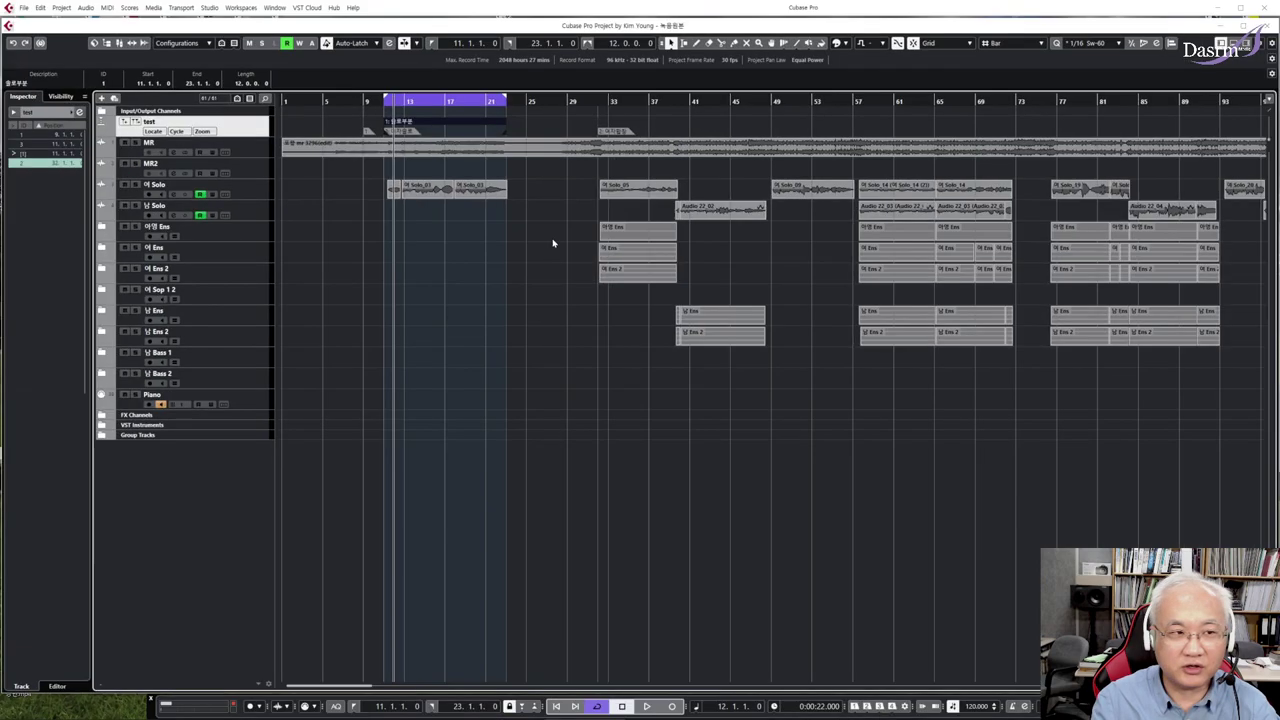
pyautogui.click(384, 103)
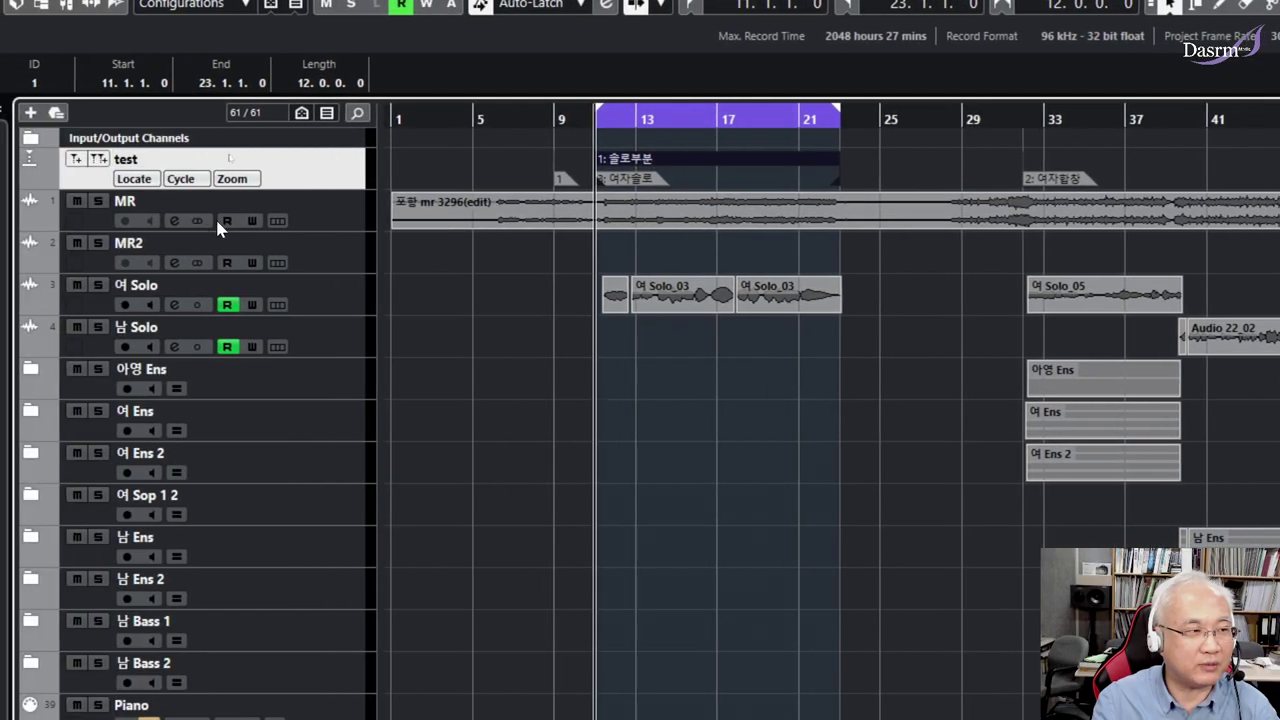
pyautogui.press('space')
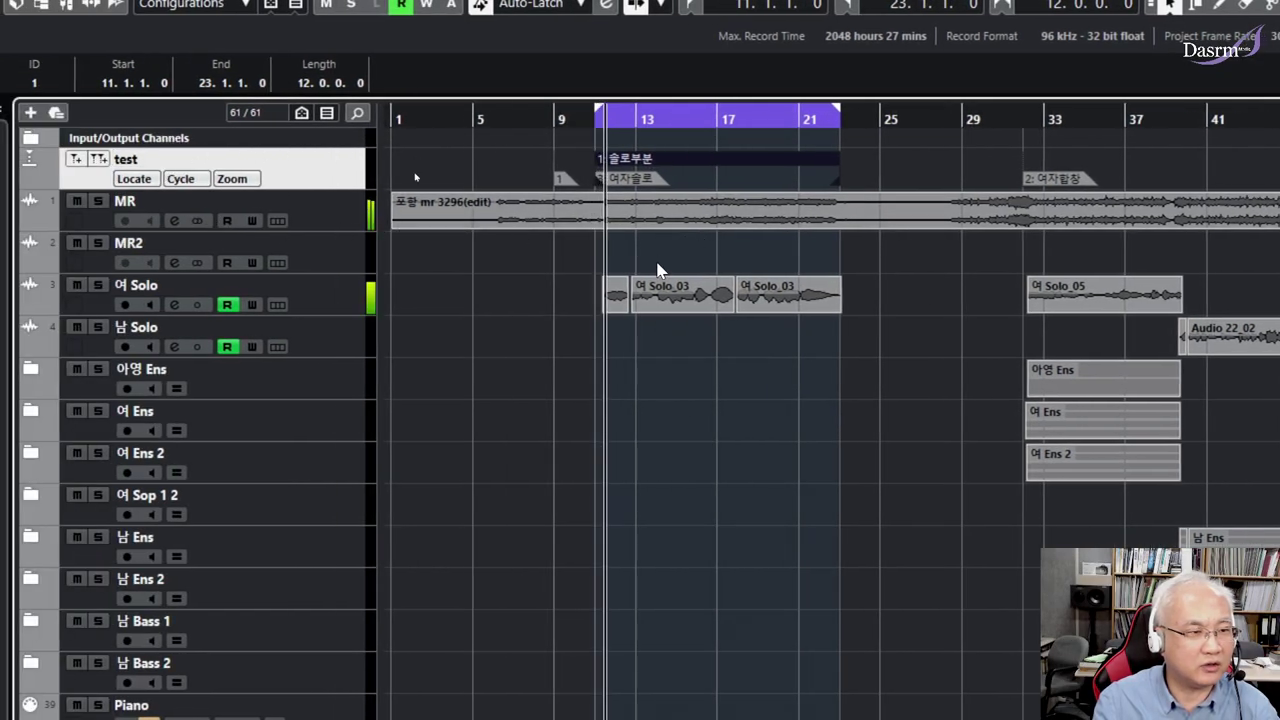
pyautogui.hotkey('alt', 'i')
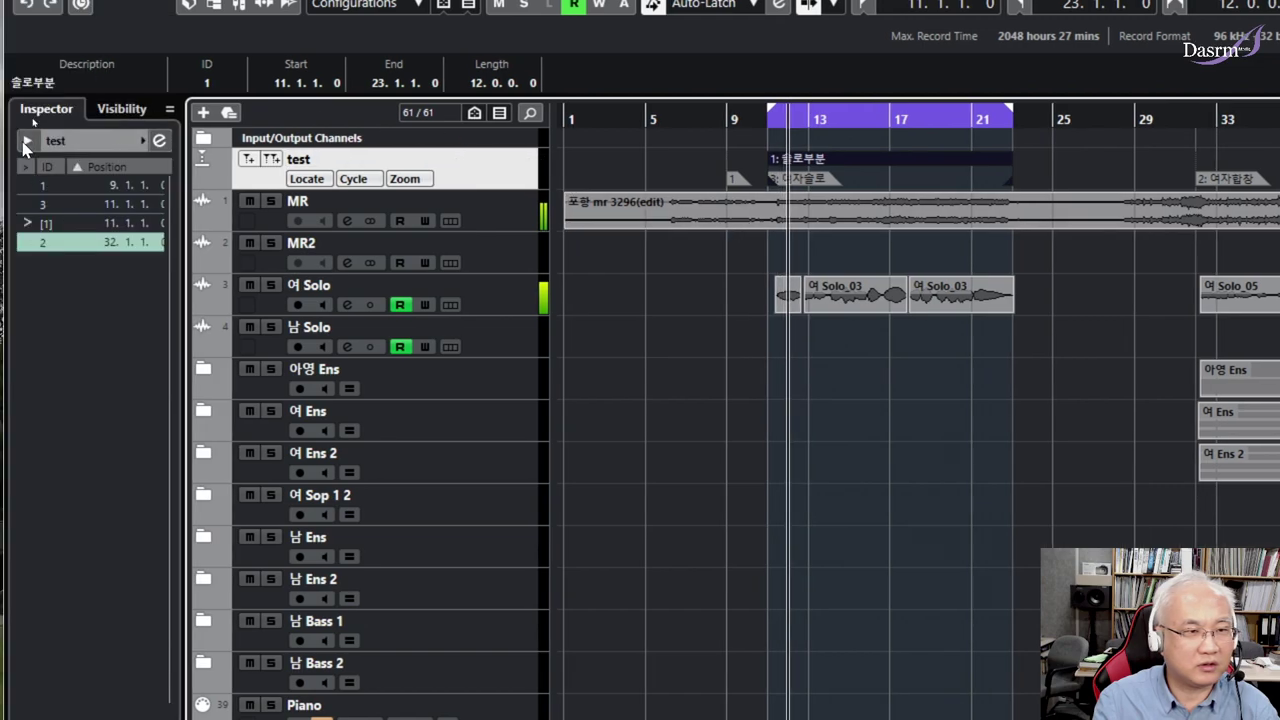
pyautogui.click(975, 118)
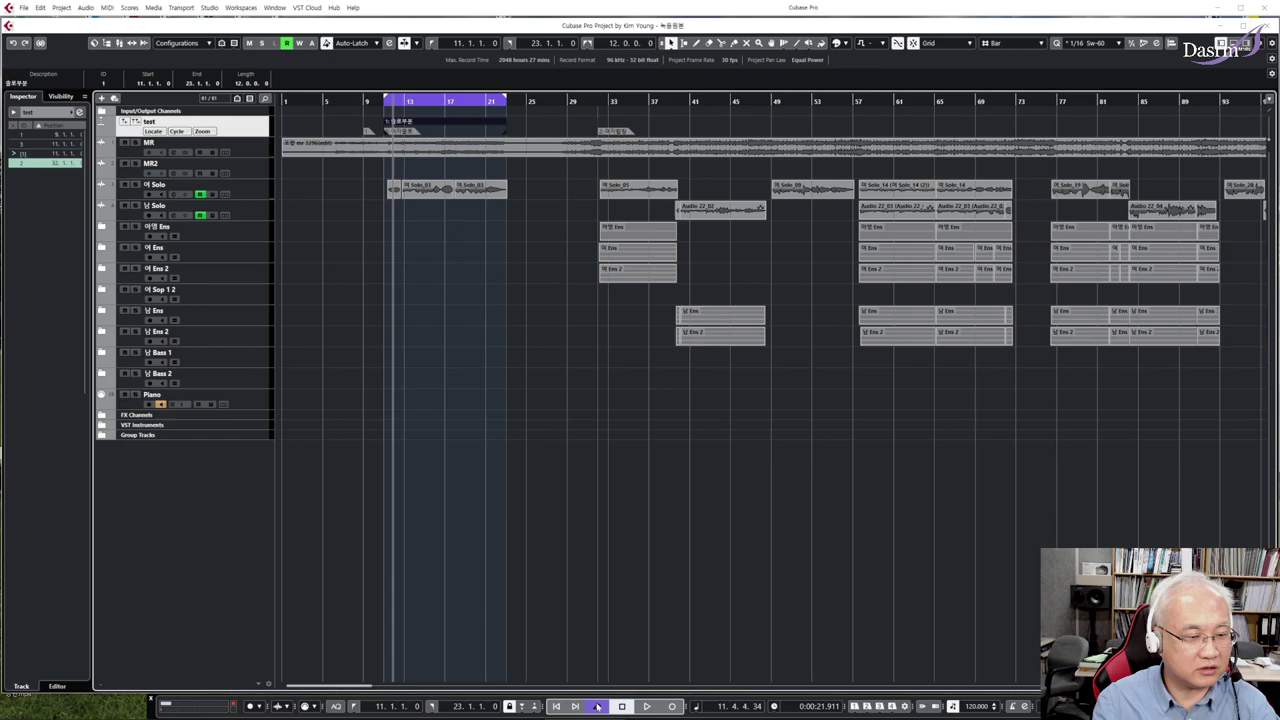
# Turn off cycle playback and locate the project cursor to the 여자솔로 marker, and from there to the 여자합창 marker
pyautogui.click(597, 706)
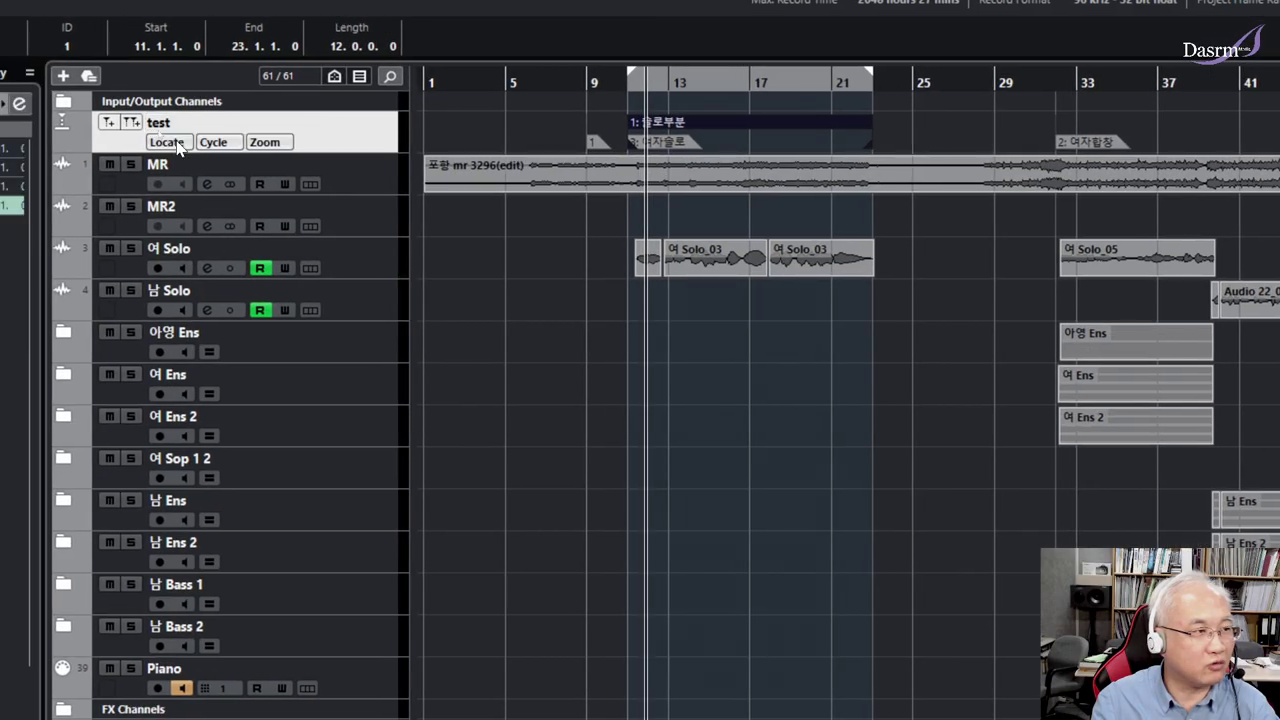
pyautogui.click(166, 142)
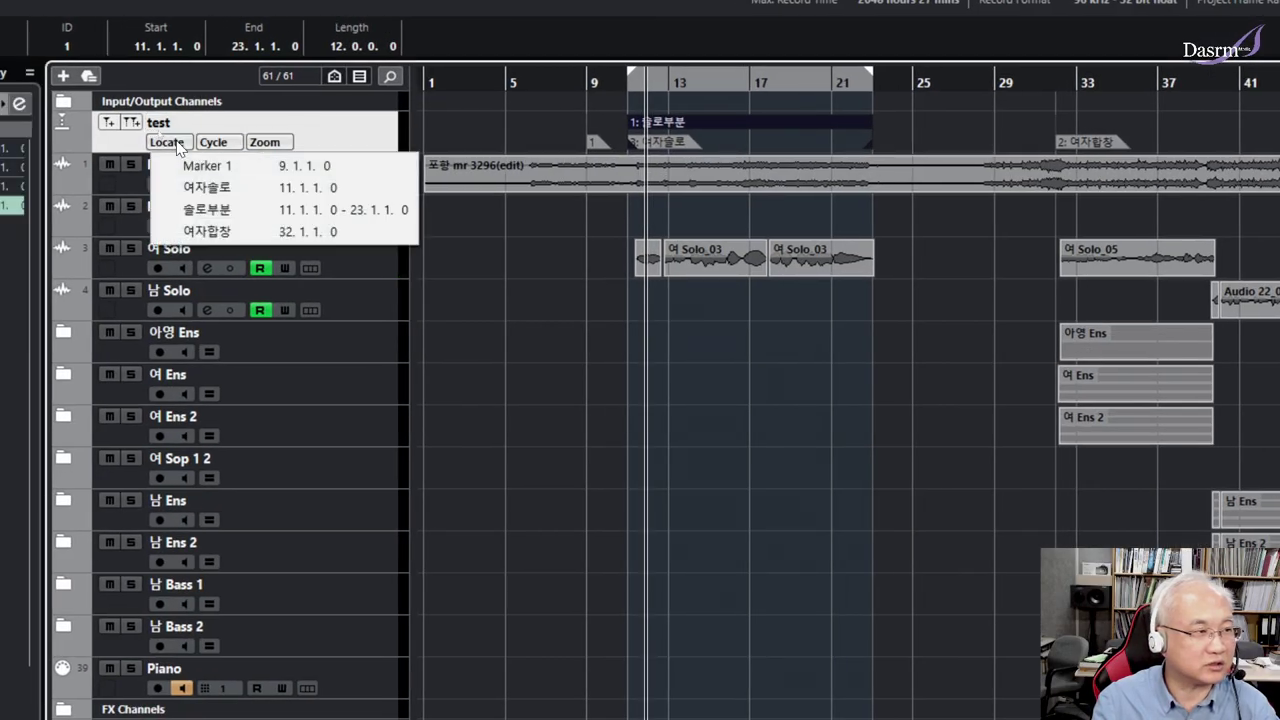
pyautogui.click(228, 190)
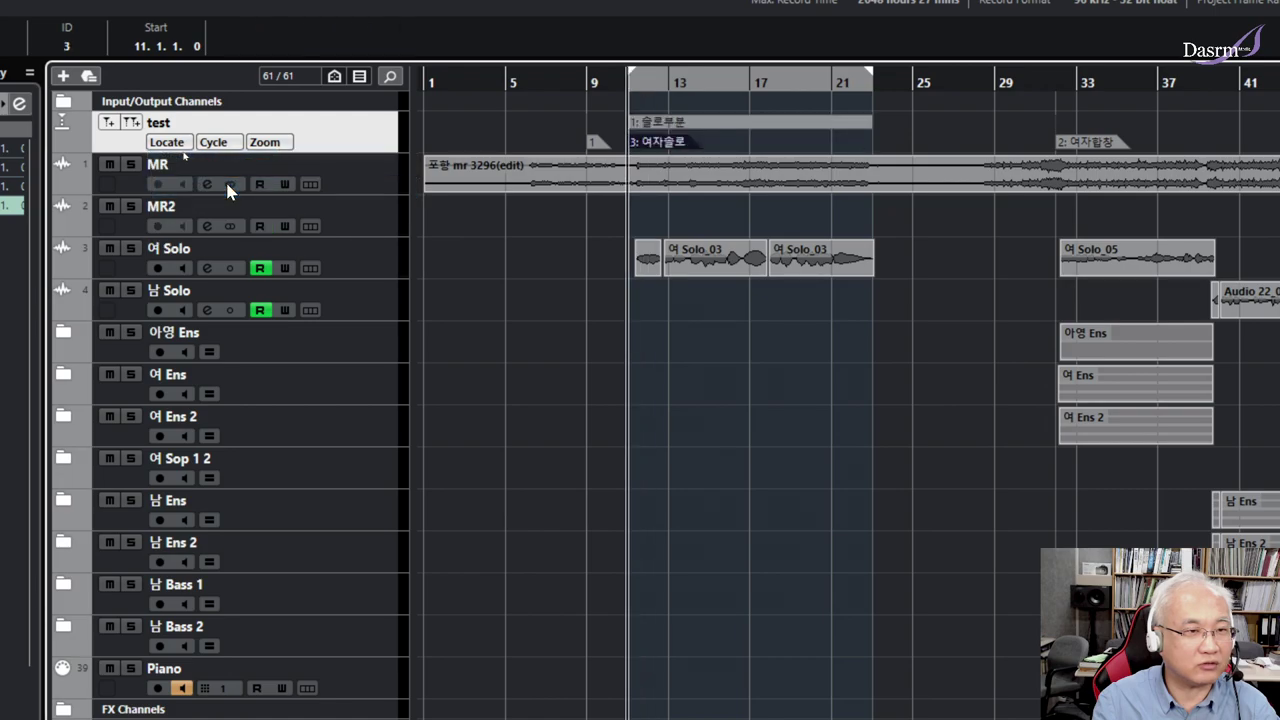
pyautogui.click(166, 142)
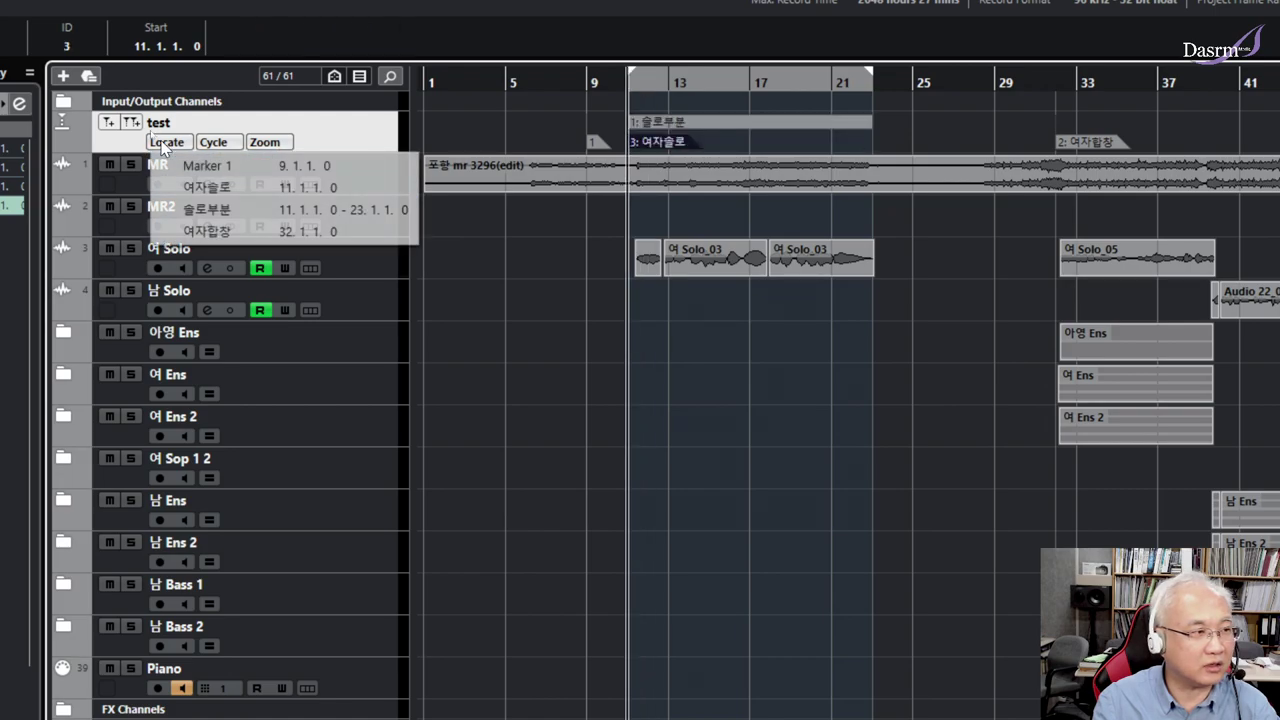
pyautogui.click(218, 231)
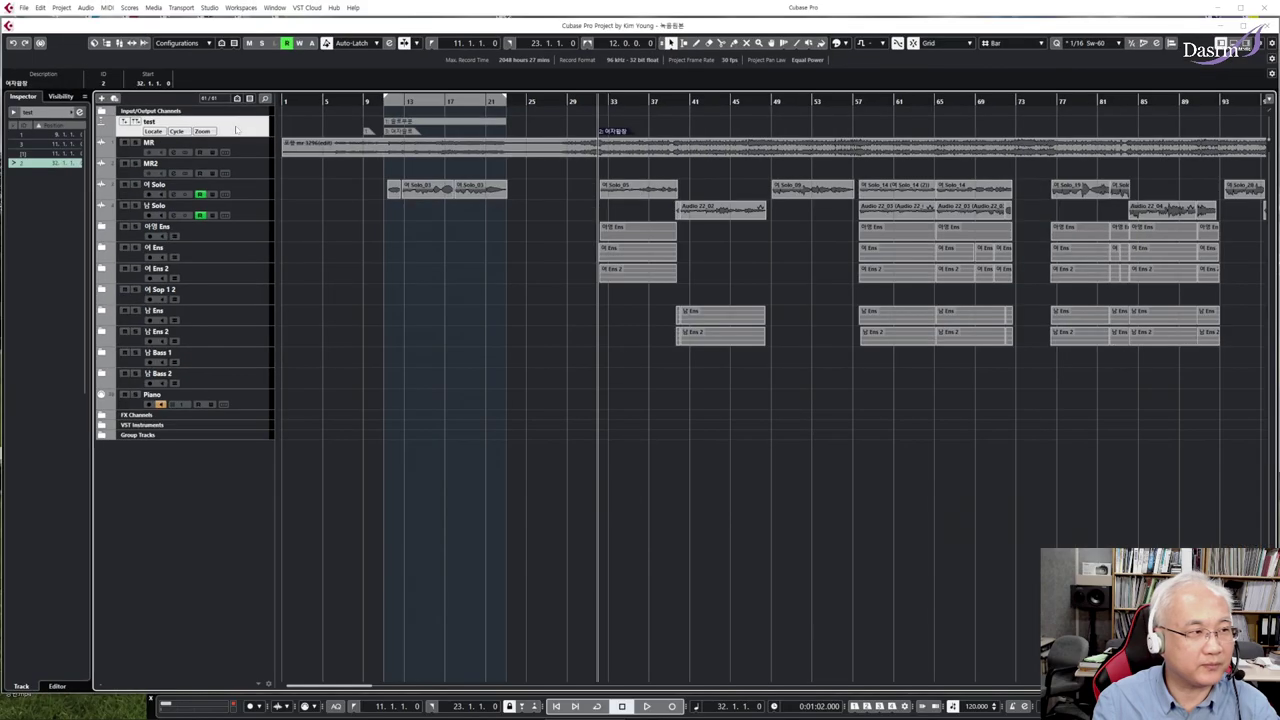
# Open the Markers window and locate the project cursor to 여자솔로, marker 1, 여자솔로 again and the 솔로부분 cycle marker
pyautogui.click(80, 112)
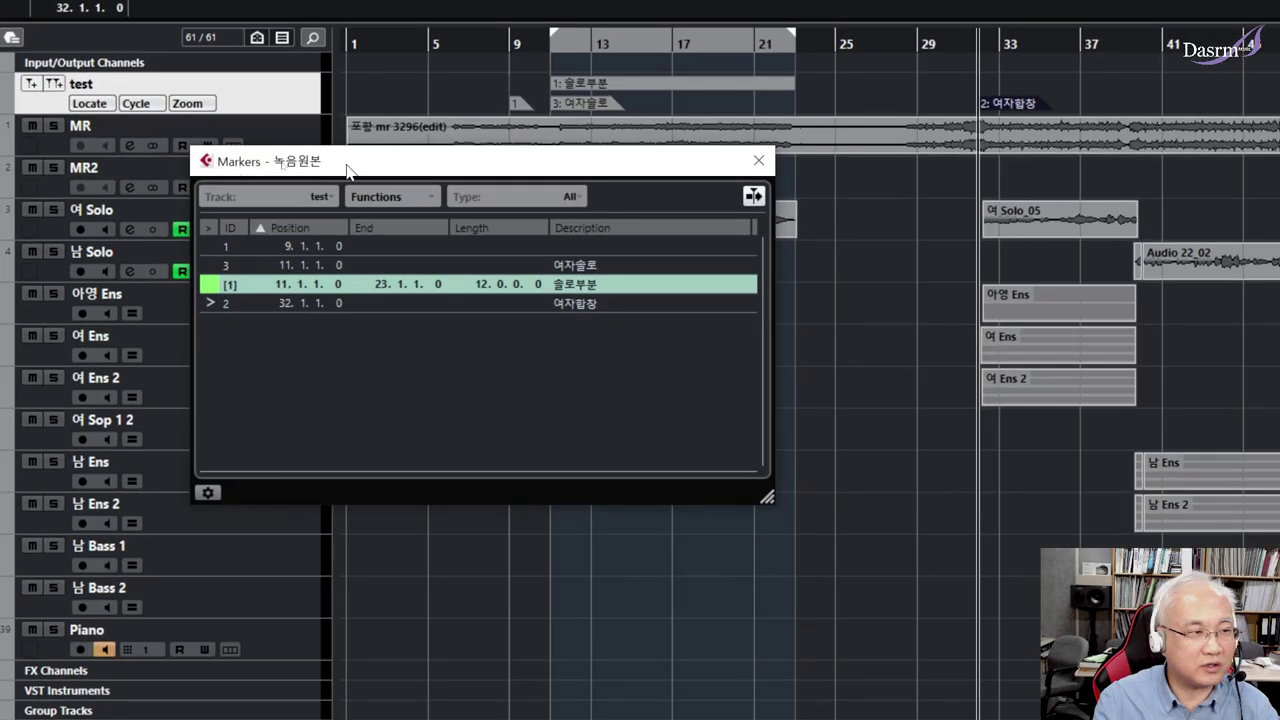
pyautogui.moveTo(283, 166)
pyautogui.mouseDown()
pyautogui.moveTo(280, 177)
pyautogui.moveTo(405, 199)
pyautogui.mouseUp()
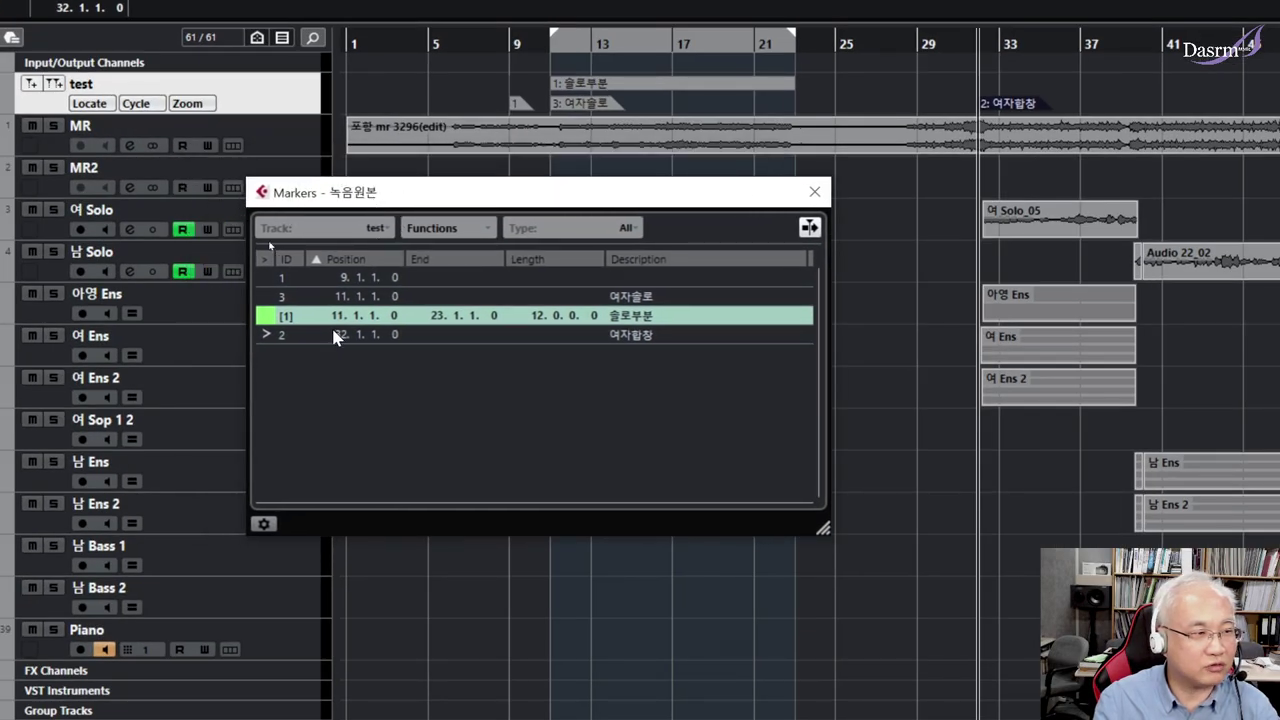
pyautogui.click(266, 298)
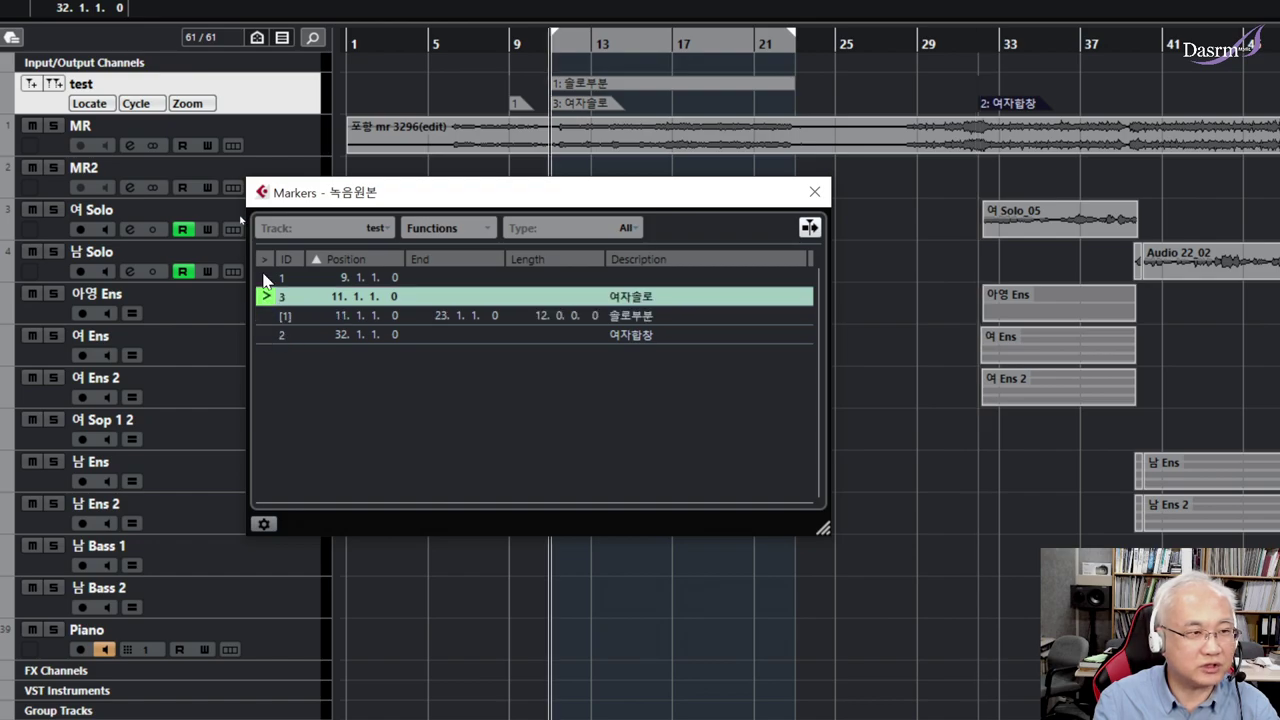
pyautogui.click(264, 277)
pyautogui.click(262, 296)
pyautogui.click(262, 318)
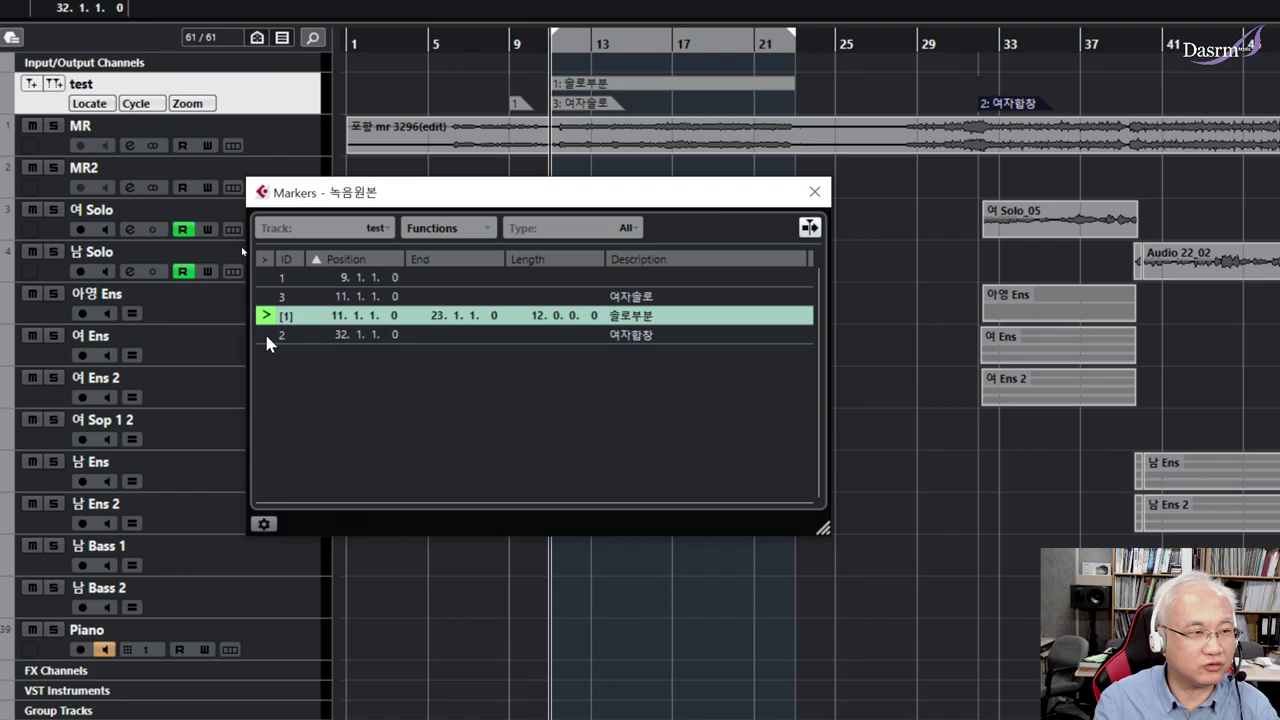
# Locate the cursor to 여자합창 and back up the marker list to marker 1 at bar 9, and close the Markers window
pyautogui.click(265, 336)
pyautogui.click(266, 313)
pyautogui.click(266, 297)
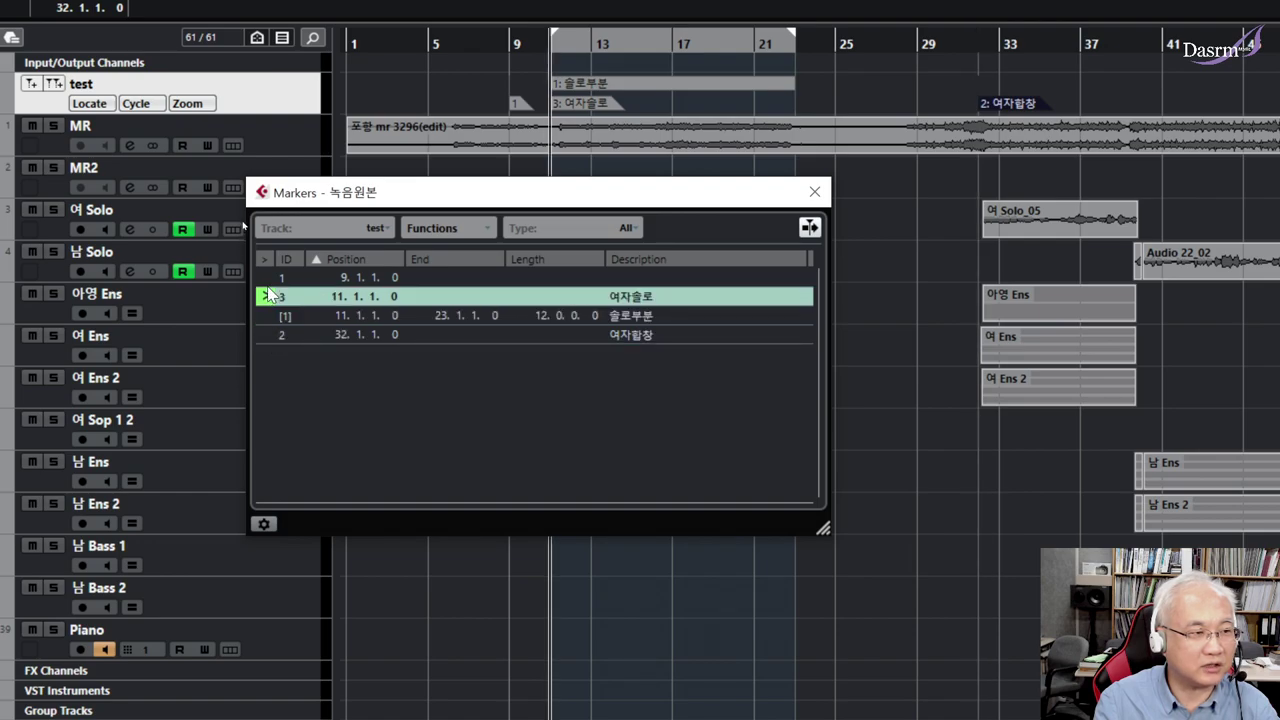
pyautogui.click(266, 278)
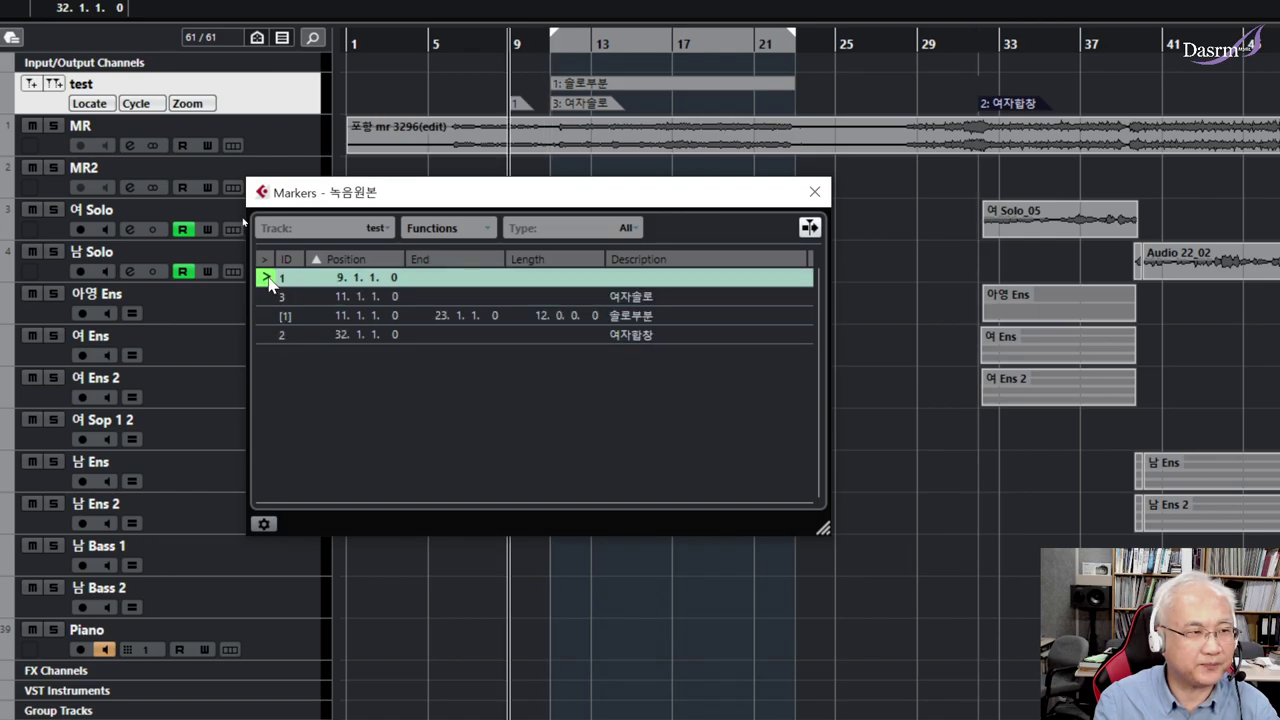
pyautogui.click(815, 193)
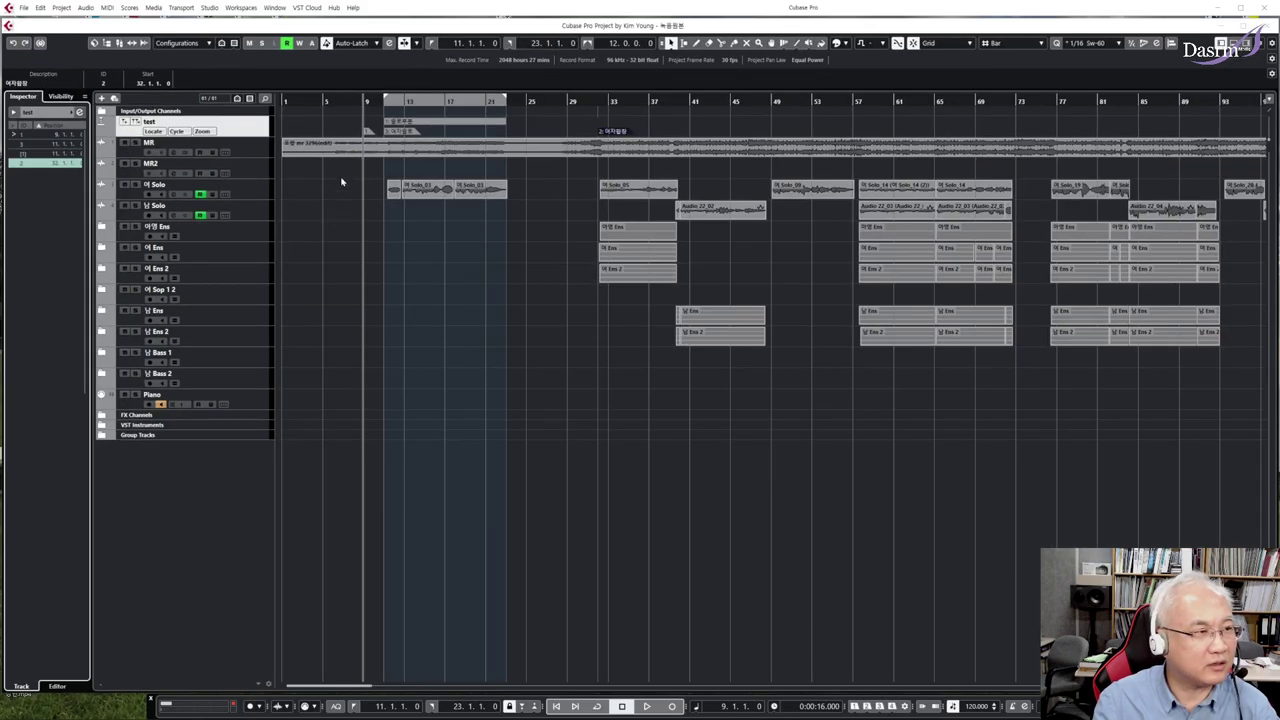
pyautogui.click(323, 175)
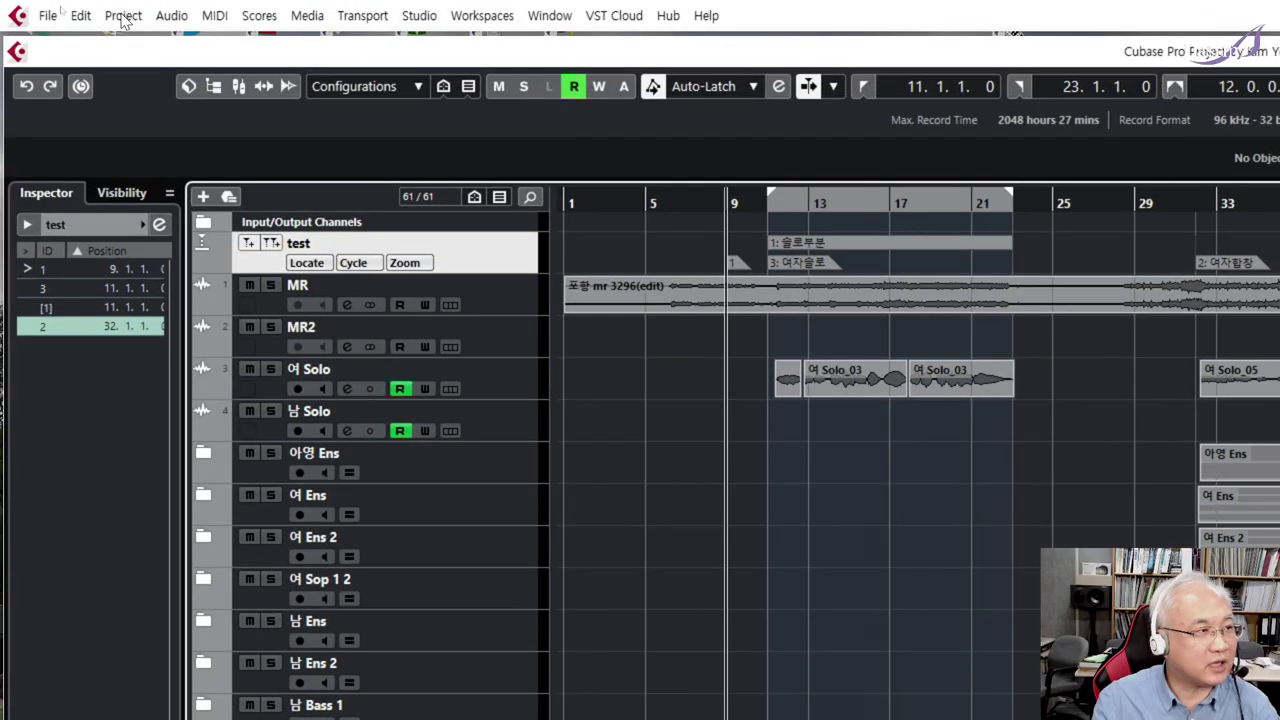
# Open the project Browser window and briefly expand and collapse the MR track in the project structure
pyautogui.click(61, 7)
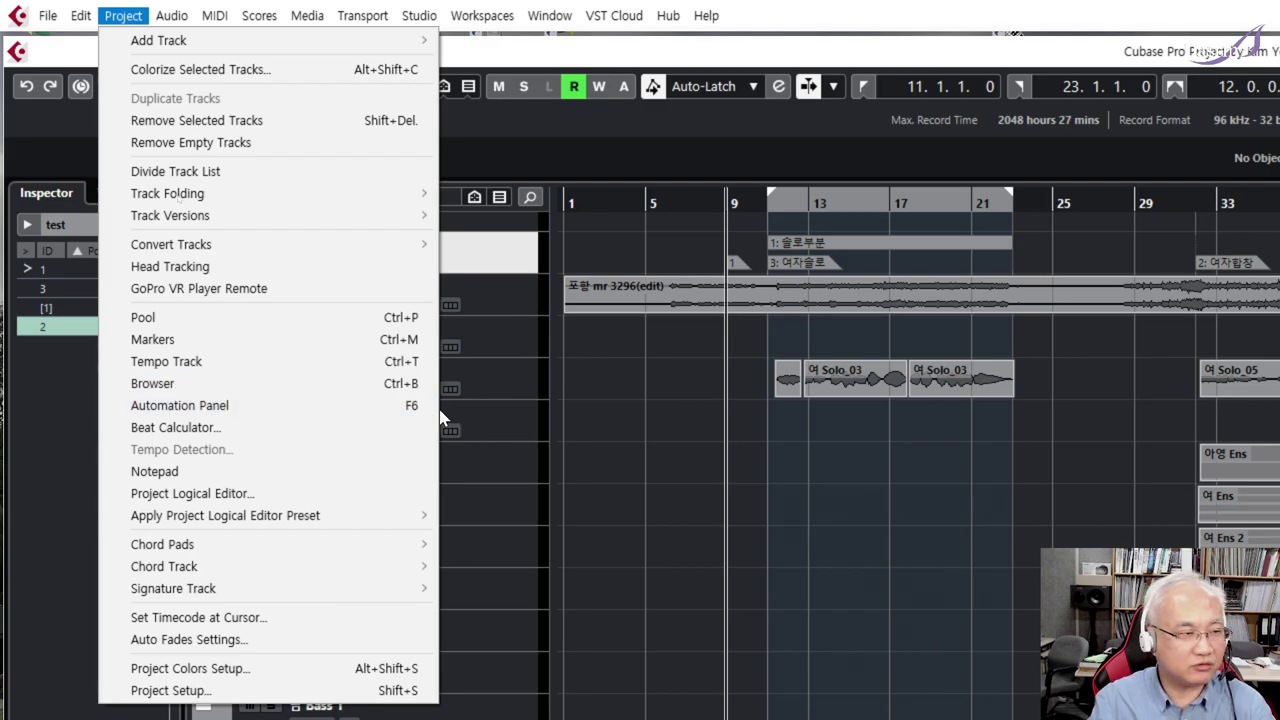
pyautogui.click(227, 383)
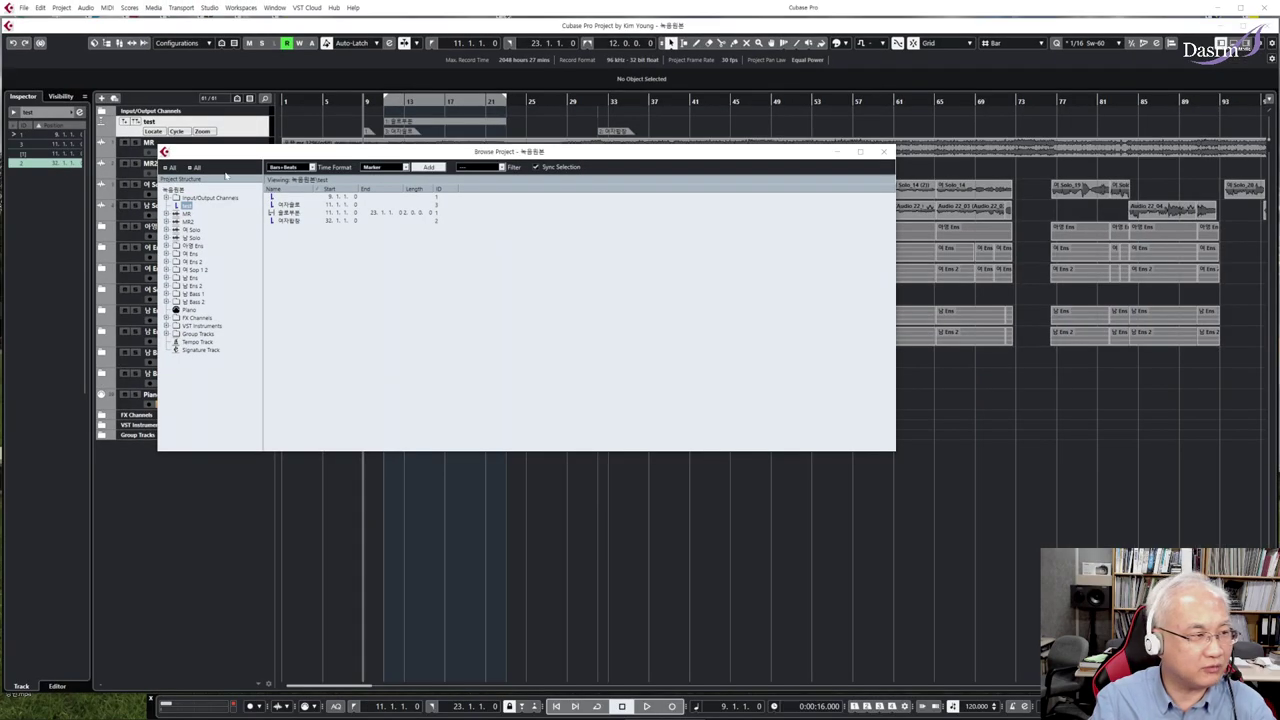
pyautogui.moveTo(195, 160); pyautogui.dragTo(213, 136)
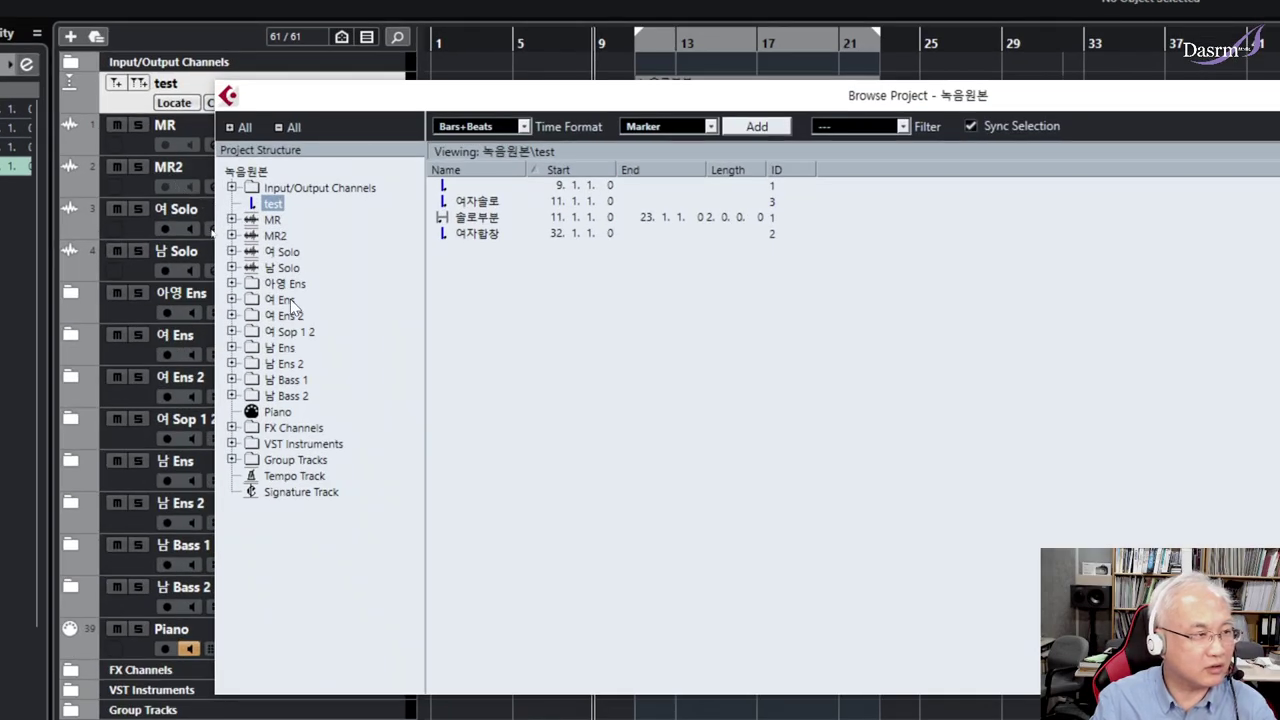
pyautogui.click(231, 219)
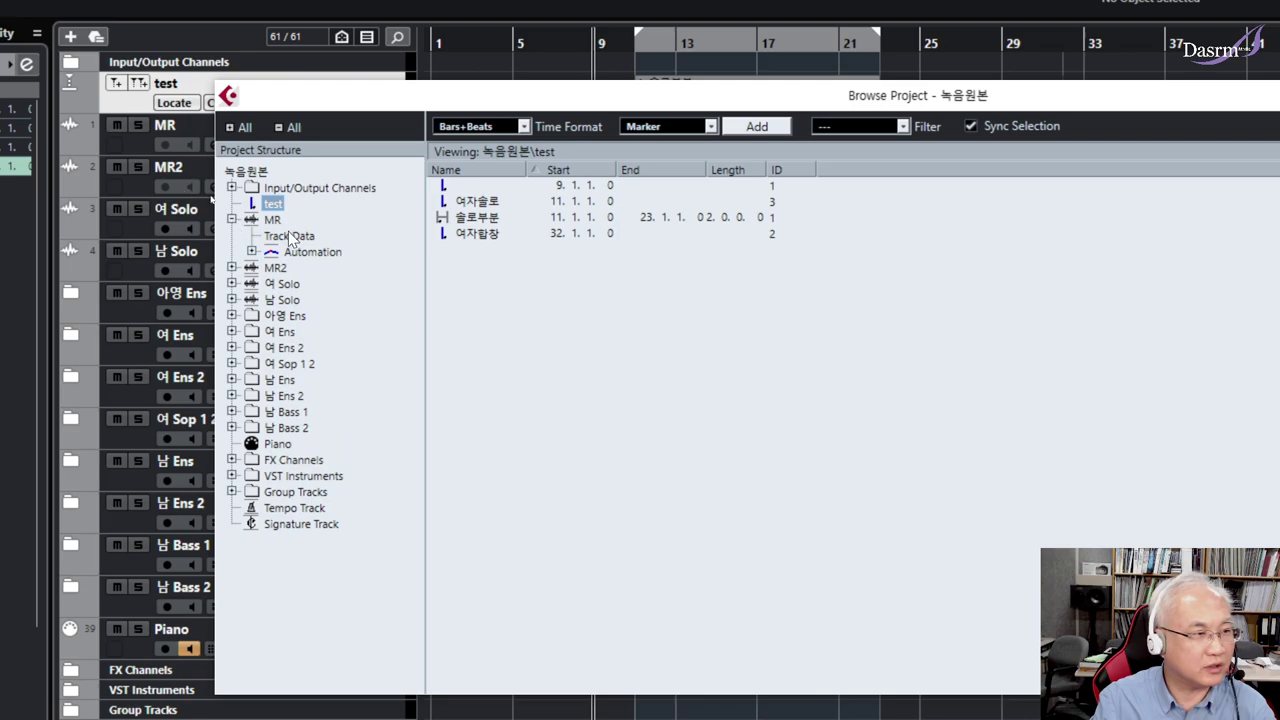
pyautogui.click(231, 219)
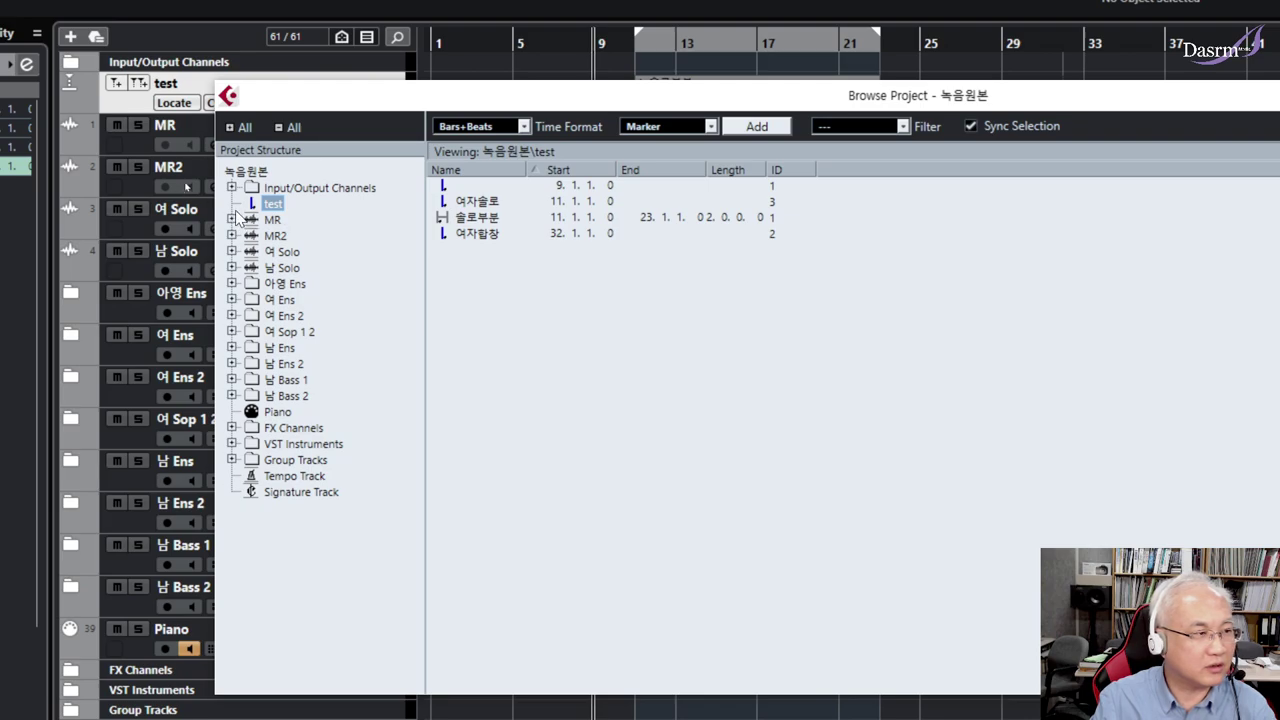
# Examine the Stereo Out bus and its Volume entry under Input/Output Channels, and collapse the folder
pyautogui.click(318, 188)
pyautogui.click(231, 188)
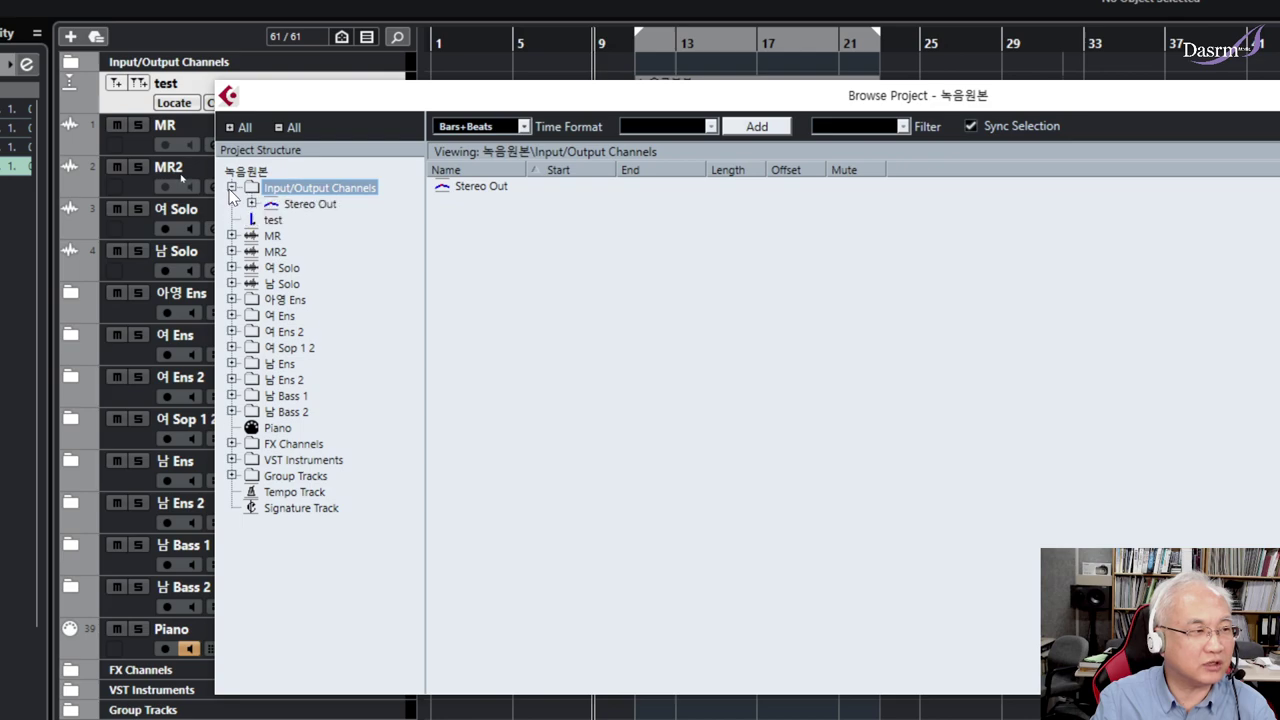
pyautogui.click(251, 203)
pyautogui.click(306, 204)
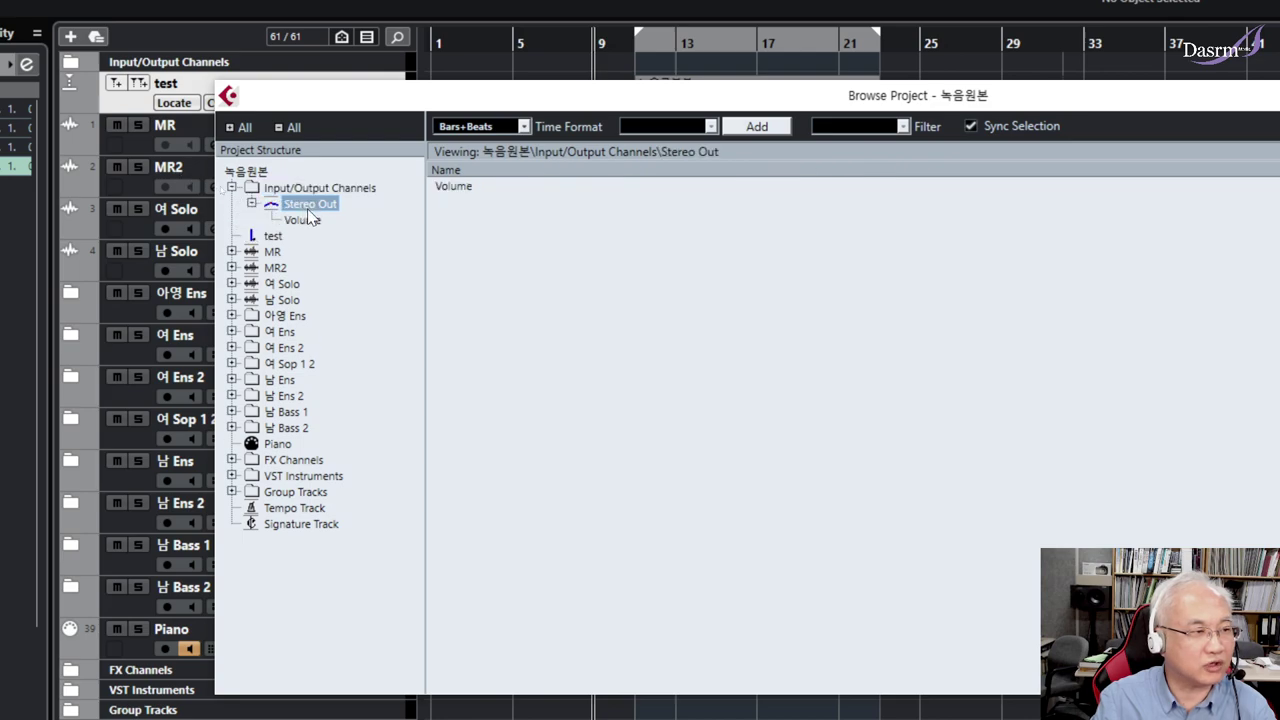
pyautogui.click(303, 218)
pyautogui.click(231, 188)
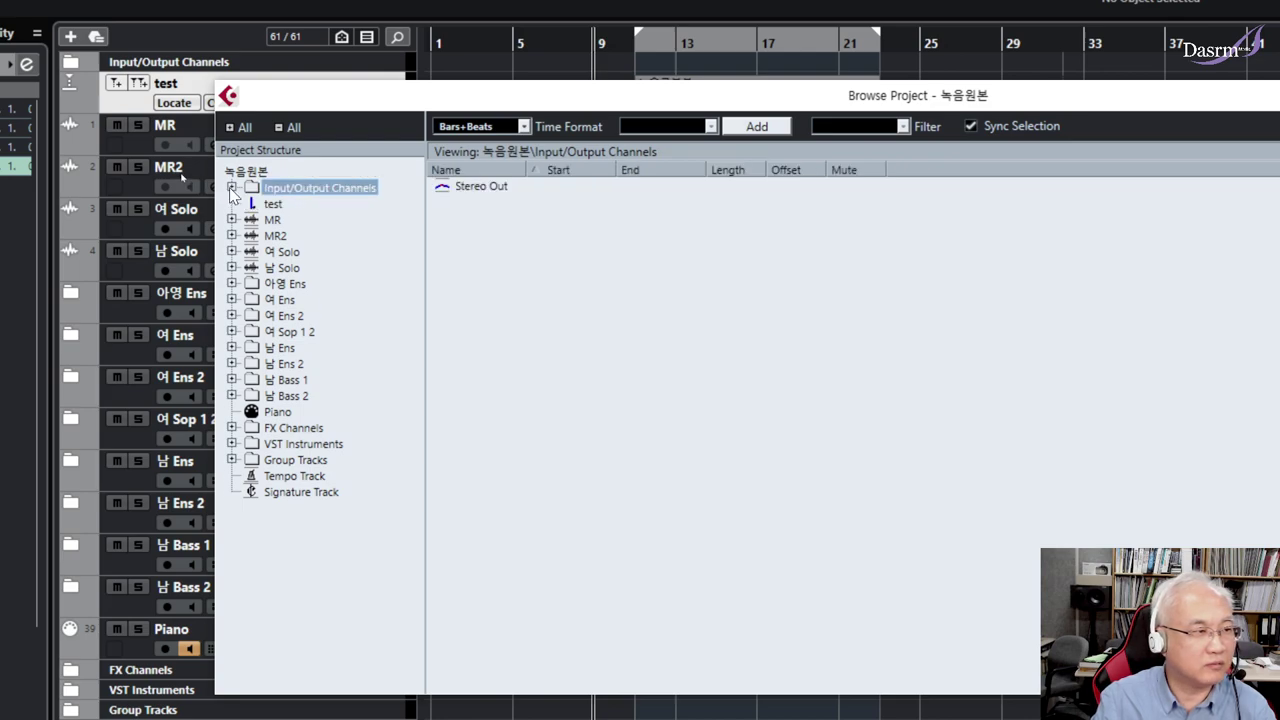
# Examine the MR track's Track Data with a widened Name column and its Volume automation, and collapse the track
pyautogui.click(231, 219)
pyautogui.click(288, 236)
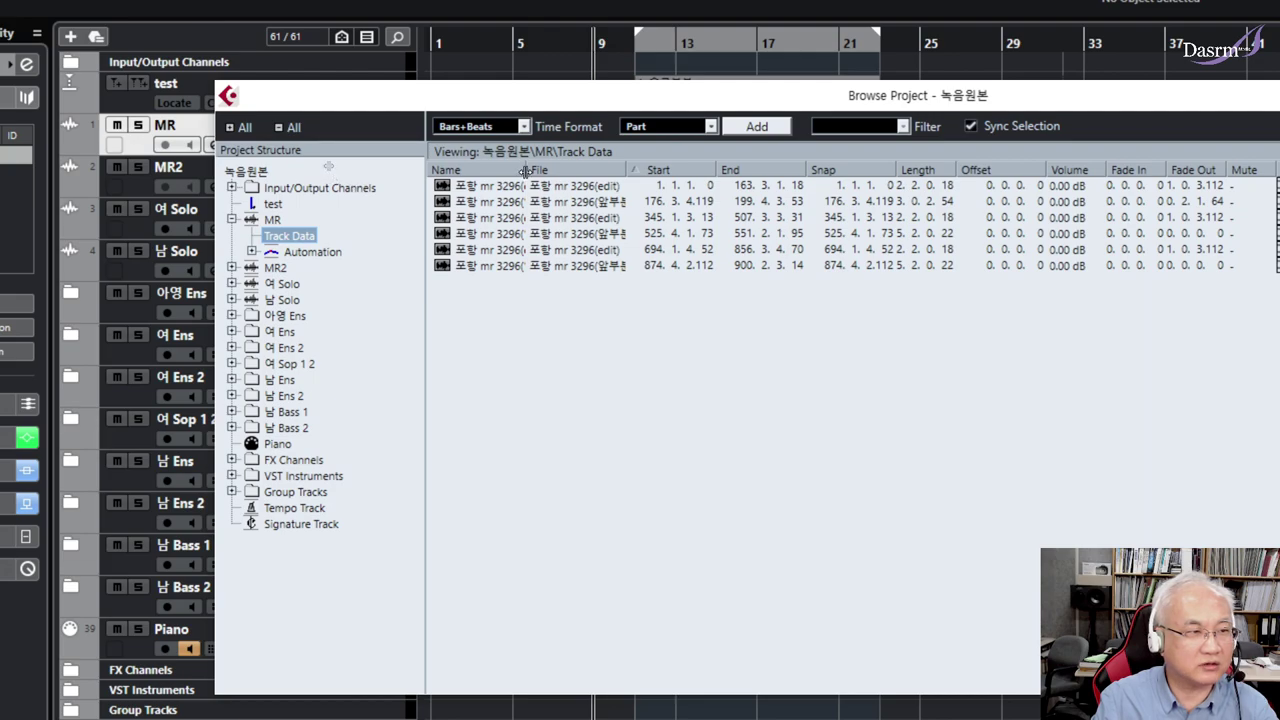
pyautogui.moveTo(527, 170); pyautogui.dragTo(588, 170)
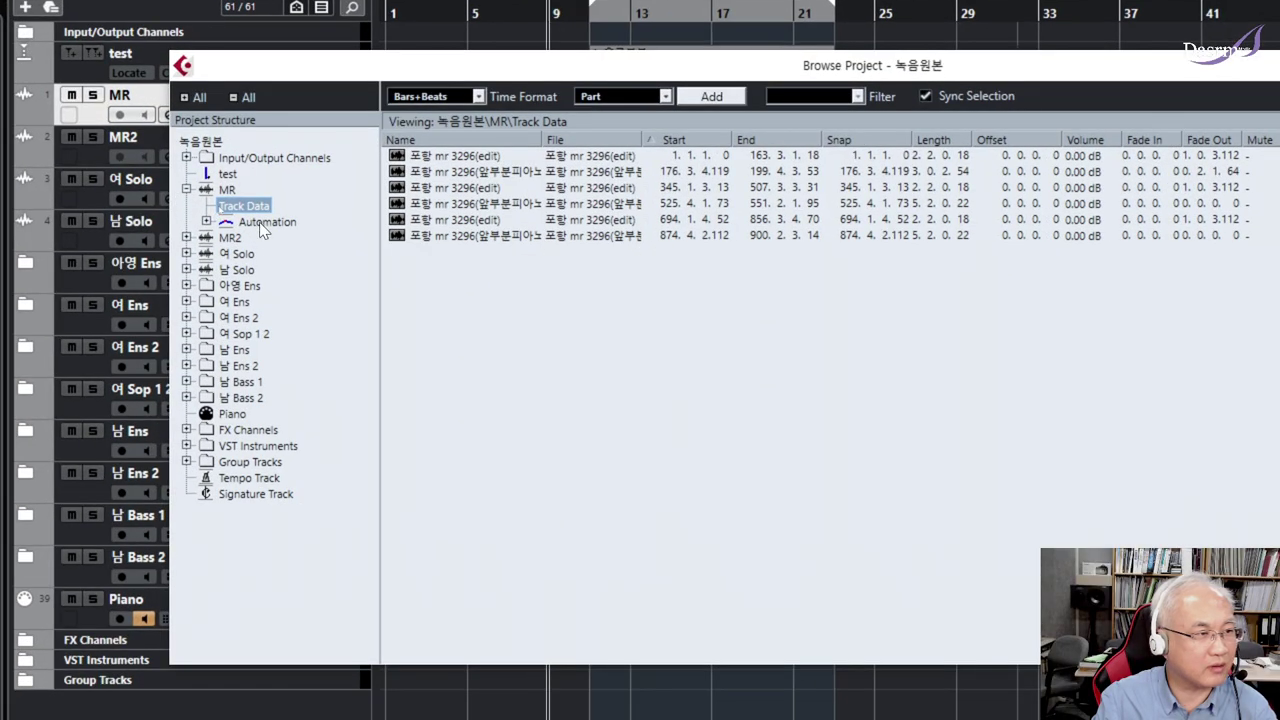
pyautogui.click(218, 205)
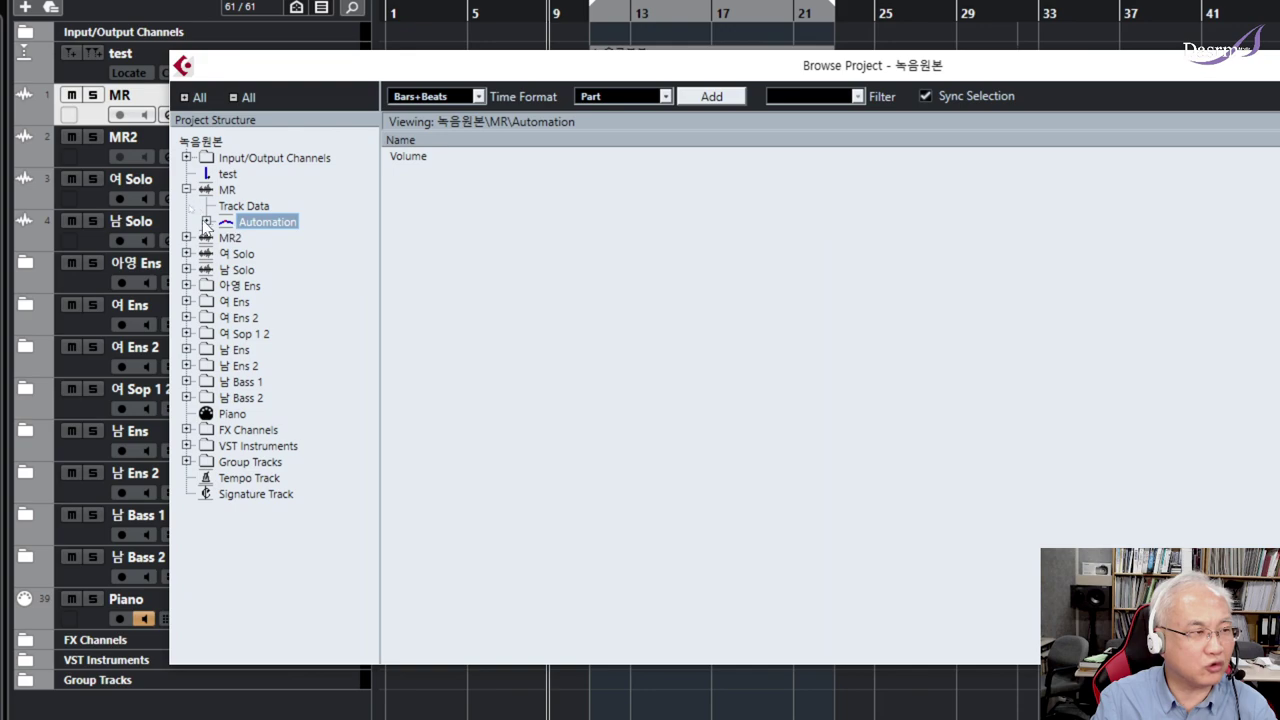
pyautogui.click(204, 222)
pyautogui.click(252, 239)
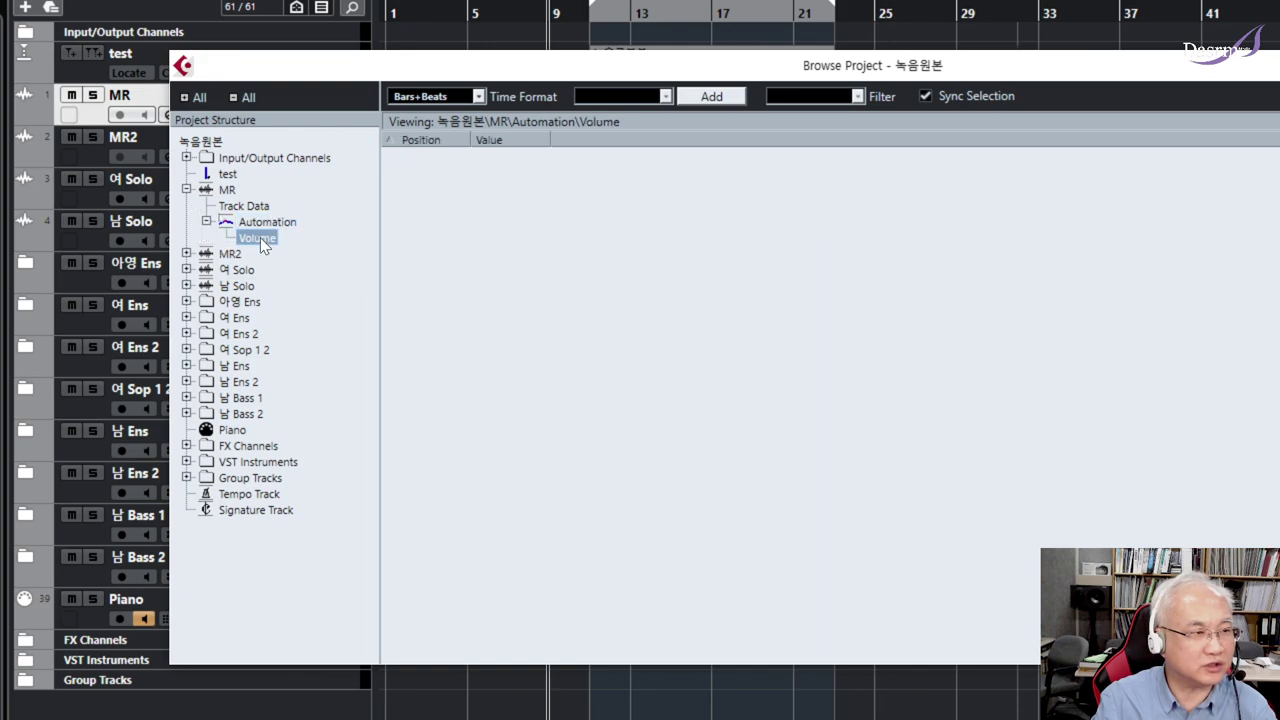
pyautogui.click(186, 189)
# Examine the 여 Solo track's Volume automation points and its Track Data events, and collapse the track
pyautogui.click(187, 222)
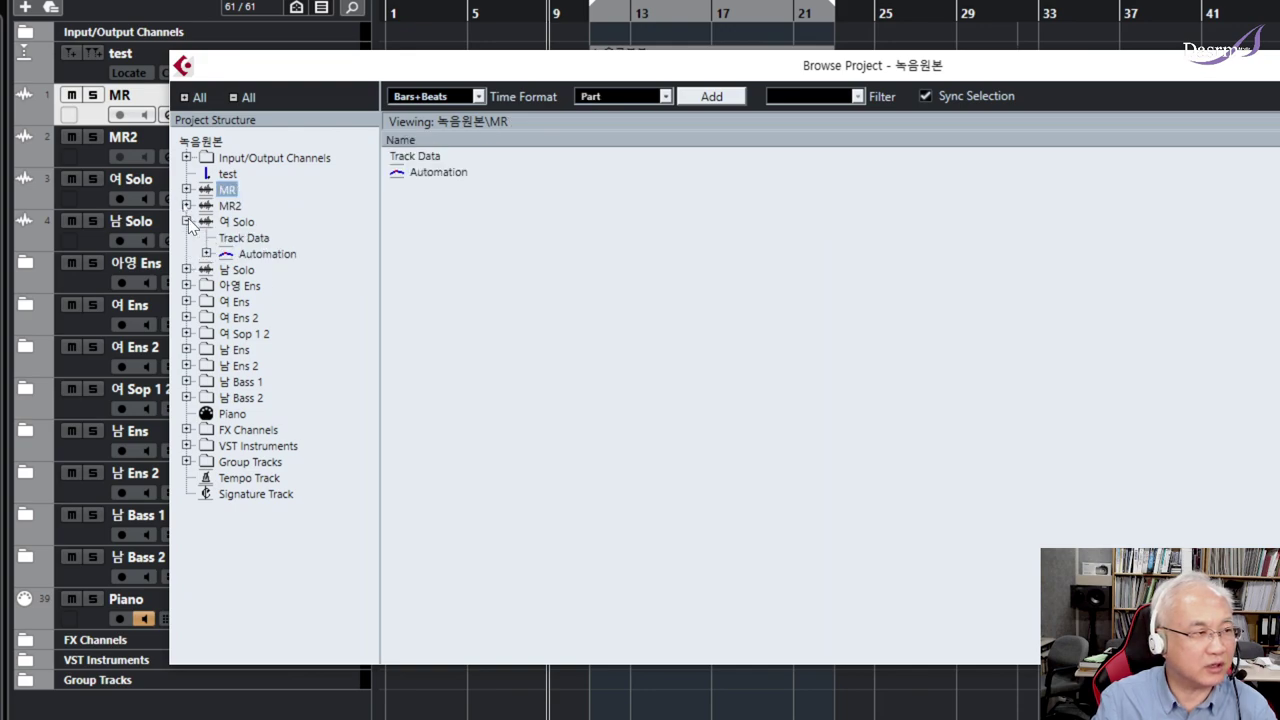
pyautogui.click(206, 253)
pyautogui.click(257, 270)
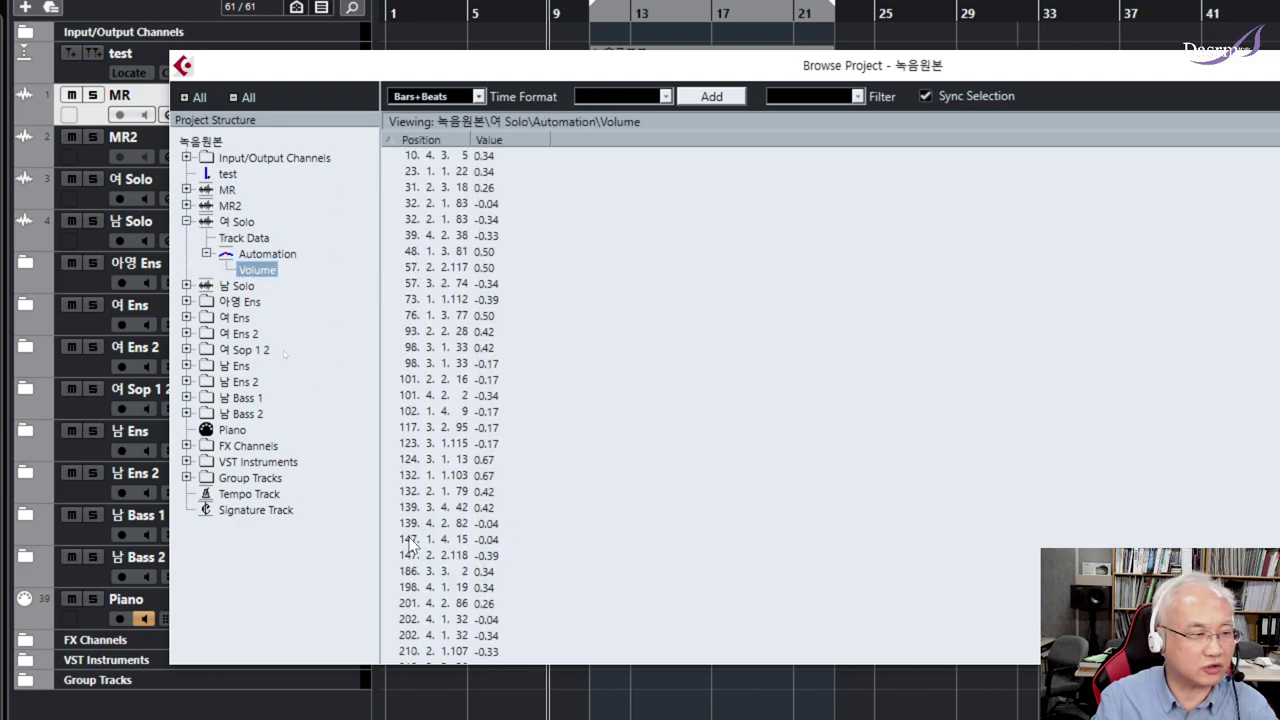
pyautogui.click(240, 238)
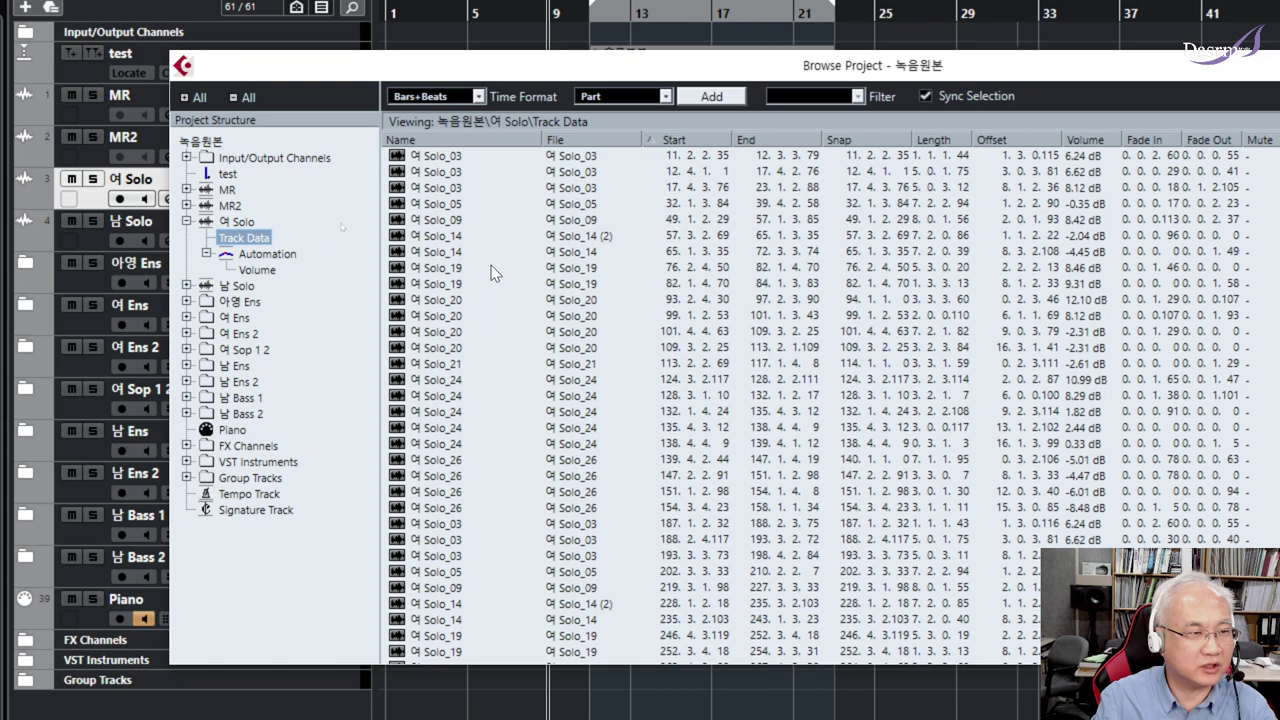
pyautogui.click(258, 258)
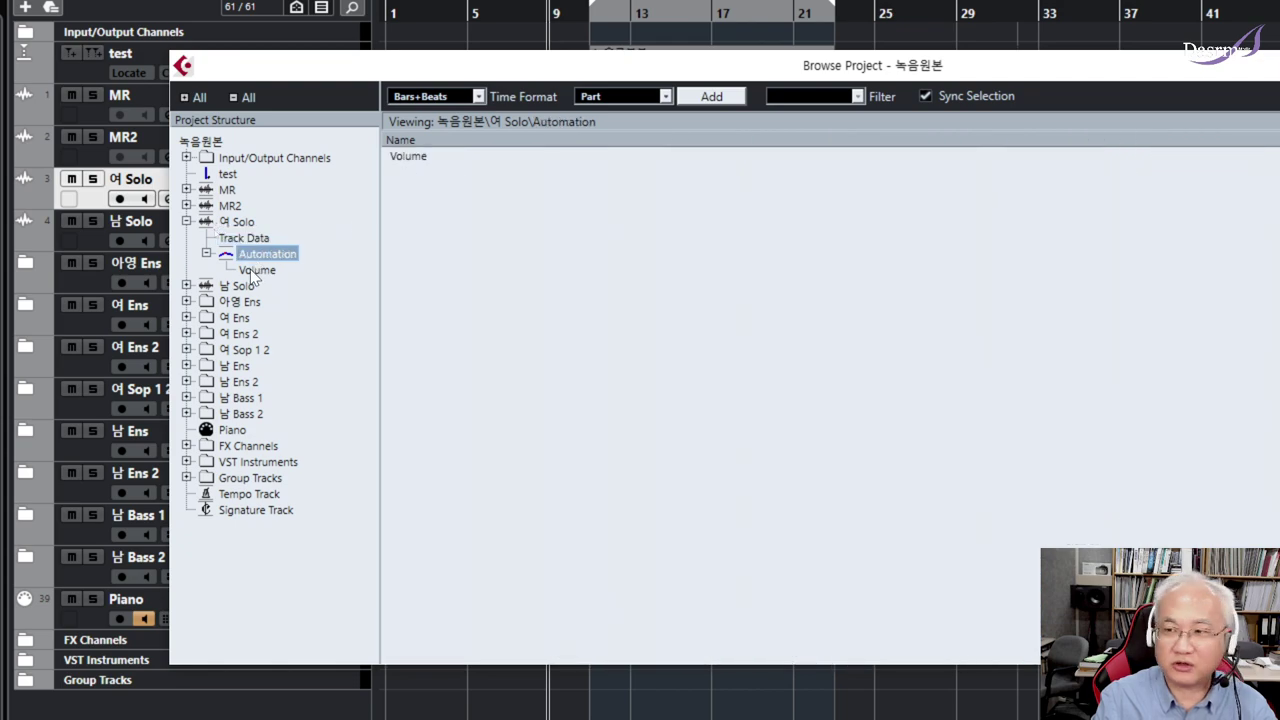
pyautogui.click(254, 272)
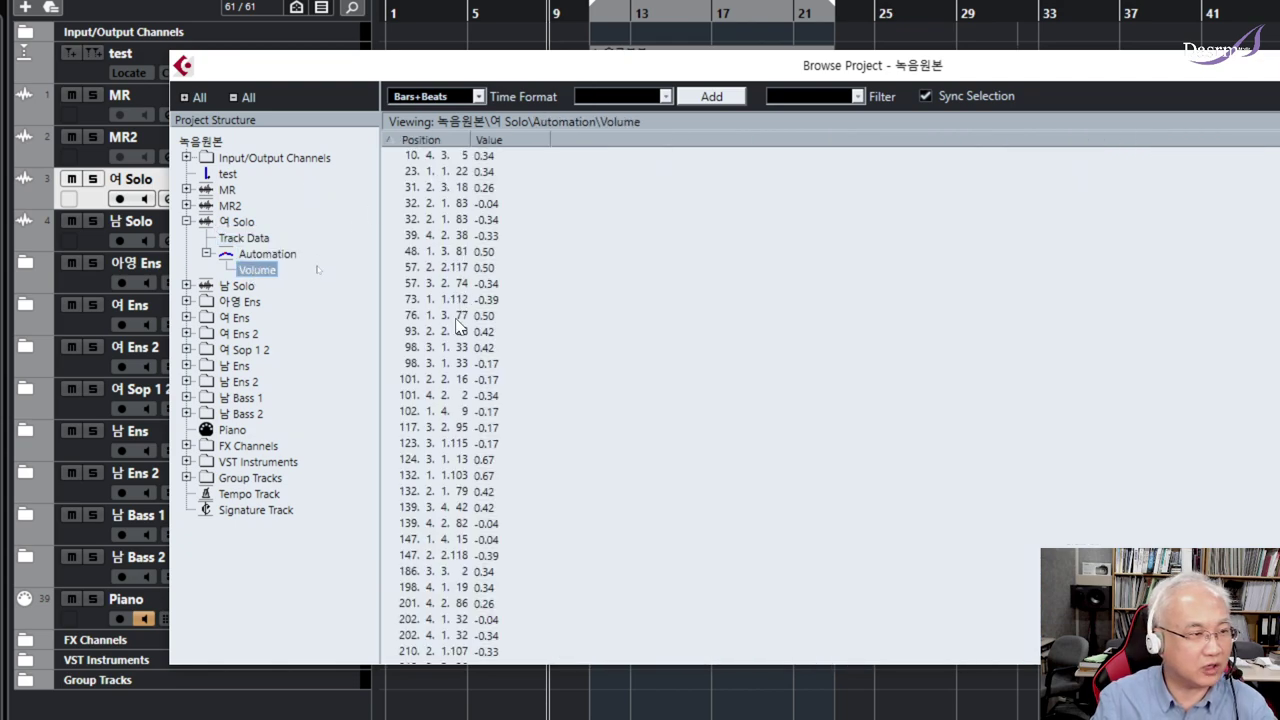
pyautogui.click(186, 221)
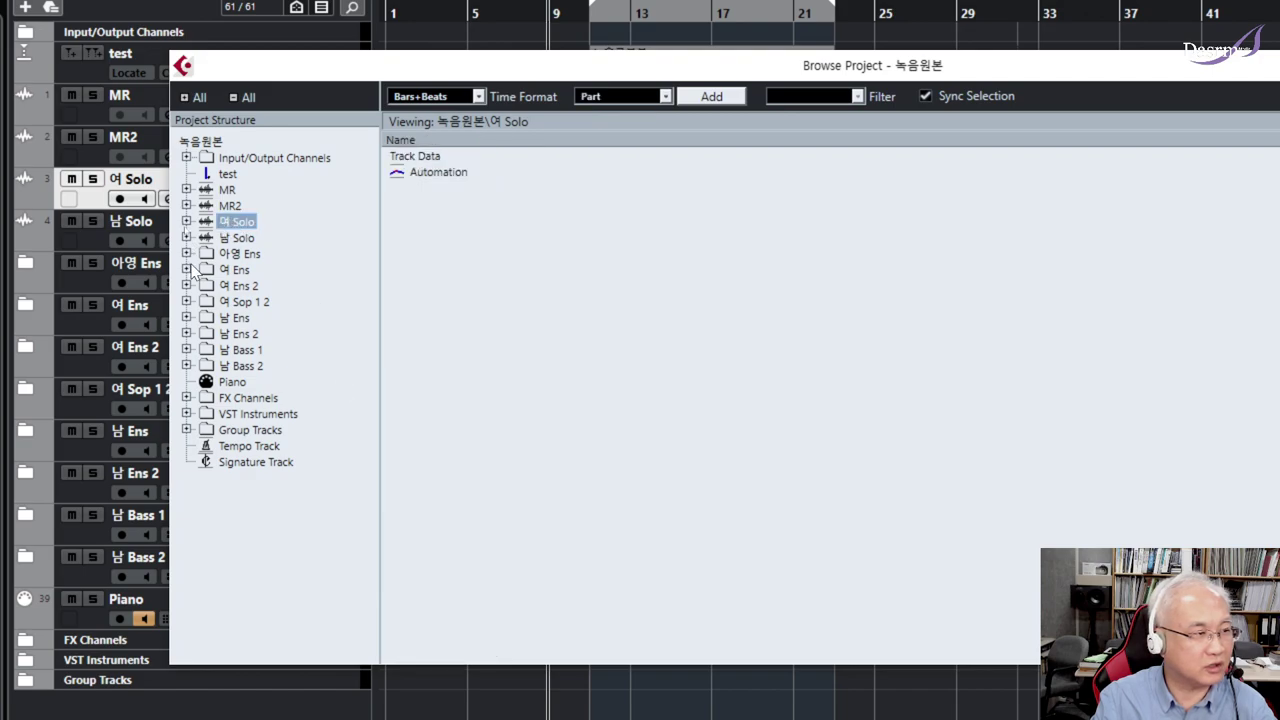
# Look through the tracks inside the 아영 Ens folder and those inside the 여 Ens folder, from Audio 06 to Audio 09
pyautogui.click(186, 254)
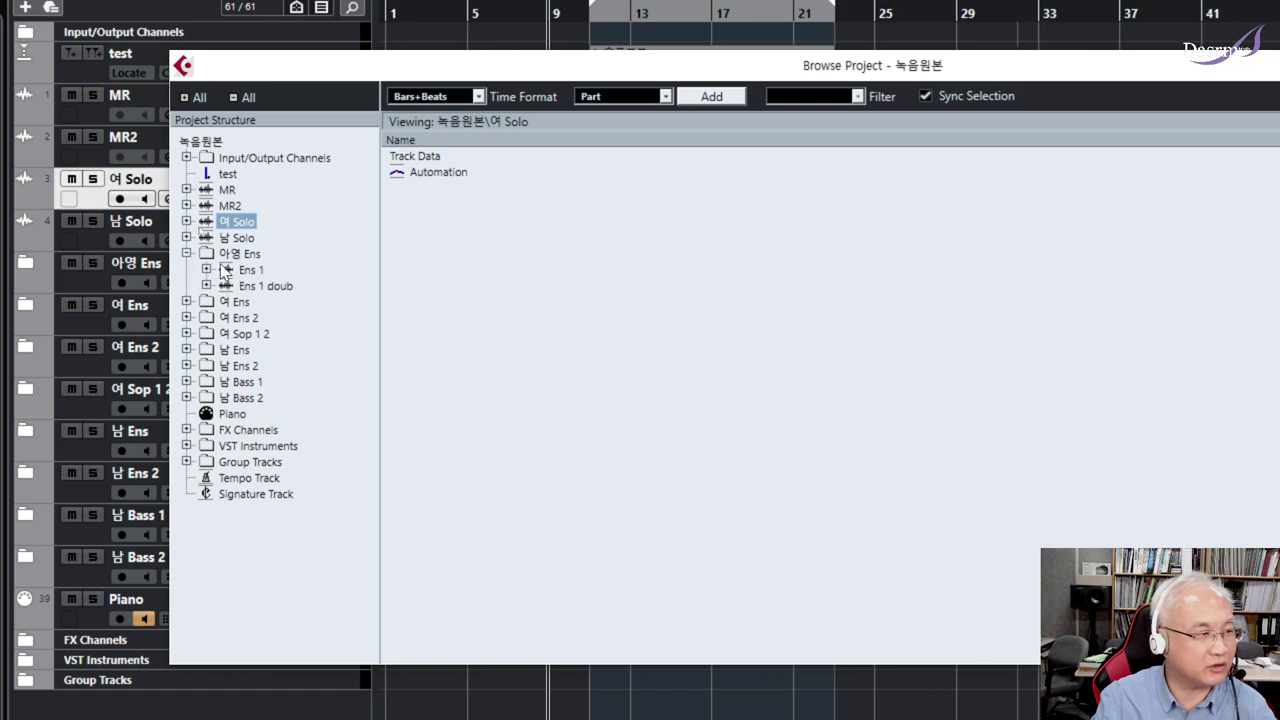
pyautogui.click(246, 258)
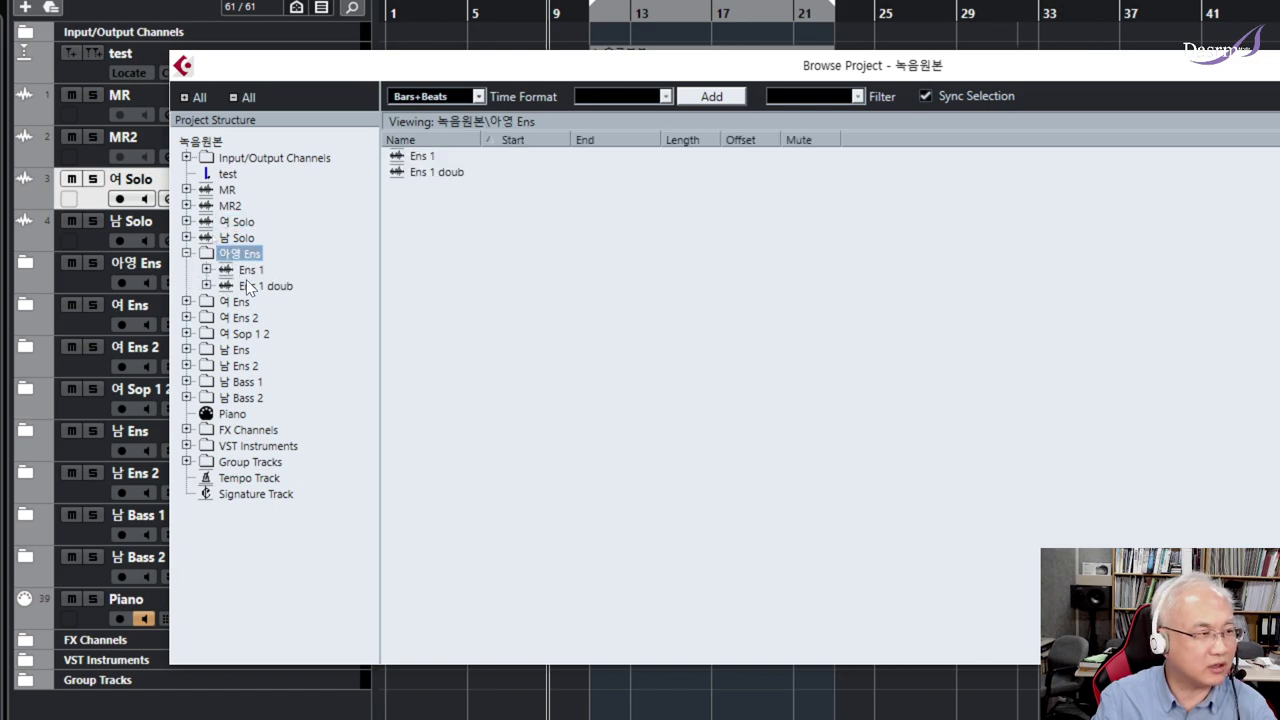
pyautogui.click(186, 254)
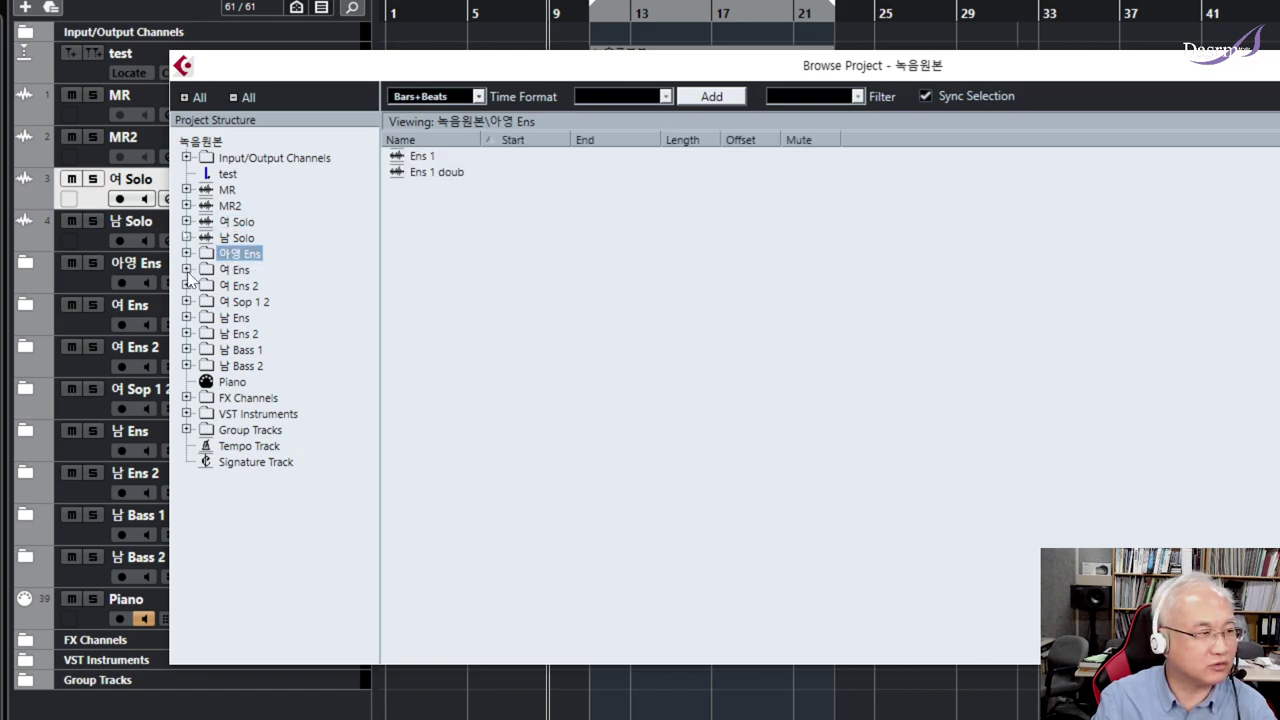
pyautogui.click(186, 270)
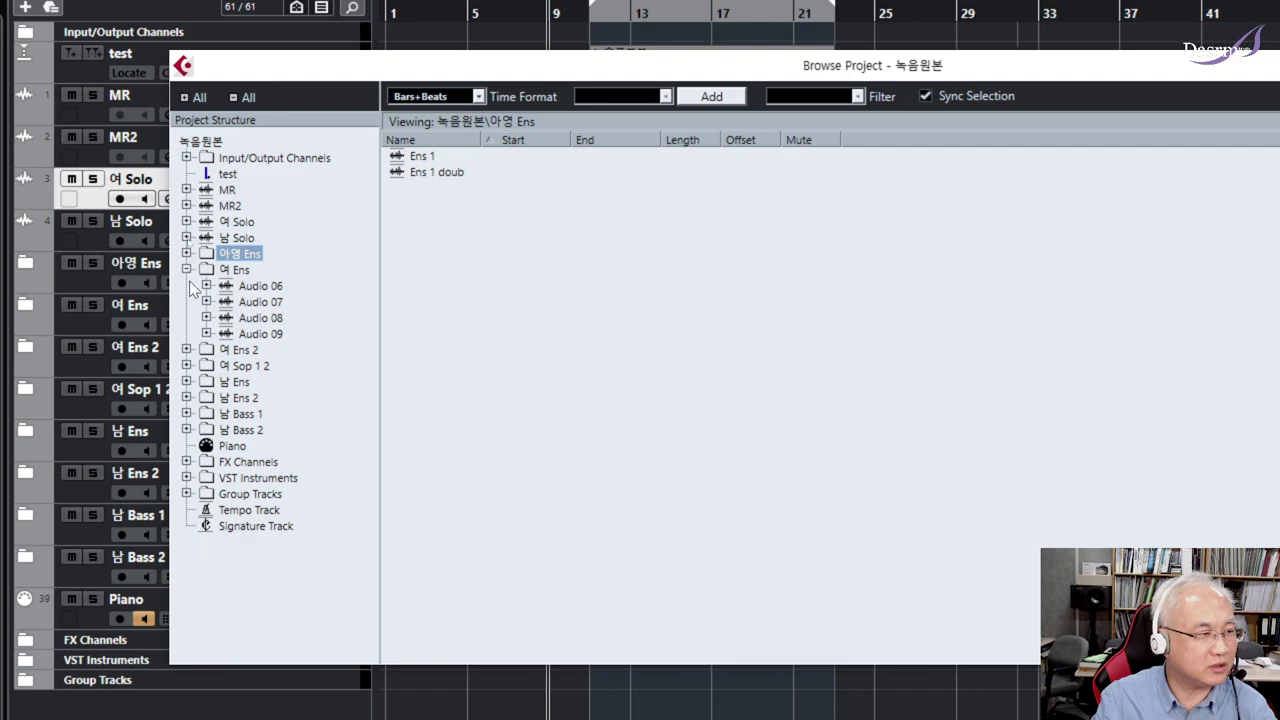
pyautogui.click(271, 288)
pyautogui.press('Down')
pyautogui.press('Down')
pyautogui.press('Down')
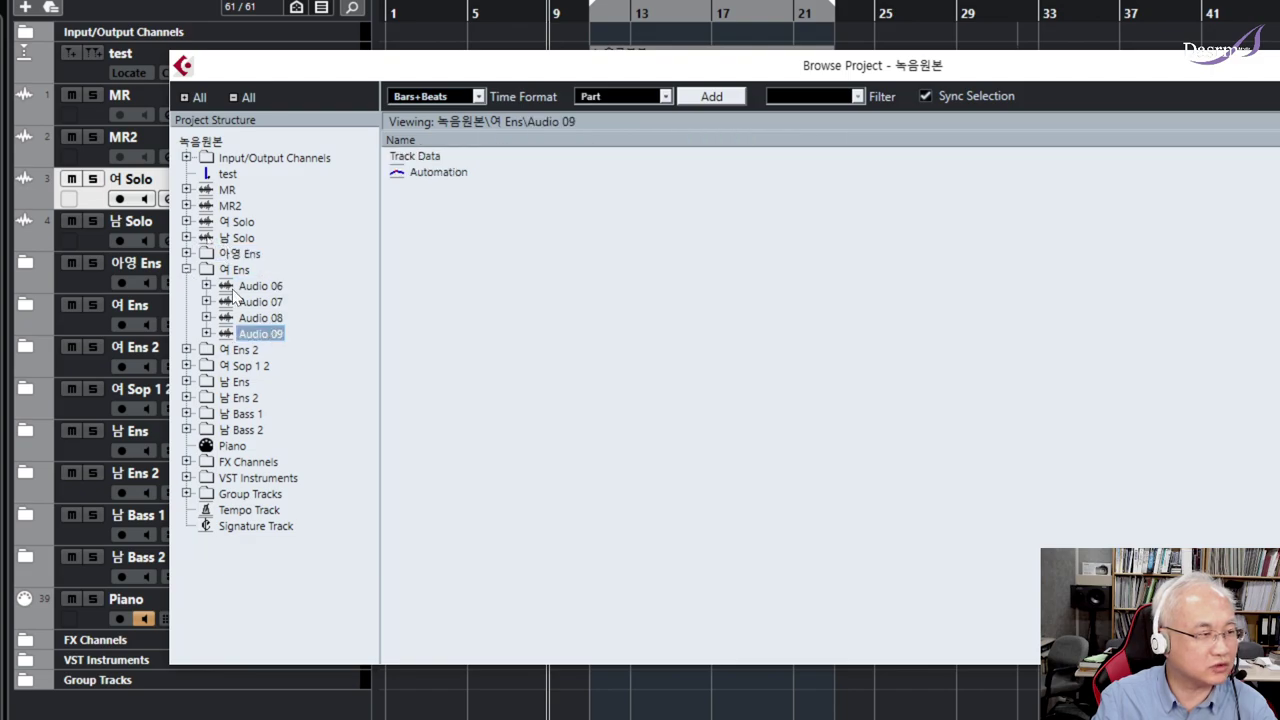
# Examine the Track Data and Automation of Audio 06 in the 여 Ens folder, and collapse the track and folder
pyautogui.click(206, 286)
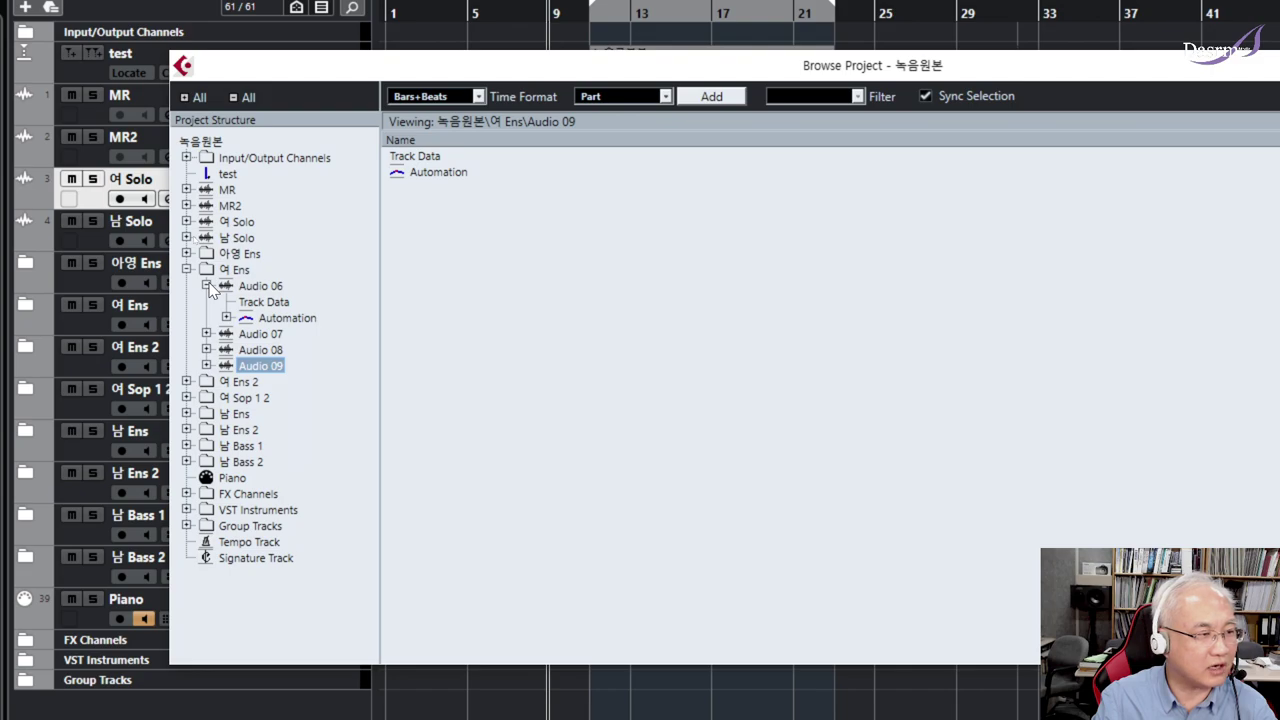
pyautogui.click(263, 302)
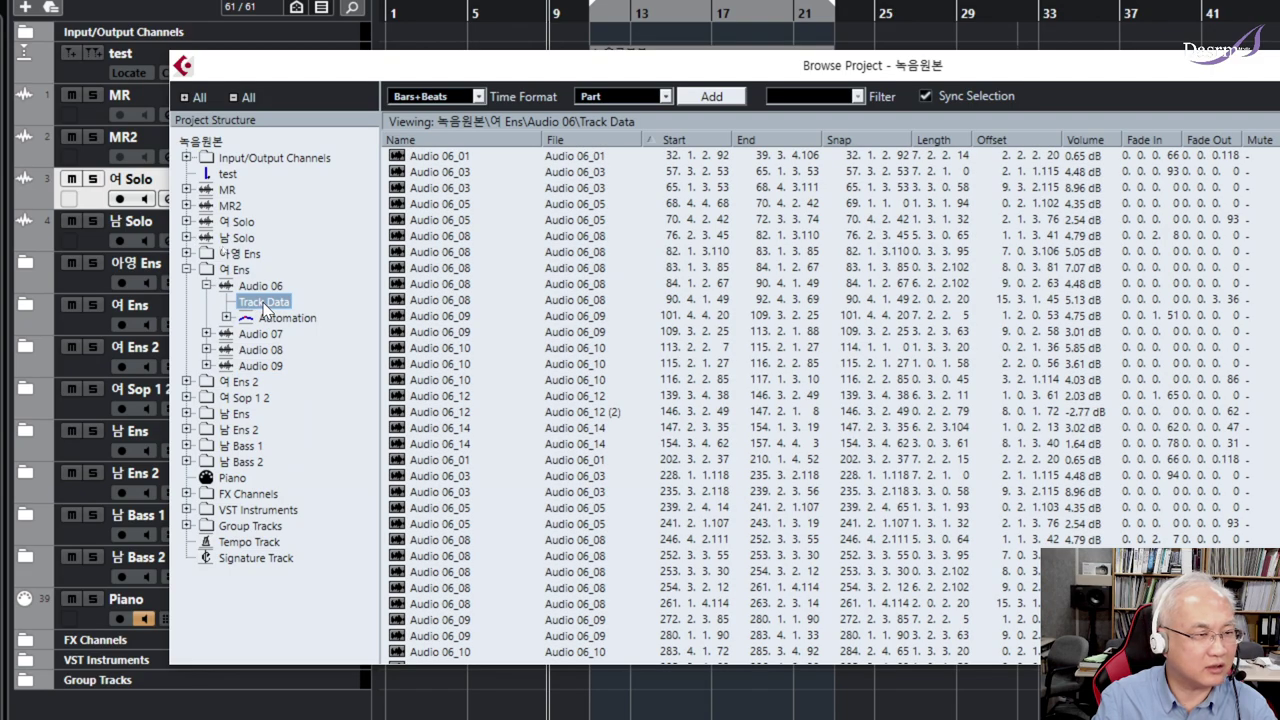
pyautogui.click(270, 317)
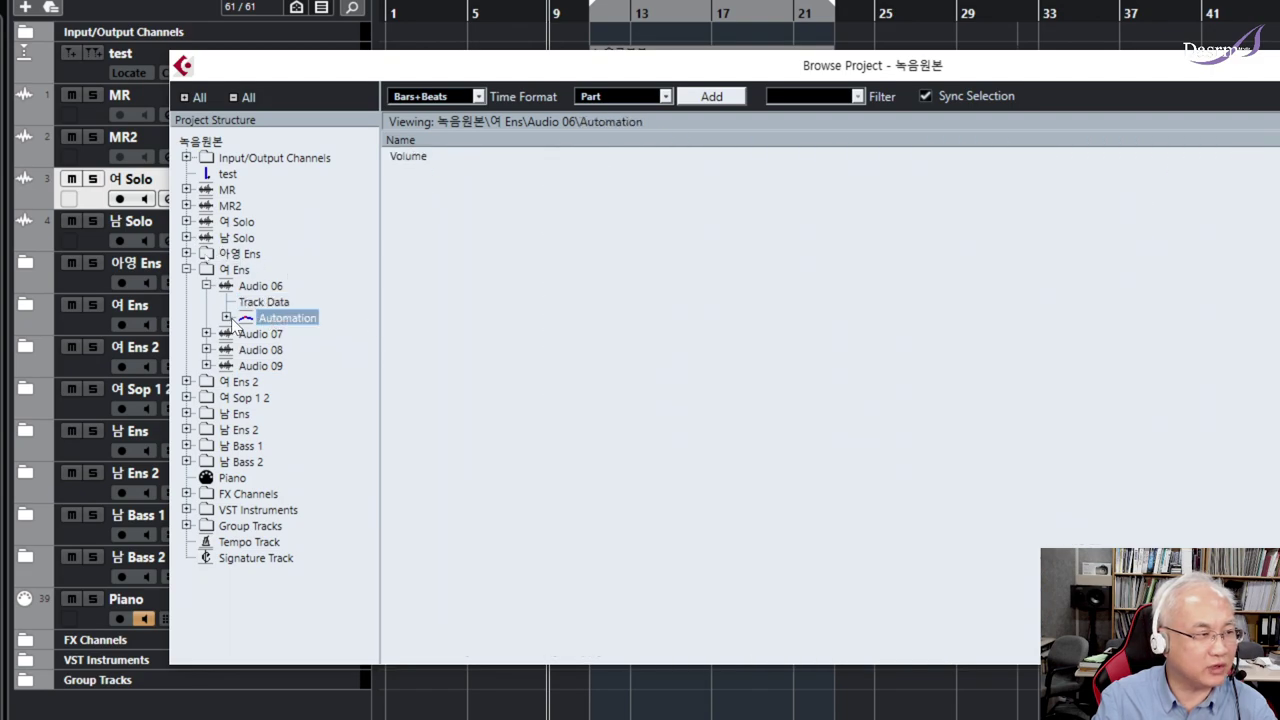
pyautogui.click(206, 286)
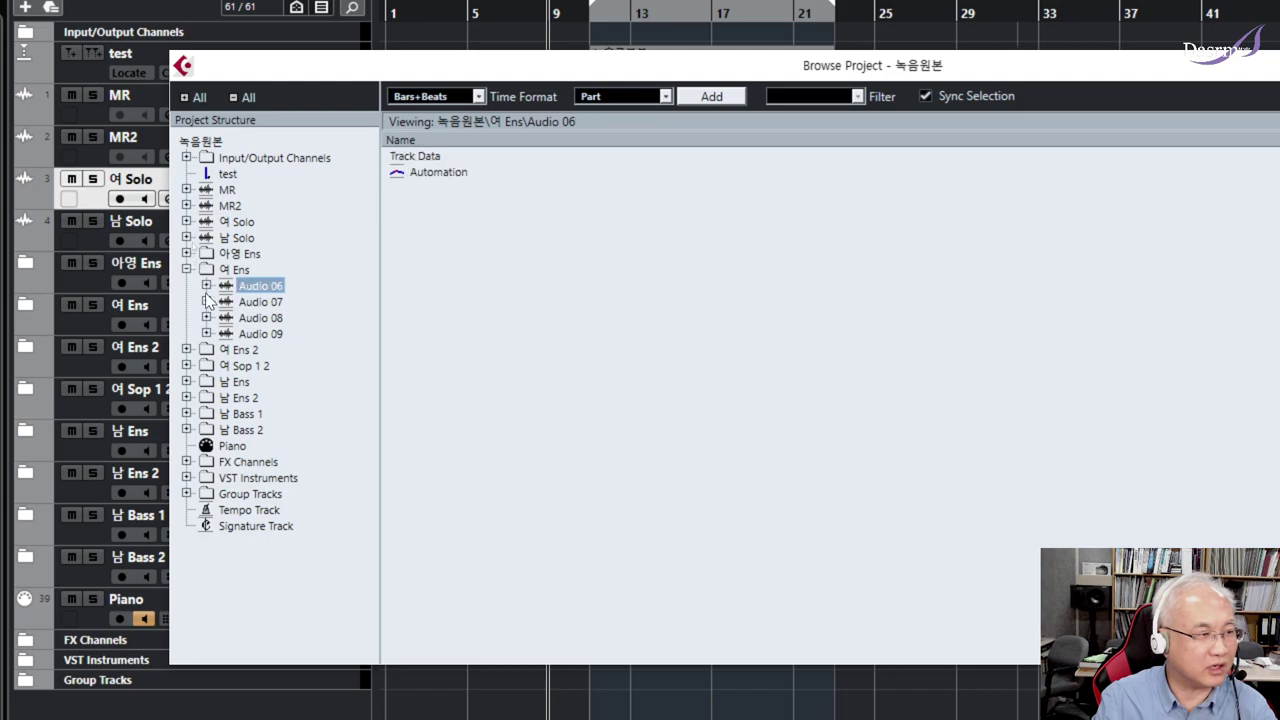
pyautogui.click(186, 269)
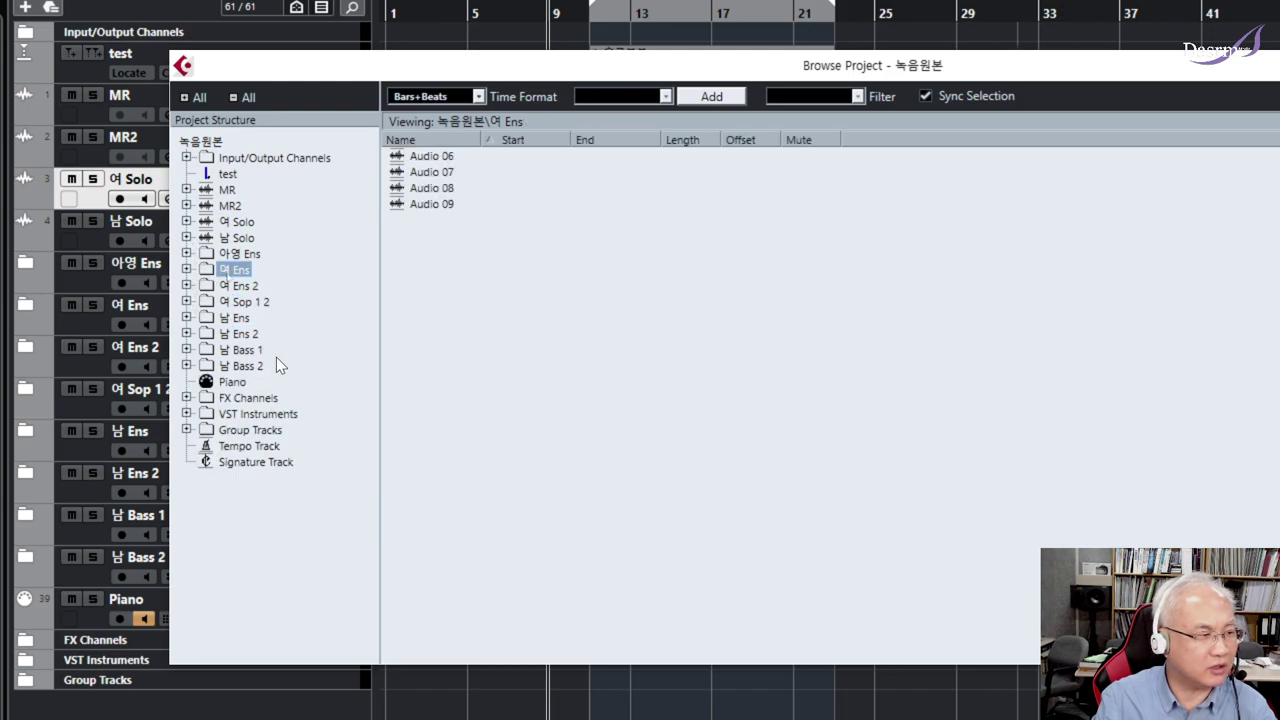
# View the contents of the Piano track and the expanded FX Channels folder in the project structure
pyautogui.click(208, 385)
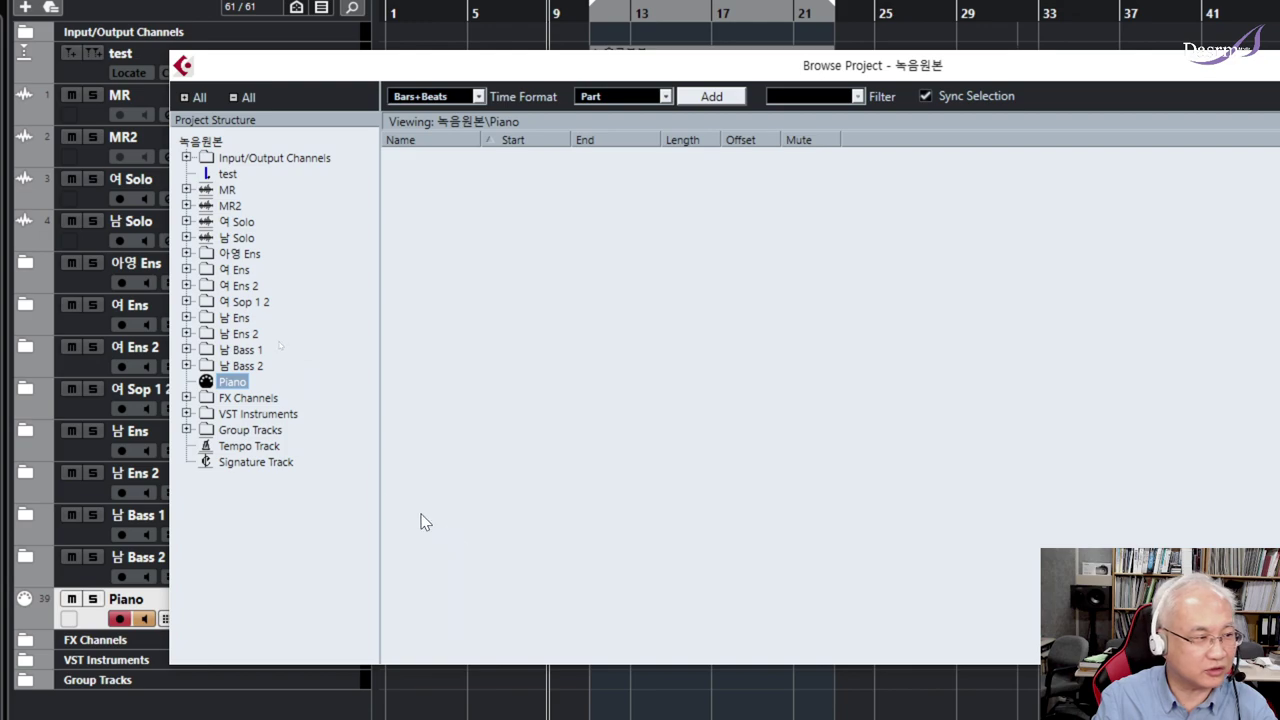
pyautogui.click(186, 398)
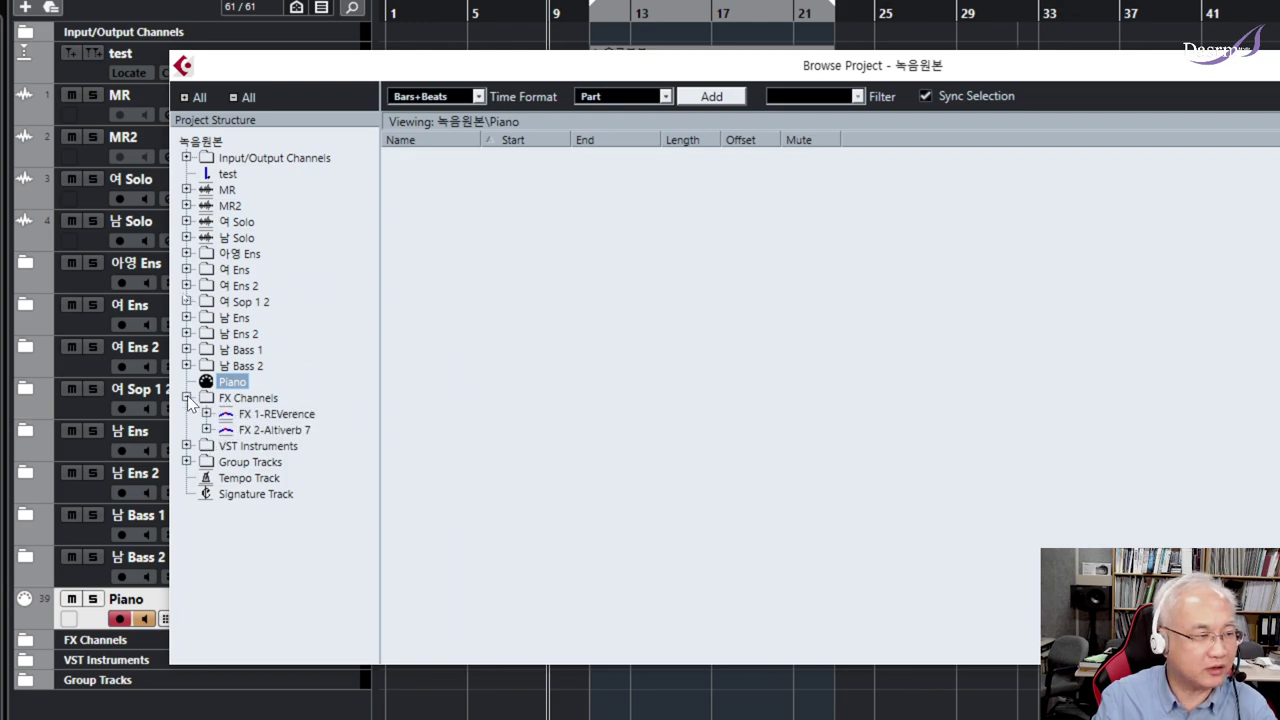
pyautogui.click(240, 400)
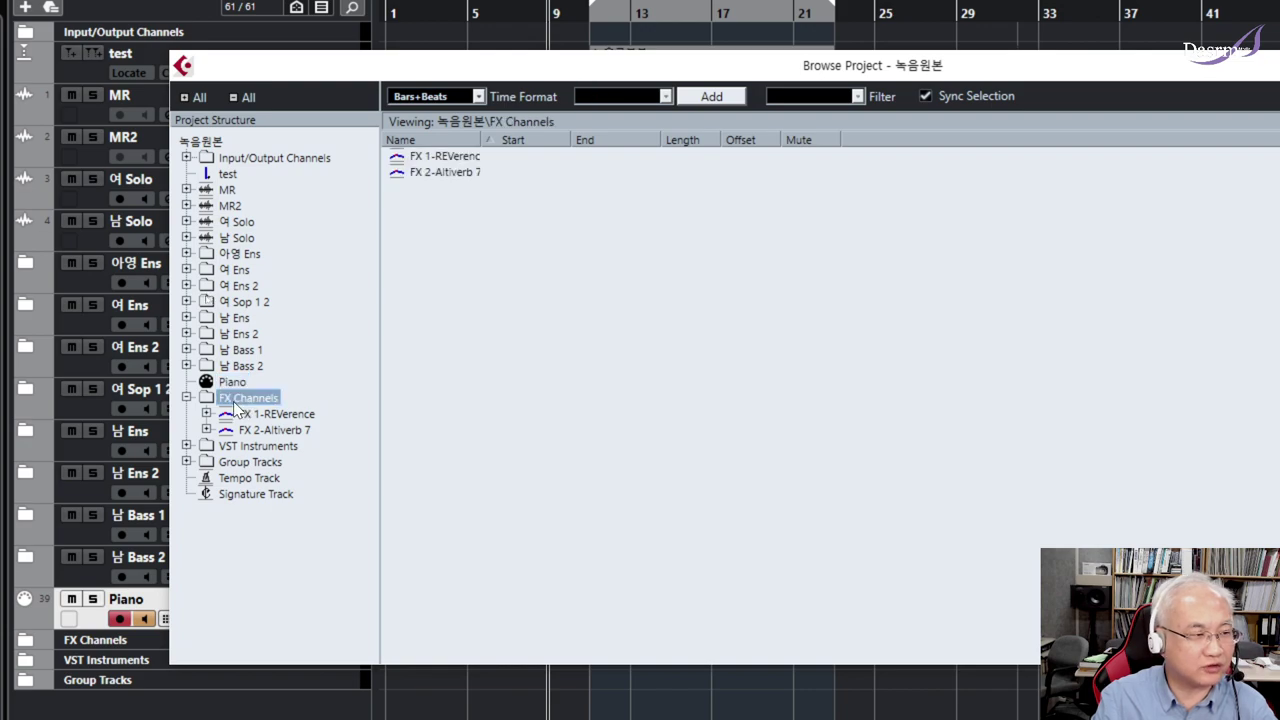